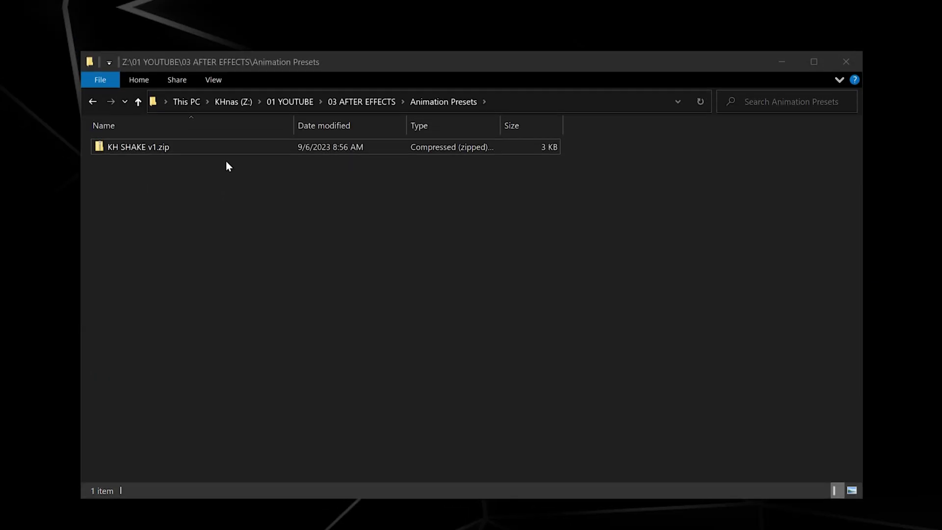
# Extract KH SHAKE v1.zip in the Animation Presets folder
pyautogui.click(207, 140)
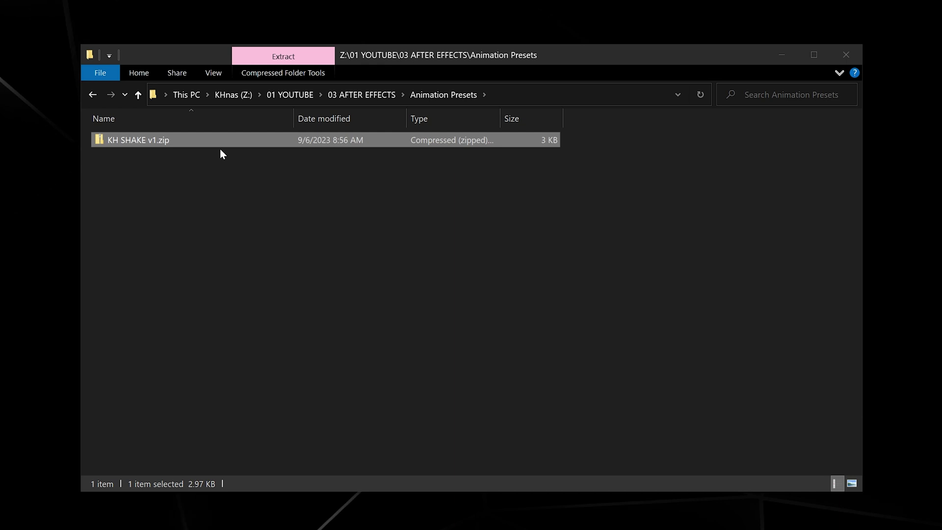
pyautogui.rightClick(196, 144)
pyautogui.click(289, 220)
pyautogui.click(605, 419)
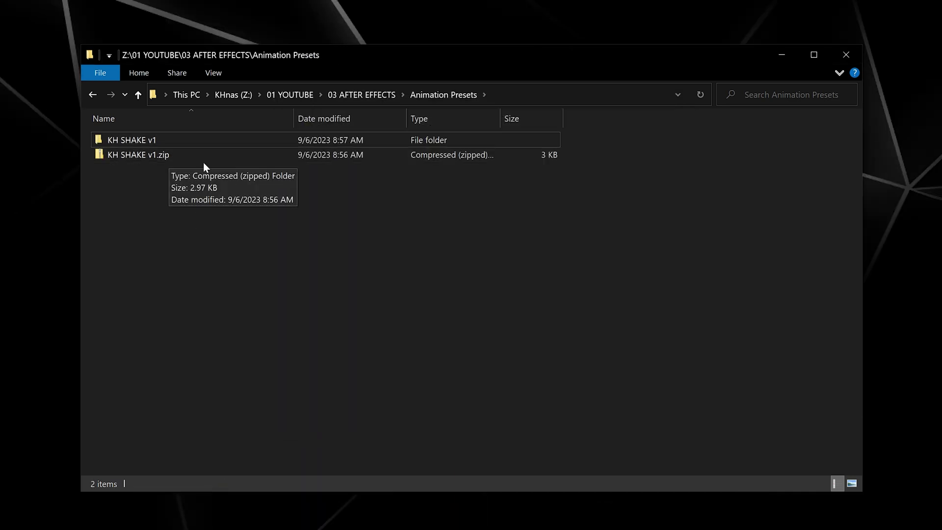
# Copy KH SHAKE v1.ffx from the extracted folder into Documents\Adobe\After Effects 2023\User Presets
pyautogui.doubleClick(163, 142)
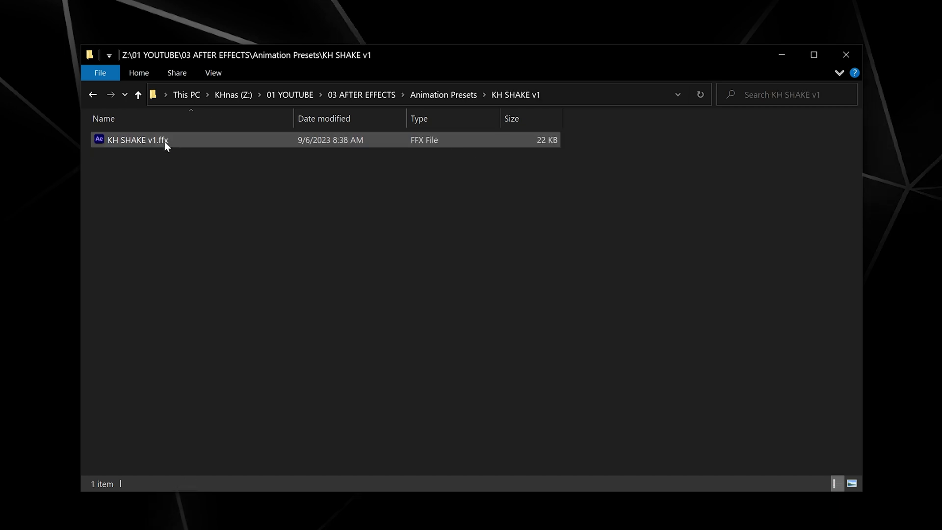
pyautogui.click(203, 144)
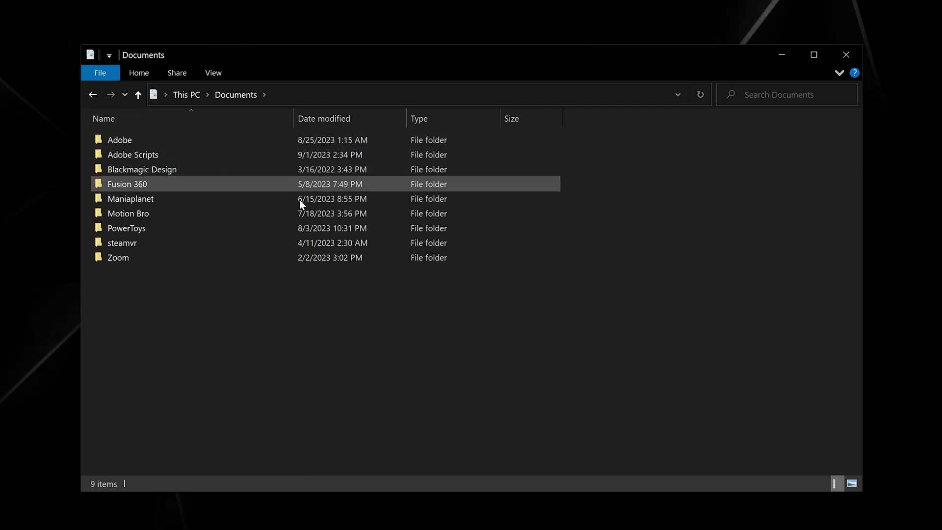
pyautogui.doubleClick(155, 143)
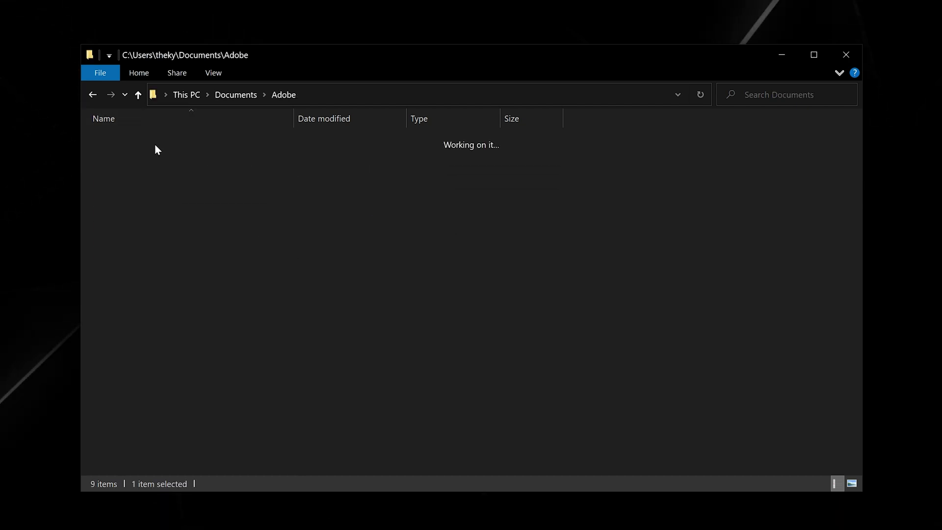
pyautogui.doubleClick(190, 216)
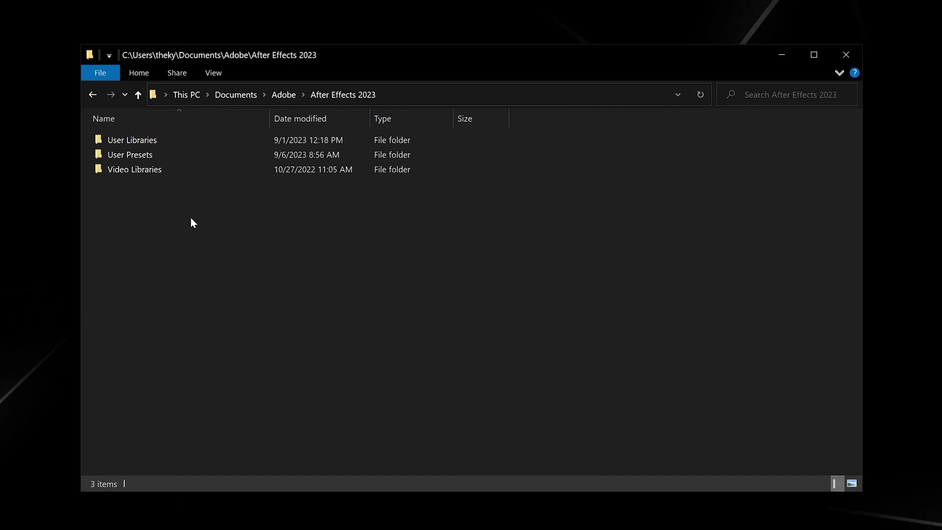
pyautogui.doubleClick(160, 156)
pyautogui.hotkey('ctrl', 'v')
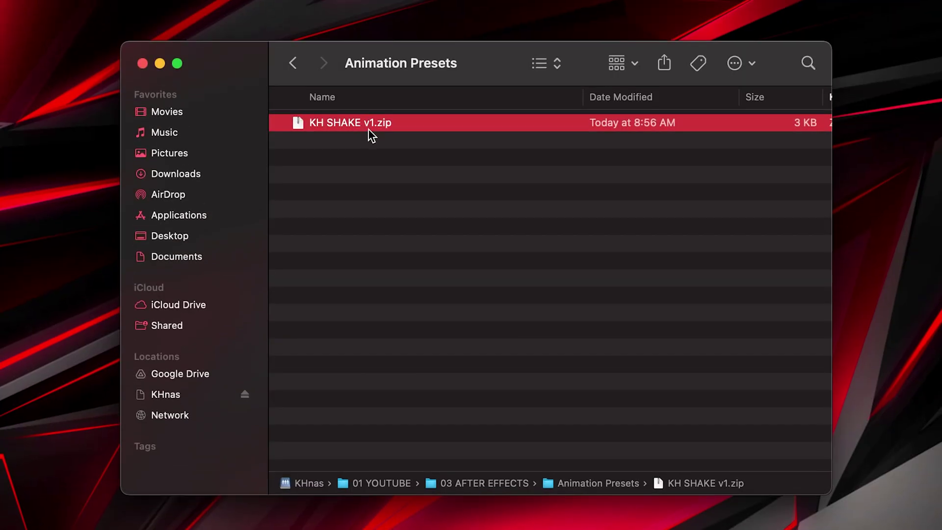
# Unzip KH SHAKE v1.zip on the Mac and open the user presets folder under Documents/Adobe/After Effects 2023
pyautogui.doubleClick(369, 124)
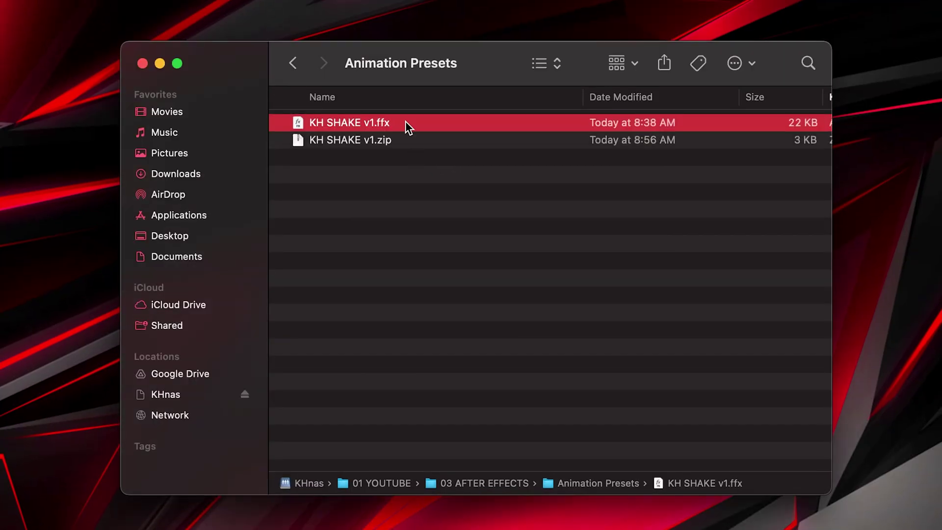
pyautogui.click(189, 258)
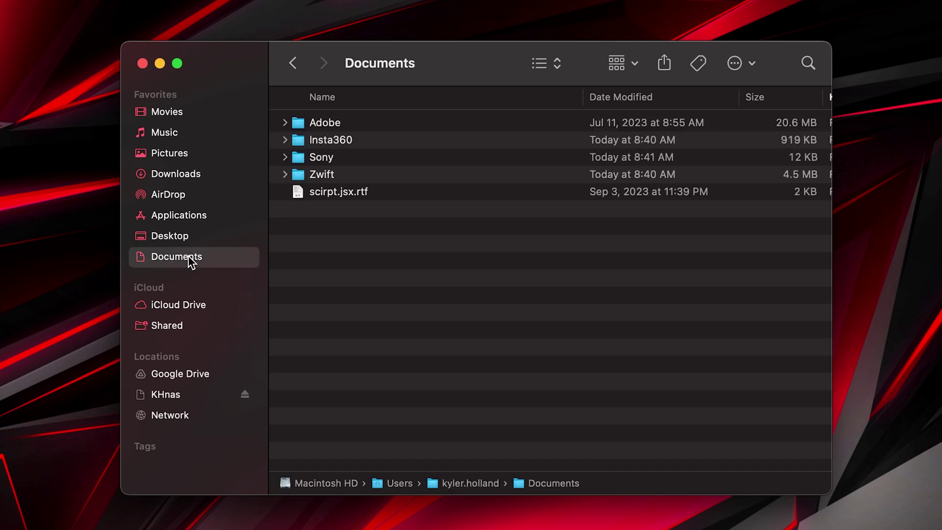
pyautogui.doubleClick(328, 123)
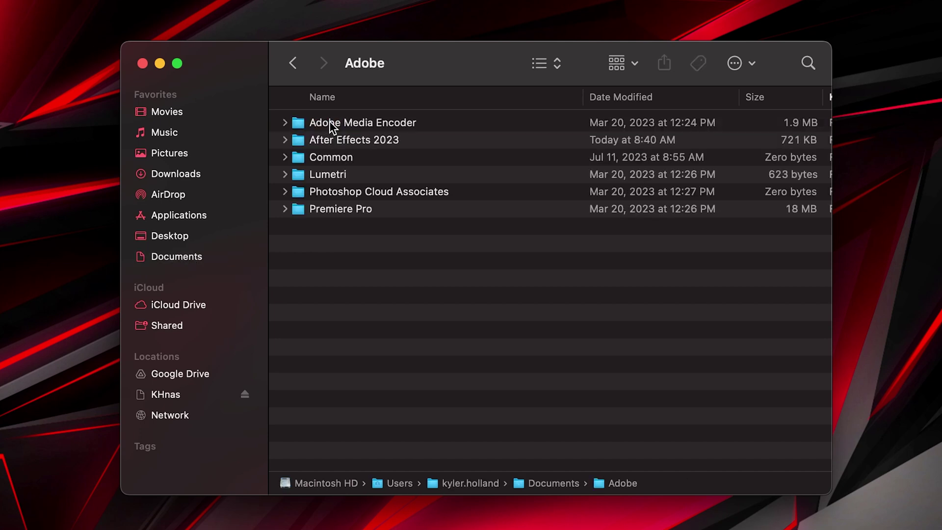
pyautogui.doubleClick(369, 142)
pyautogui.doubleClick(373, 140)
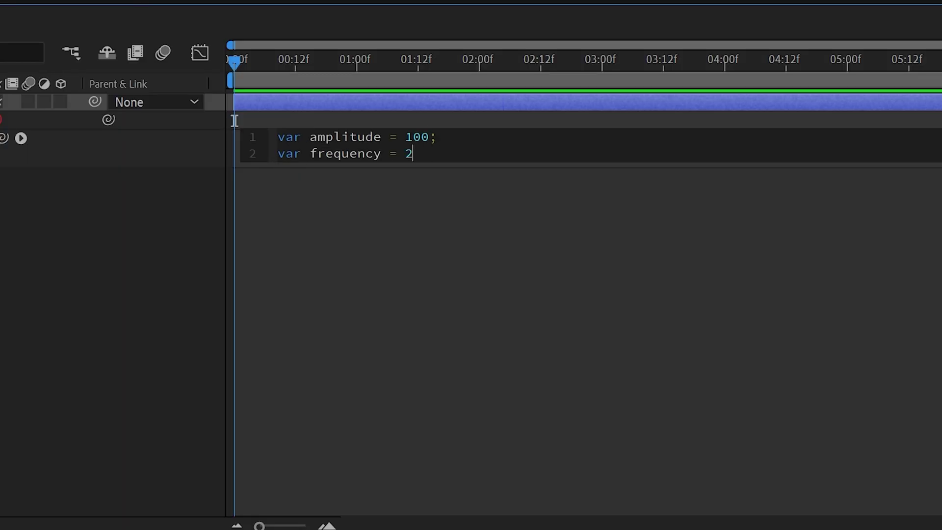
# Continue the layer's shake expression with frequency 25, smoothness 5, one-second eased fades at both ends, and noise-based x and y position offsets
pyautogui.write('5; var smoothness = 5;  var fadeInTime = inPoint + 1; var fadeOutTime = outPoint - 1; var fade = ease(time, inPoint, fadeInTime, 0, 1) * (1 - ease(')
pyautogui.write('time, fadeOutTime, outPoint, 0, 1));')
pyautogui.press('Return')
pyautogui.press('Return')
pyautogui.write('var x = position[0] + noise(time*frequency/smoothness)*amplitude*fade;')
pyautogui.press('Return')
pyautogui.write('var y = position[1] + noise((time*frequency + 1000)/s')
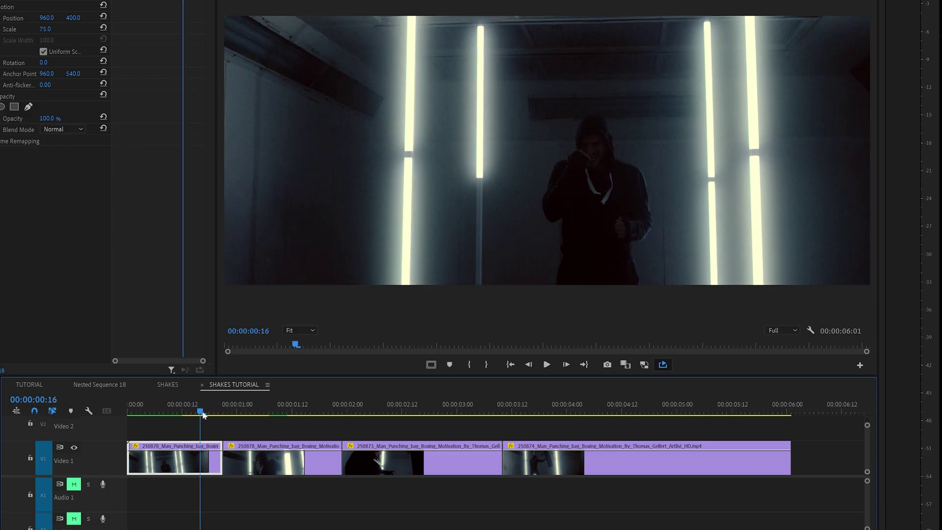
# In Premiere Pro's SHAKES TUTORIAL sequence, split the first clip at 00:00:00:11, ten frames before its end
pyautogui.moveTo(199, 413); pyautogui.dragTo(227, 414)
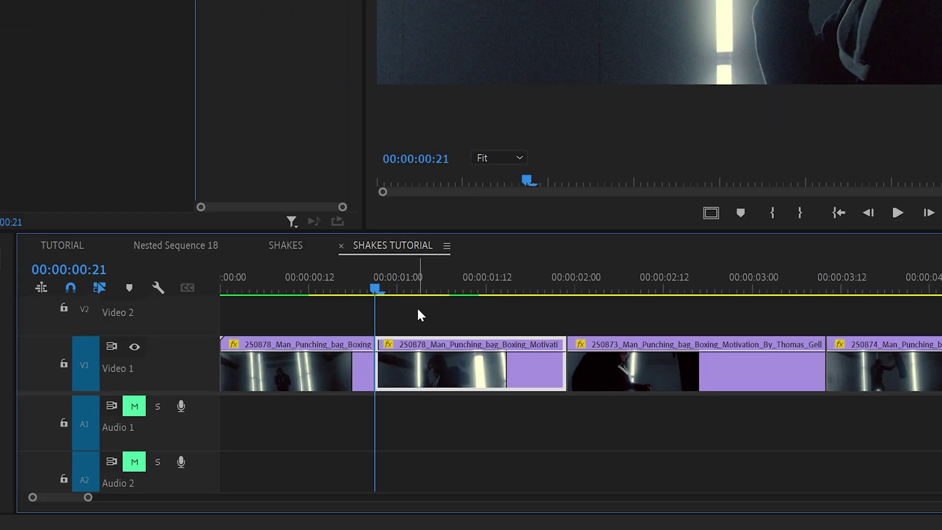
pyautogui.hotkey('shift', 'Left')
pyautogui.hotkey('shift', 'Left')
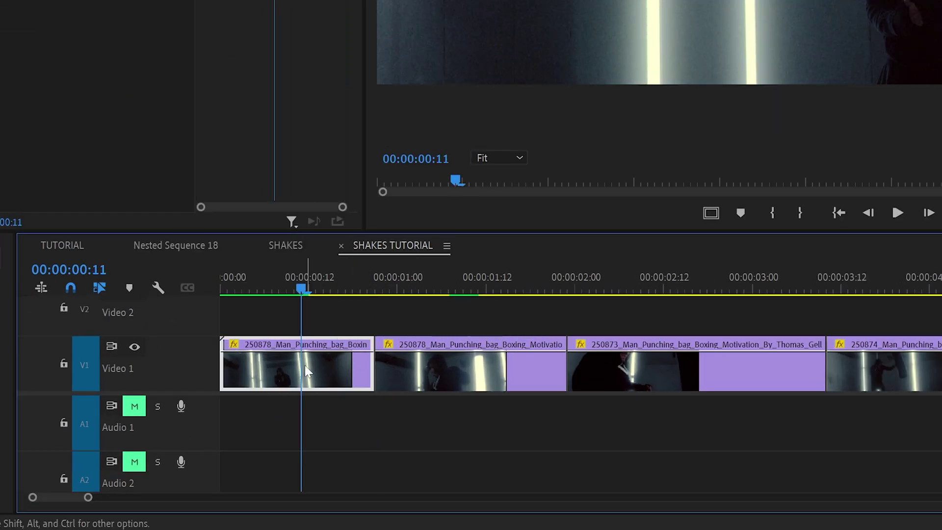
pyautogui.press('c')
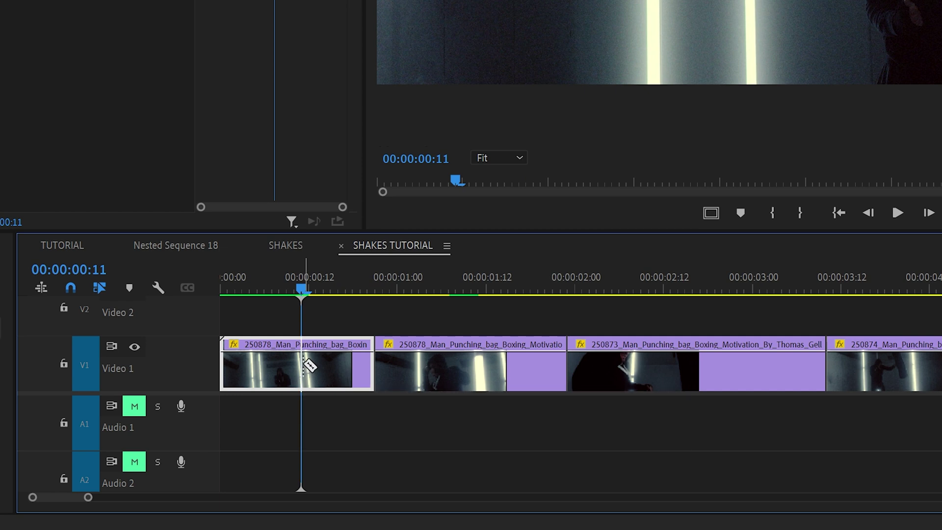
pyautogui.click(304, 363)
pyautogui.press('v')
# Split the second clip at 00:00:01:07, ten frames after its start
pyautogui.hotkey('shift', 'Right')
pyautogui.hotkey('shift', 'Right')
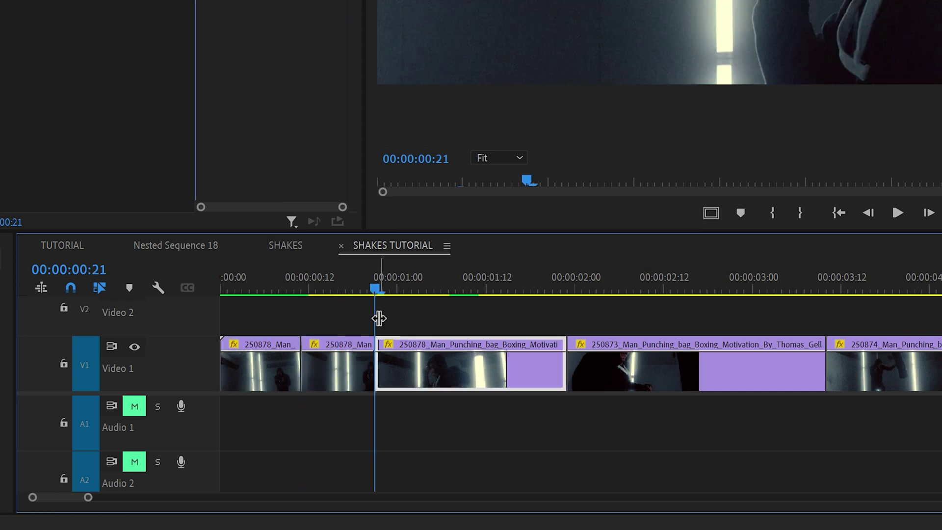
pyautogui.hotkey('shift', 'Right')
pyautogui.hotkey('shift', 'Right')
pyautogui.press('c')
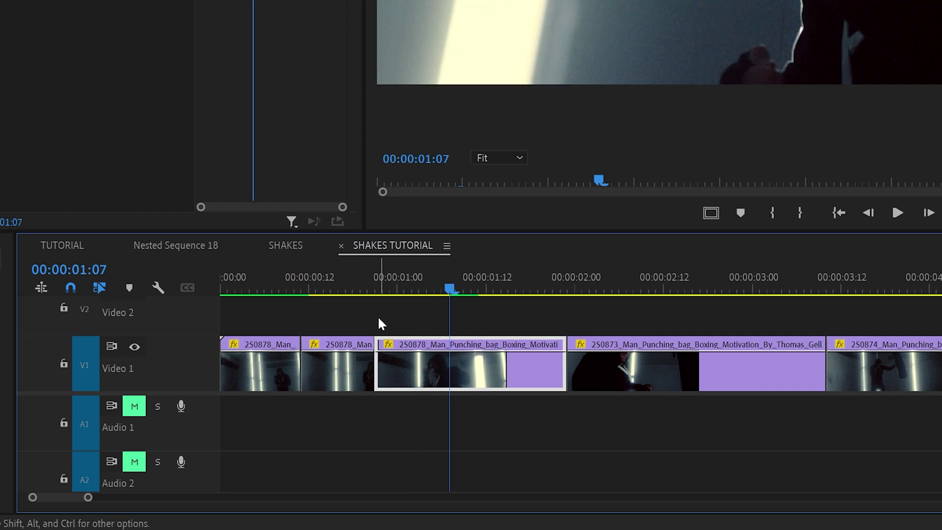
pyautogui.click(450, 361)
pyautogui.press('v')
# Nest the two short clip pieces on either side of the first cut as a sequence named TRAN 1
pyautogui.moveTo(344, 322); pyautogui.dragTo(421, 366)
pyautogui.rightClick(421, 365)
pyautogui.click(507, 32)
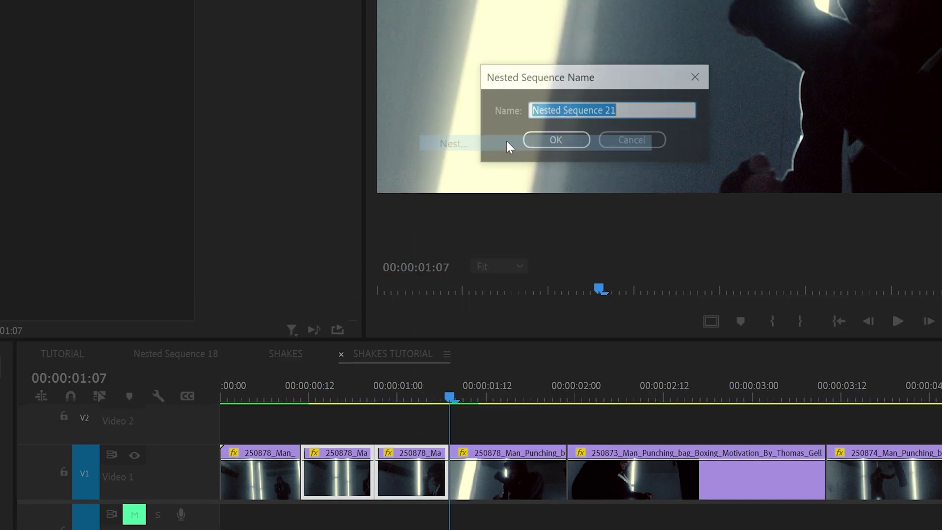
pyautogui.write('TRAN 1')
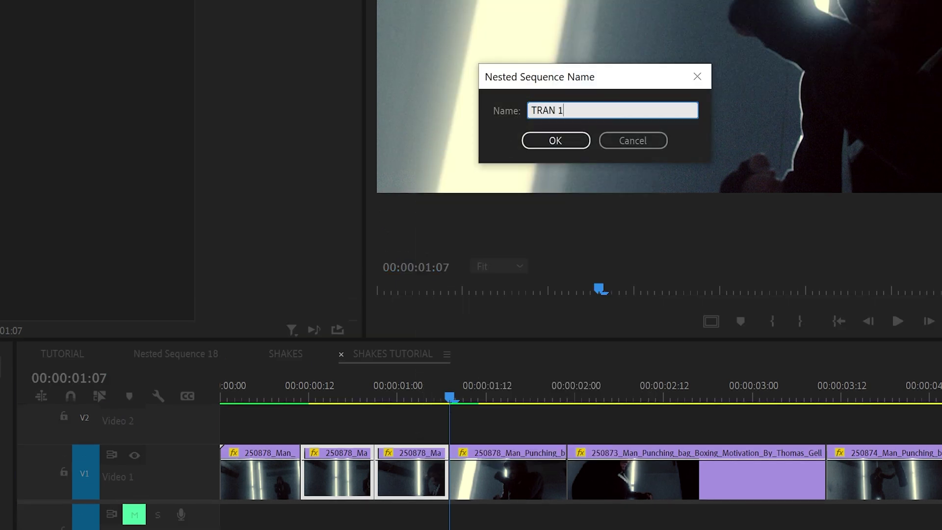
pyautogui.click(554, 141)
# Replace the TRAN 1 nest with an After Effects composition and save the project as TRAN 1
pyautogui.rightClick(368, 473)
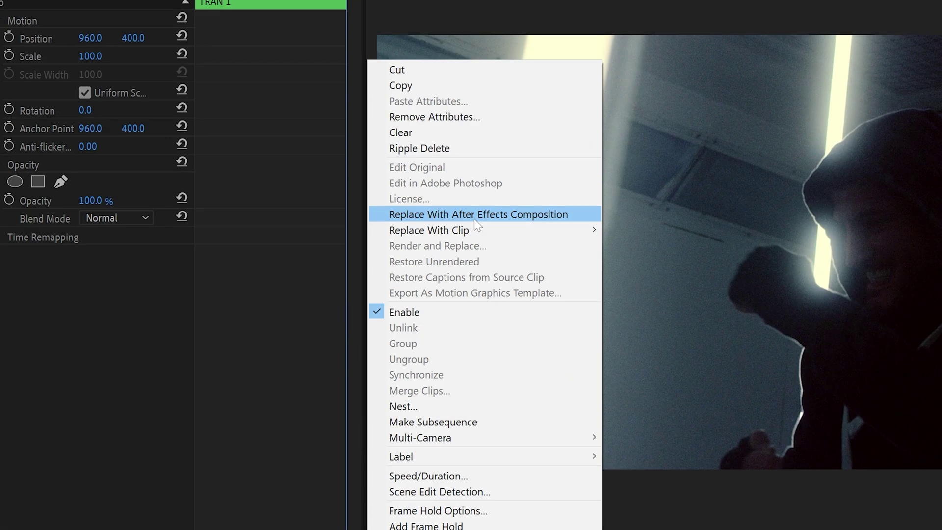
pyautogui.click(473, 219)
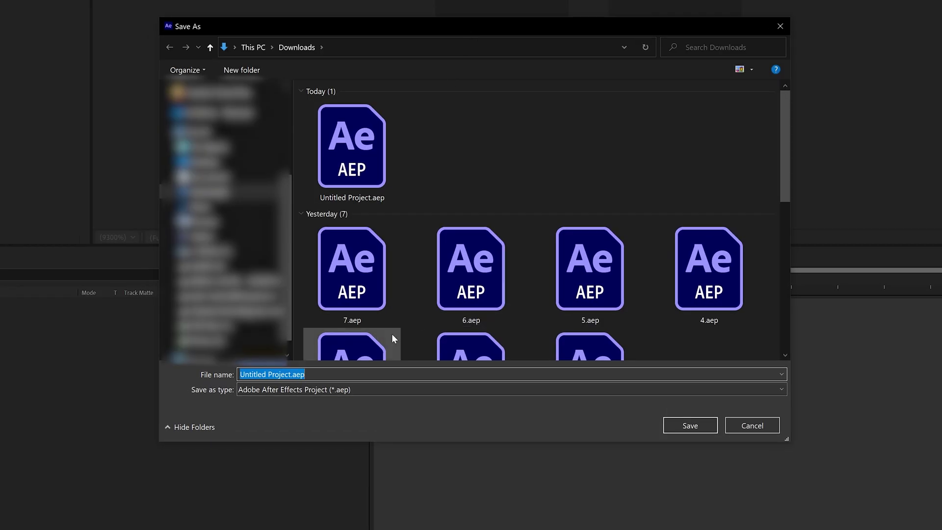
pyautogui.write('TRAN 1')
pyautogui.press('Return')
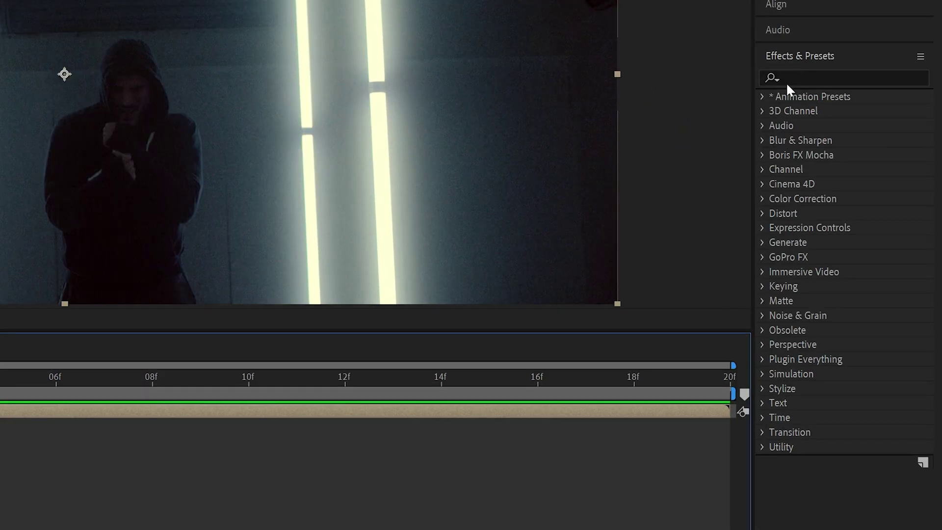
# Find the KH SHAKE v1 preset by searching for KH and apply it to the TRAN 1 layer
pyautogui.click(872, 124)
pyautogui.write('KH')
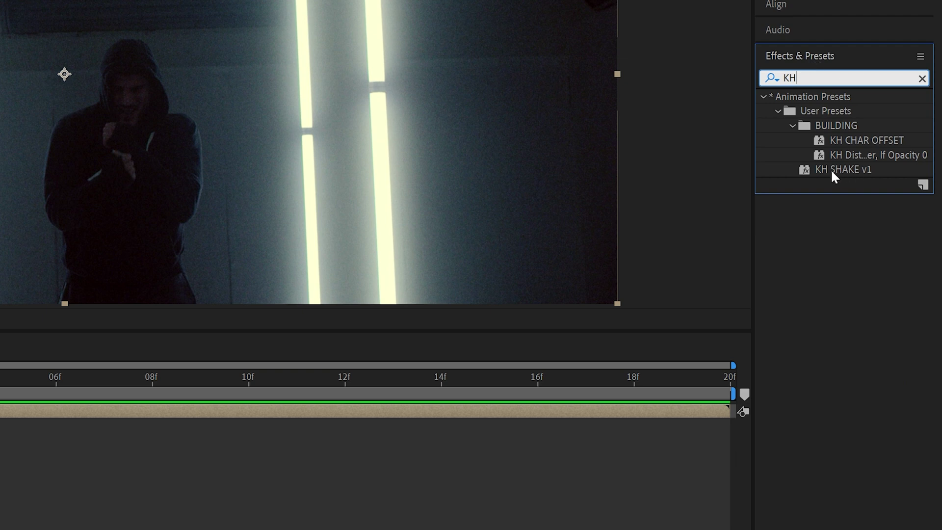
pyautogui.click(868, 170)
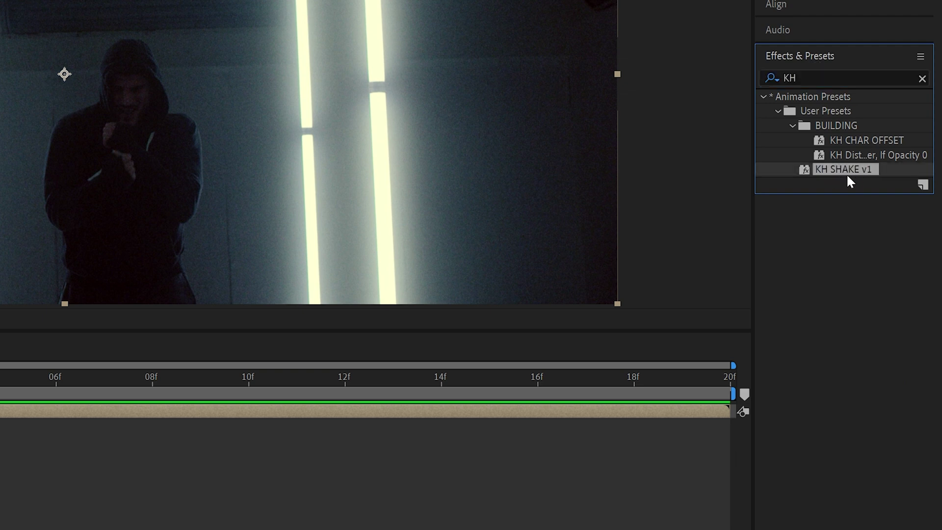
pyautogui.moveTo(849, 170); pyautogui.dragTo(203, 291)
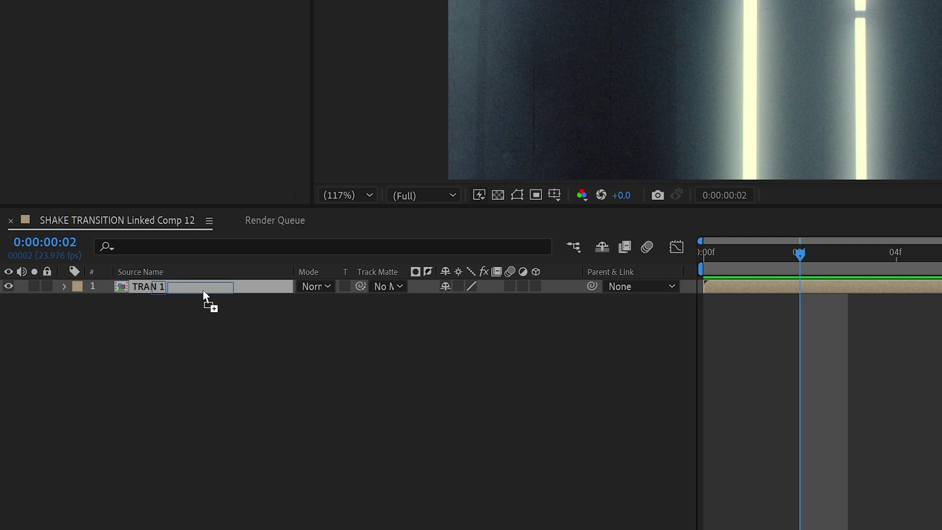
# Preview the shake transition from the start of the composition
pyautogui.moveTo(798, 255); pyautogui.dragTo(703, 254)
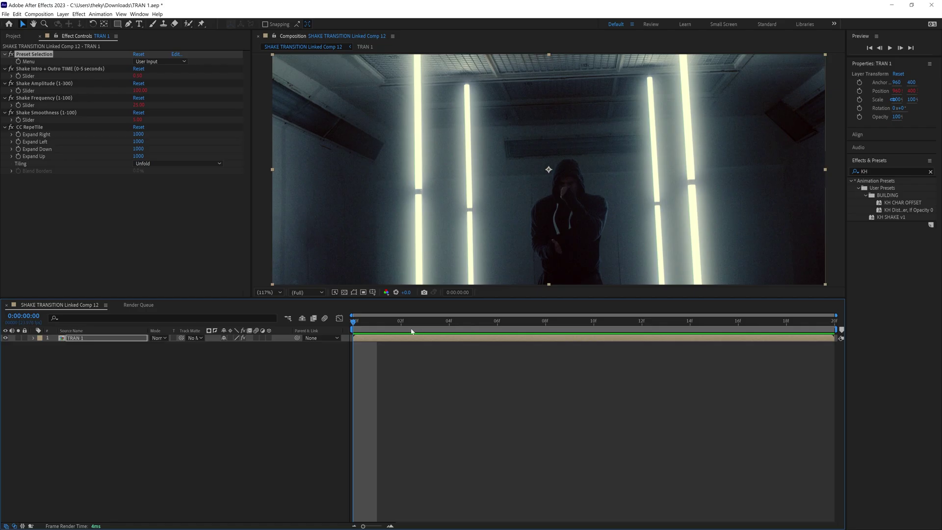
pyautogui.press('space')
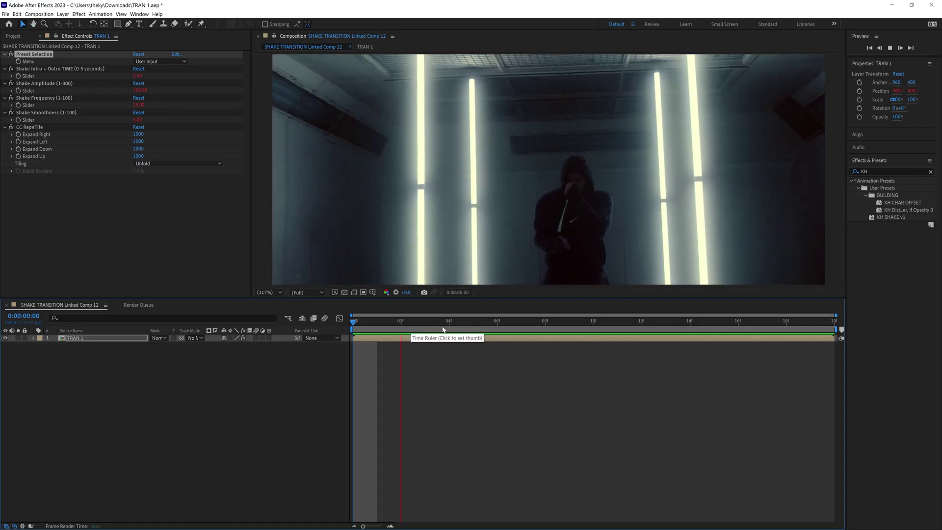
pyautogui.click(449, 321)
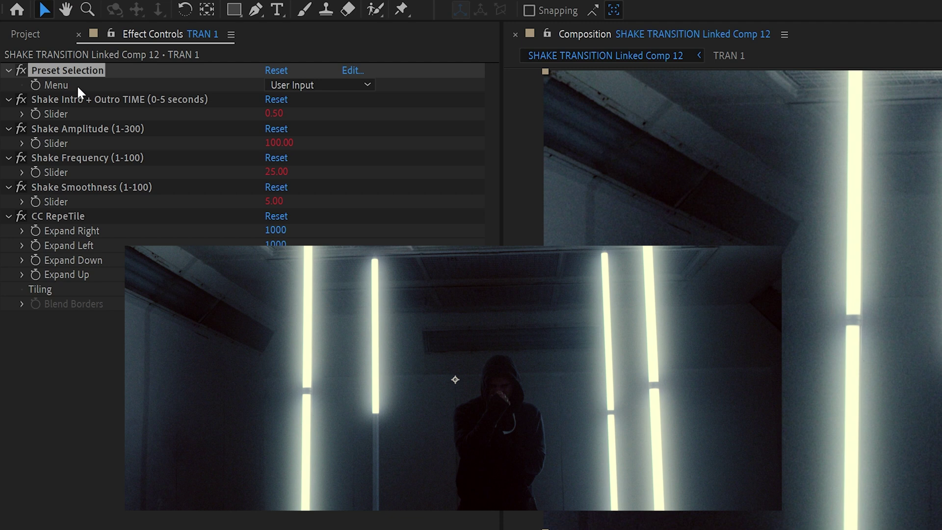
# Try Preset 1 and Preset 3 in the TRAN 1 layer's Preset Selection effect
pyautogui.click(270, 85)
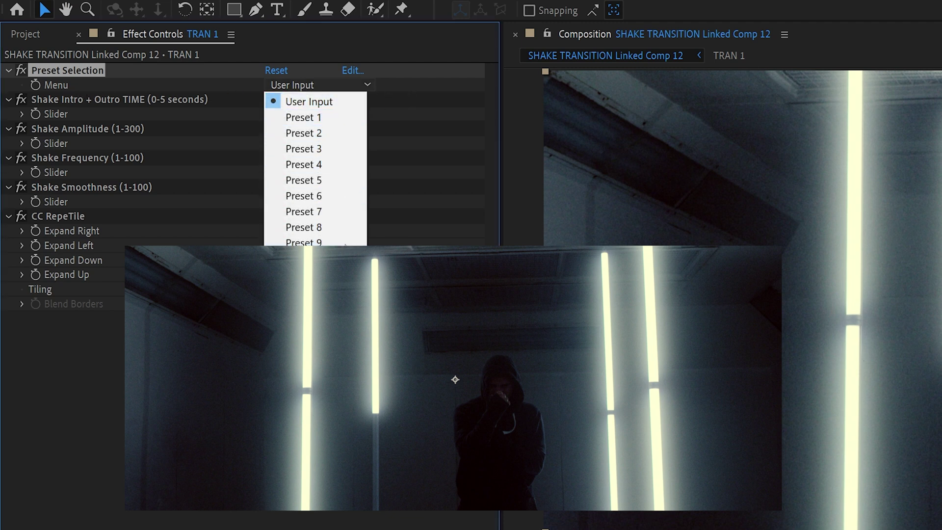
pyautogui.click(425, 92)
pyautogui.click(319, 85)
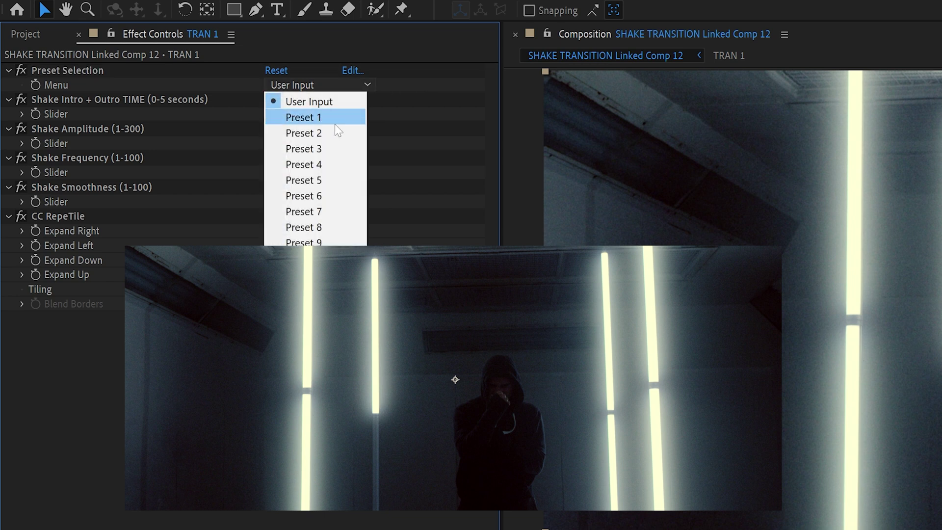
pyautogui.click(314, 118)
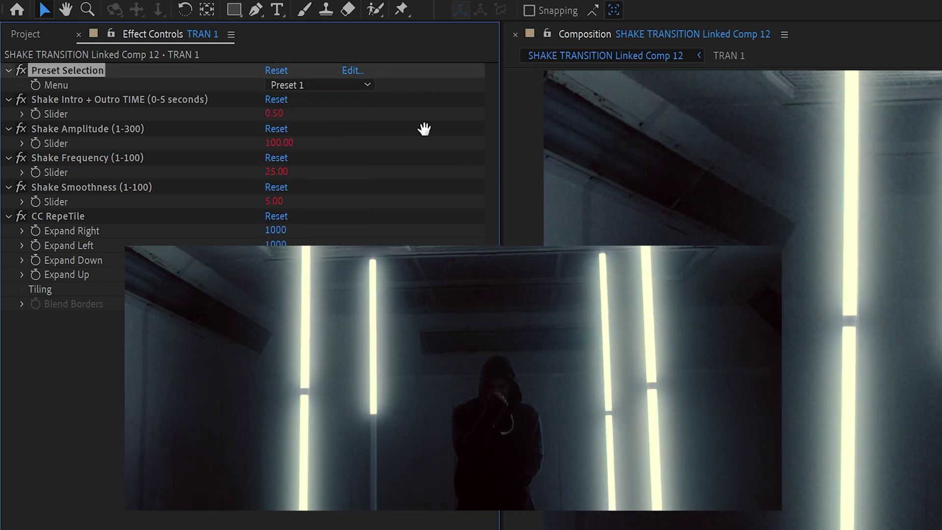
pyautogui.click(339, 85)
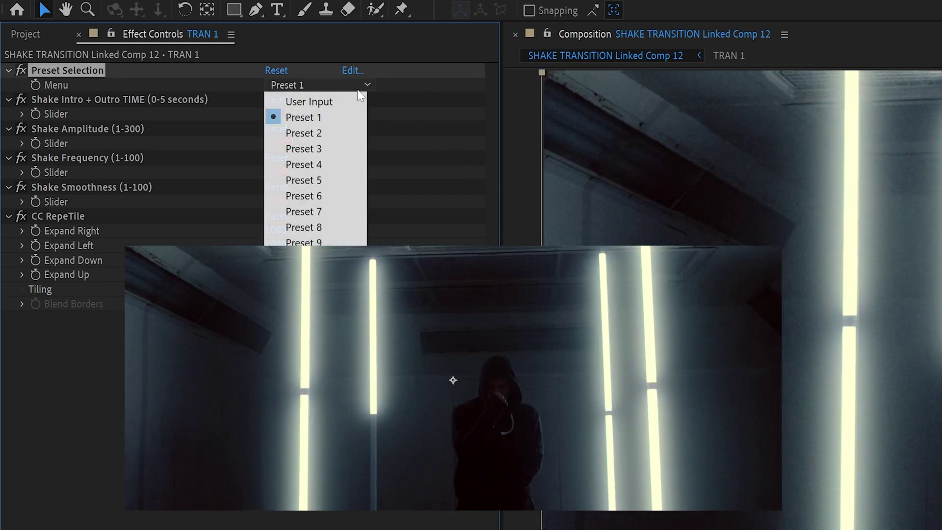
pyautogui.click(332, 151)
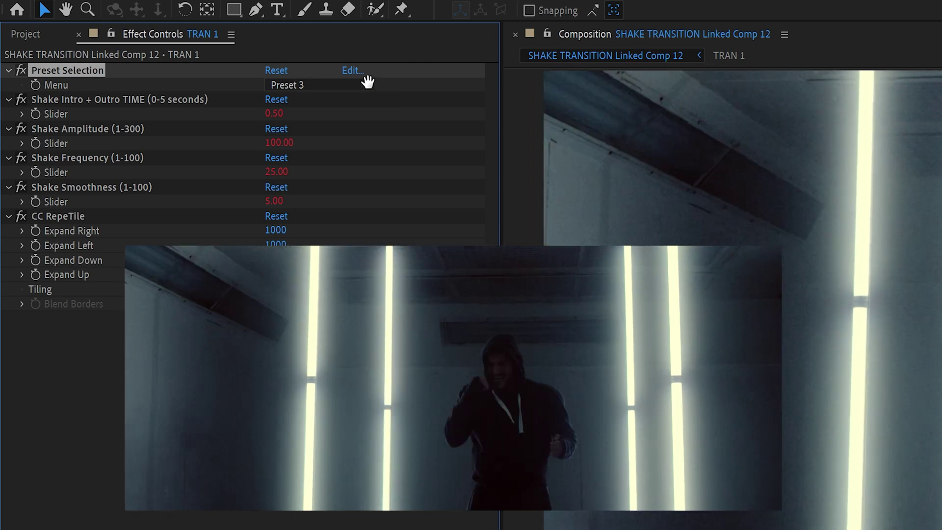
# Try Preset 6 and Preset 8 in the TRAN 1 layer's Preset Selection effect
pyautogui.click(364, 84)
pyautogui.click(328, 197)
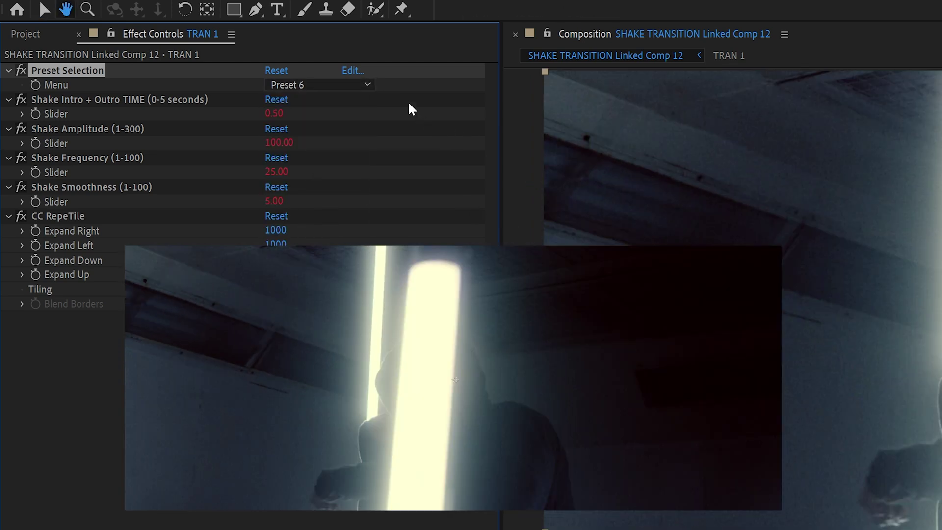
pyautogui.click(354, 84)
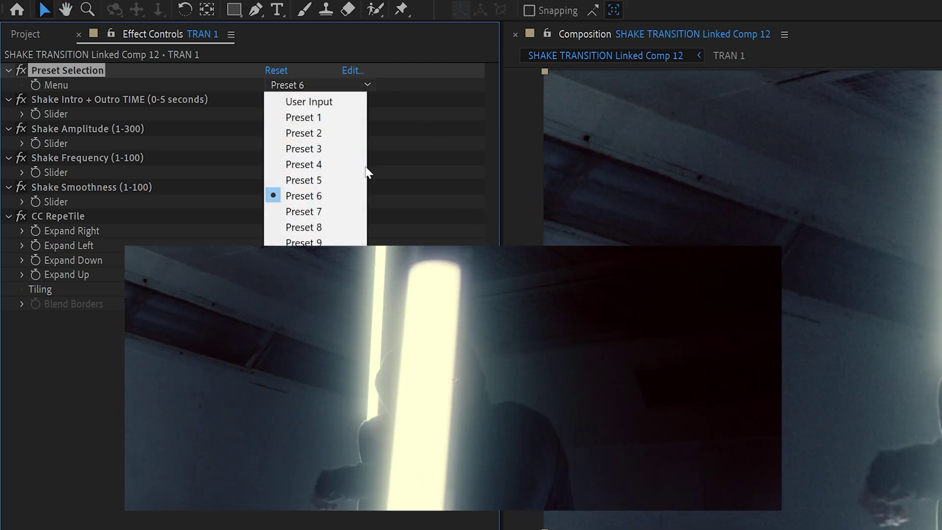
pyautogui.click(338, 226)
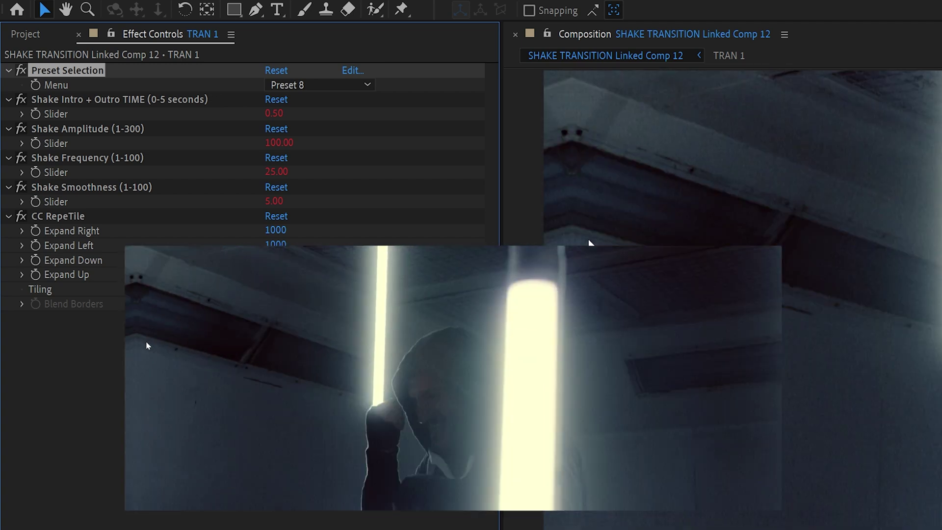
# Switch the Preset Selection to User Input and set Shake Intro + Outro TIME to 0.1
pyautogui.click(354, 85)
pyautogui.click(342, 102)
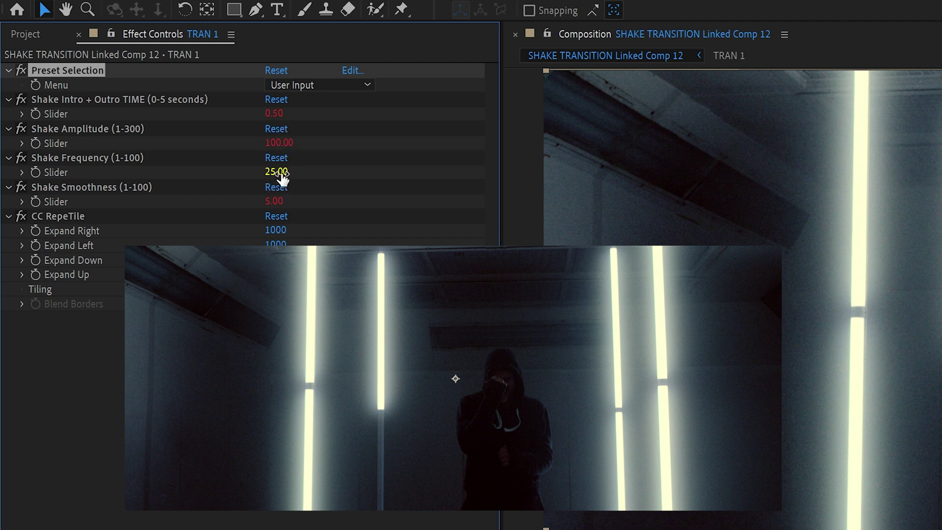
pyautogui.click(93, 100)
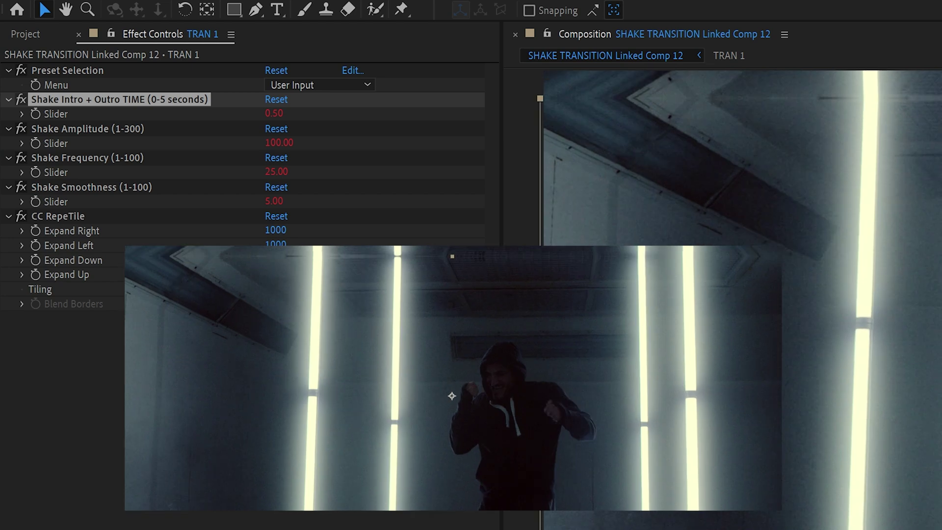
pyautogui.click(272, 113)
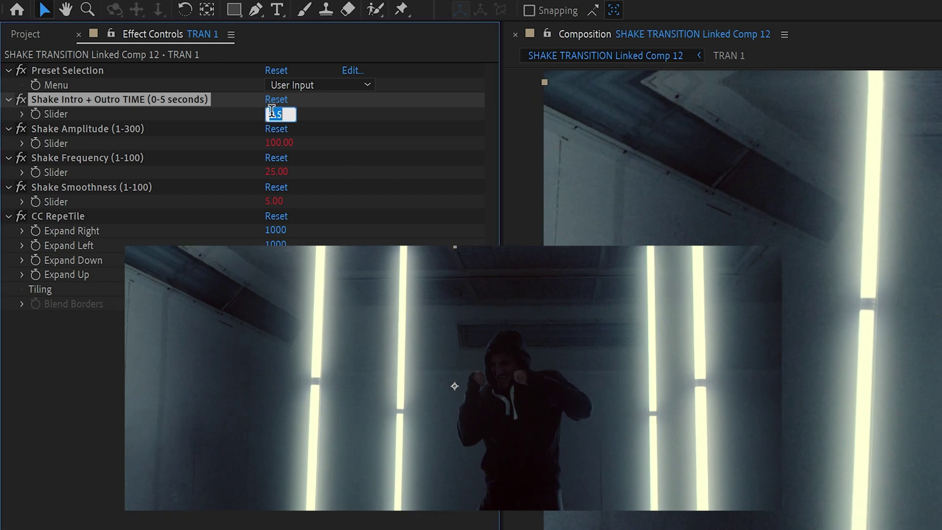
pyautogui.press('Return')
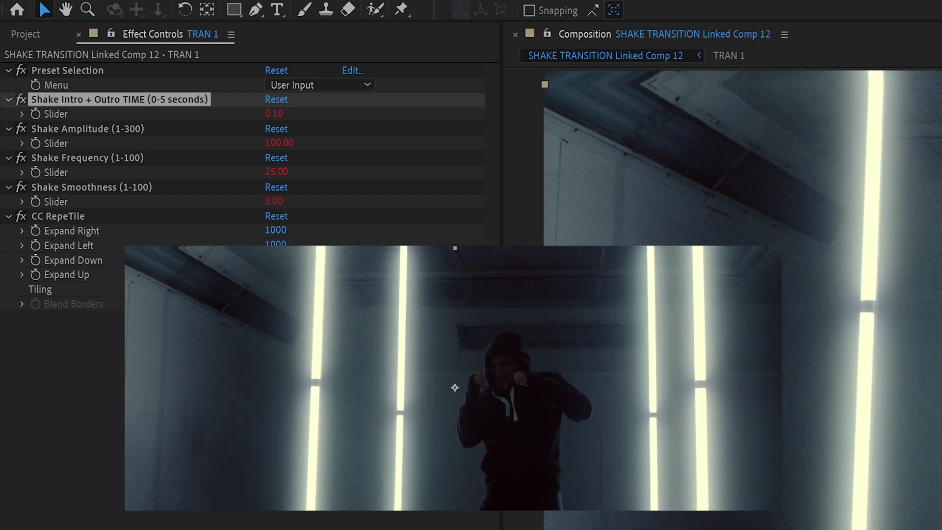
# Try a Shake Intro + Outro TIME of 5 seconds and undo that change
pyautogui.click(274, 114)
pyautogui.write('5')
pyautogui.press('Return')
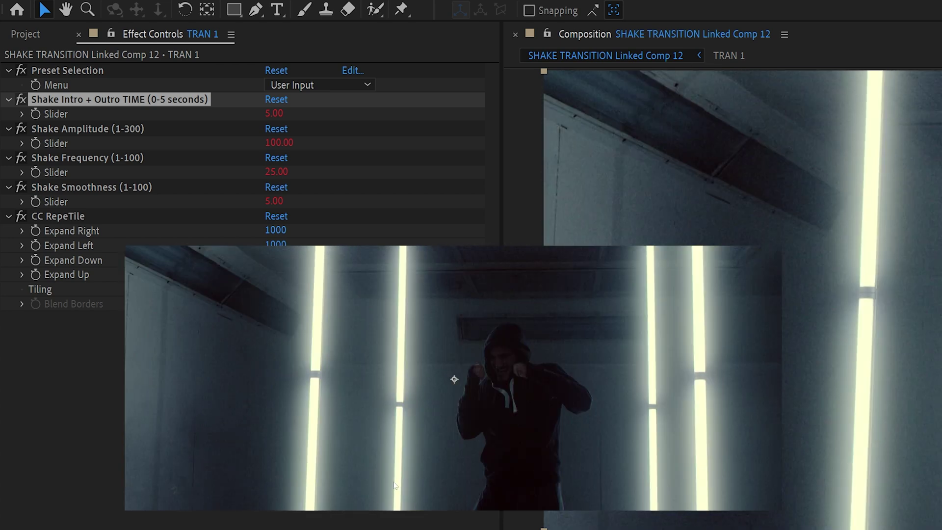
pyautogui.hotkey('ctrl', 'z')
# Try a Shake Amplitude of 270 and a Shake Frequency of 65, undoing each change after viewing it
pyautogui.moveTo(279, 142); pyautogui.dragTo(418, 143)
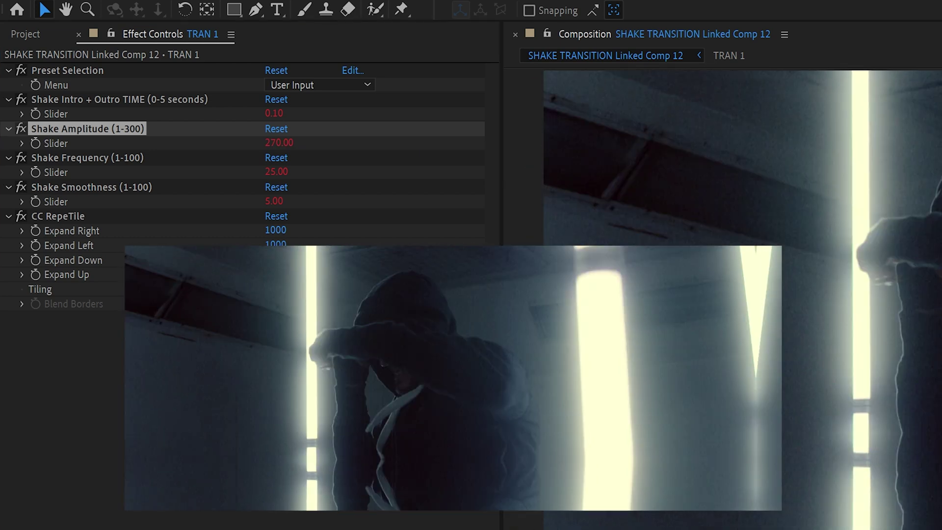
pyautogui.hotkey('ctrl', 'z')
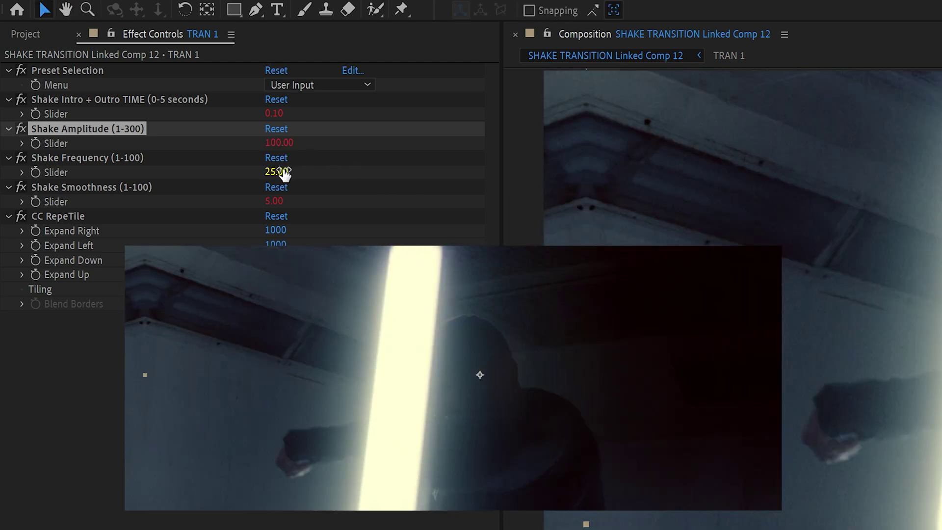
pyautogui.moveTo(276, 171); pyautogui.dragTo(316, 172)
pyautogui.press('space')
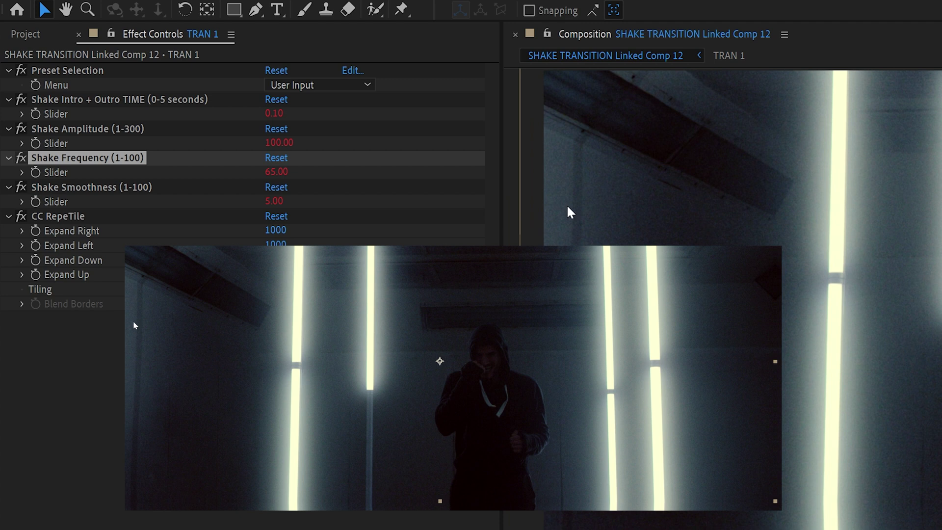
pyautogui.hotkey('ctrl', 'z')
# Try a Shake Smoothness of 30 on the TRAN 1 layer and return it to 5
pyautogui.click(271, 201)
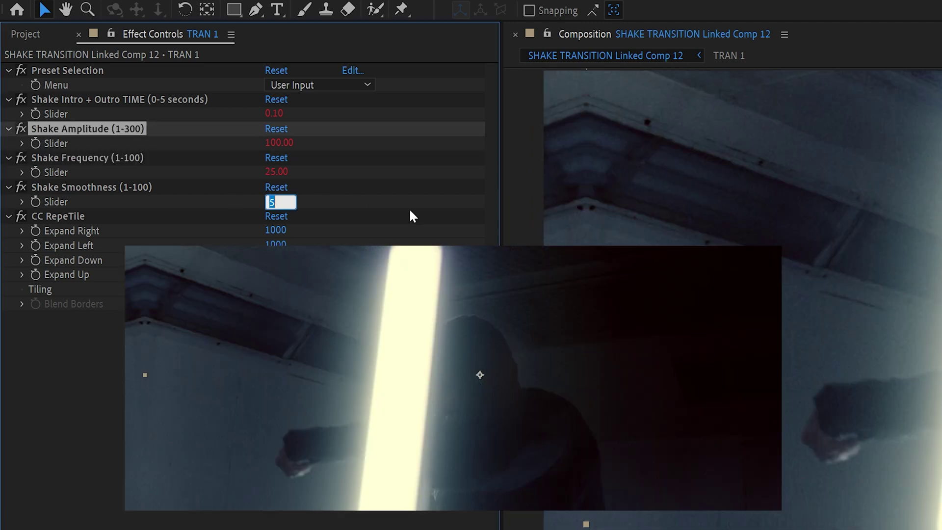
pyautogui.write('30')
pyautogui.press('Return')
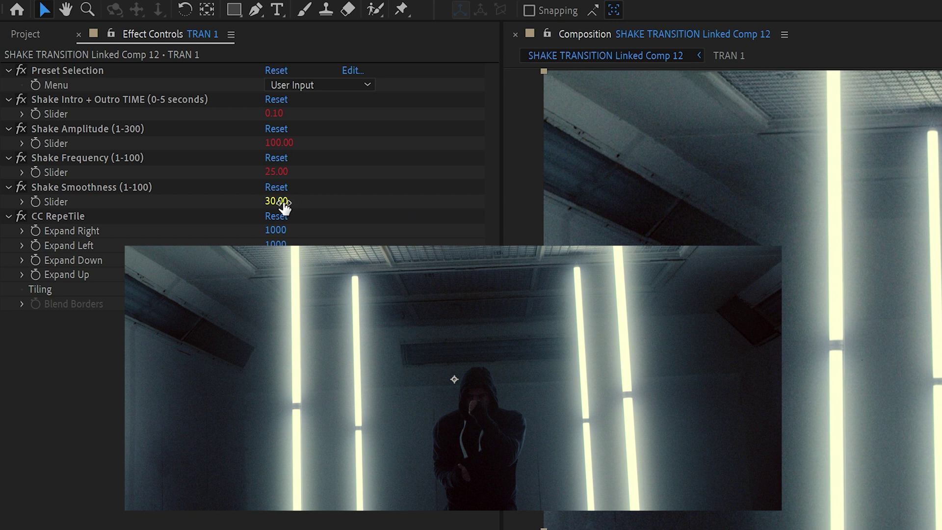
pyautogui.click(283, 201)
pyautogui.press('Return')
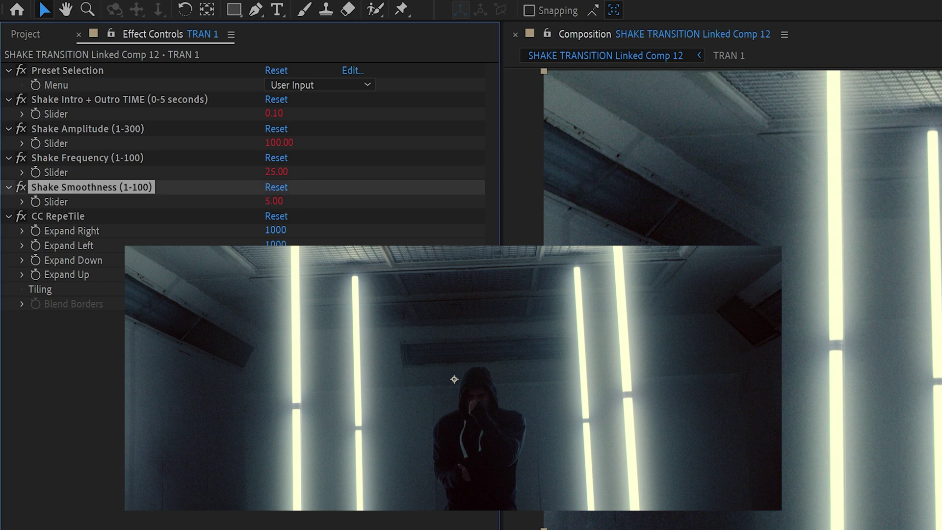
# Try Preset 9 in the TRAN 1 layer's Preset Selection effect and preview the shake
pyautogui.click(343, 84)
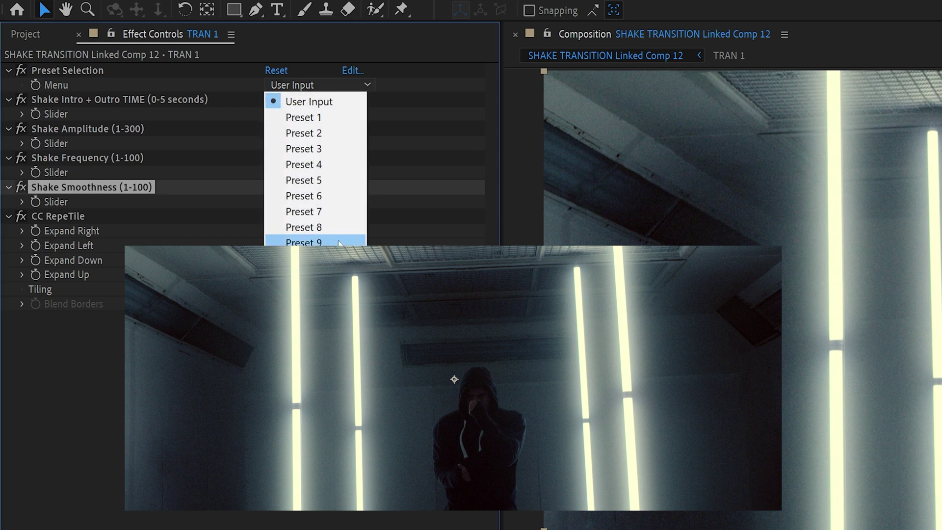
pyautogui.click(344, 242)
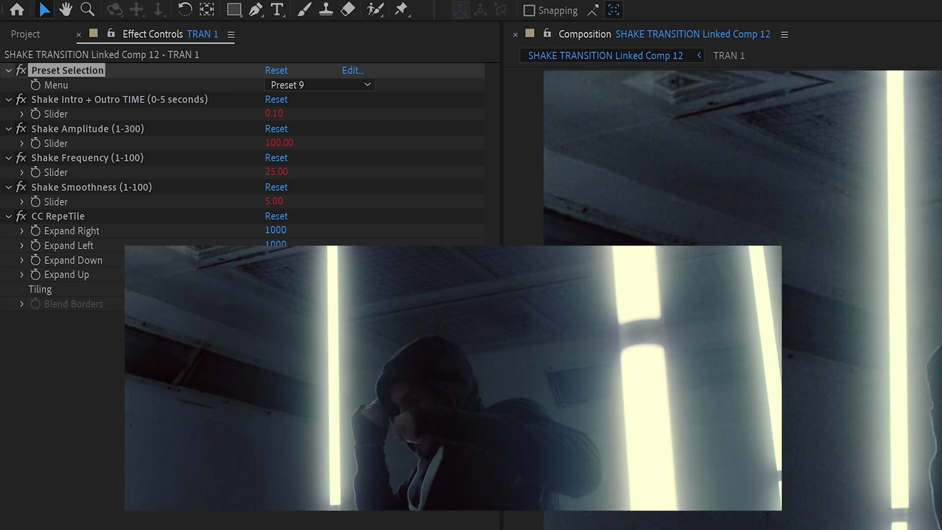
pyautogui.press('space')
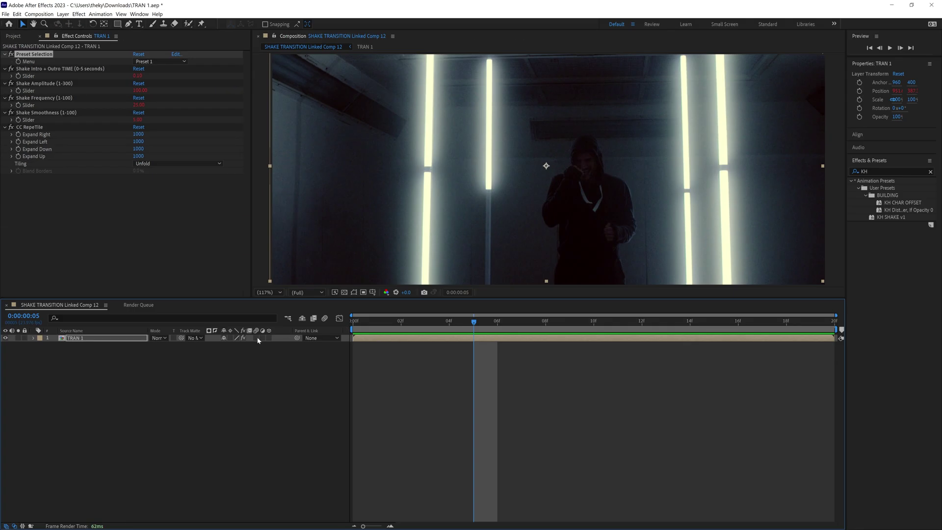
# Enable motion blur on the TRAN 1 layer and preview the blurred shake across the composition
pyautogui.click(256, 338)
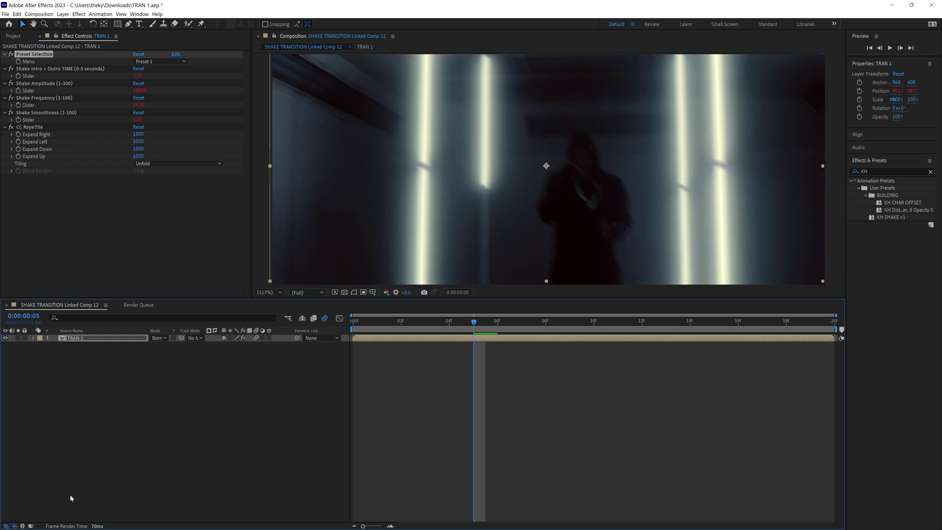
pyautogui.click(6, 525)
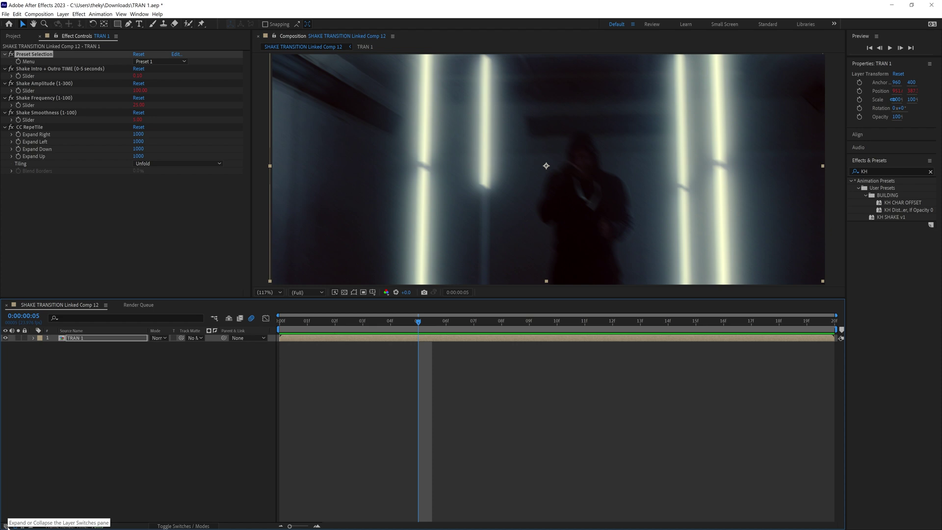
pyautogui.click(6, 527)
pyautogui.moveTo(451, 326); pyautogui.dragTo(806, 326)
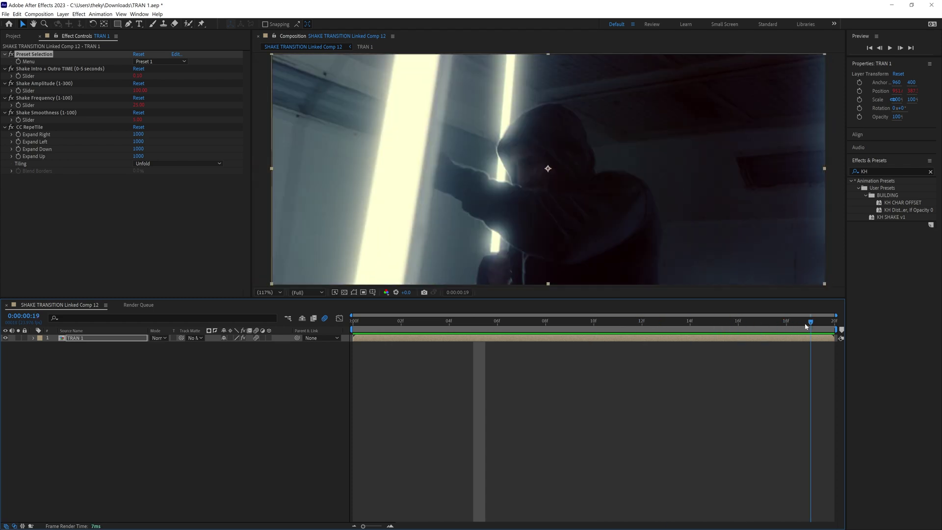
pyautogui.press('space')
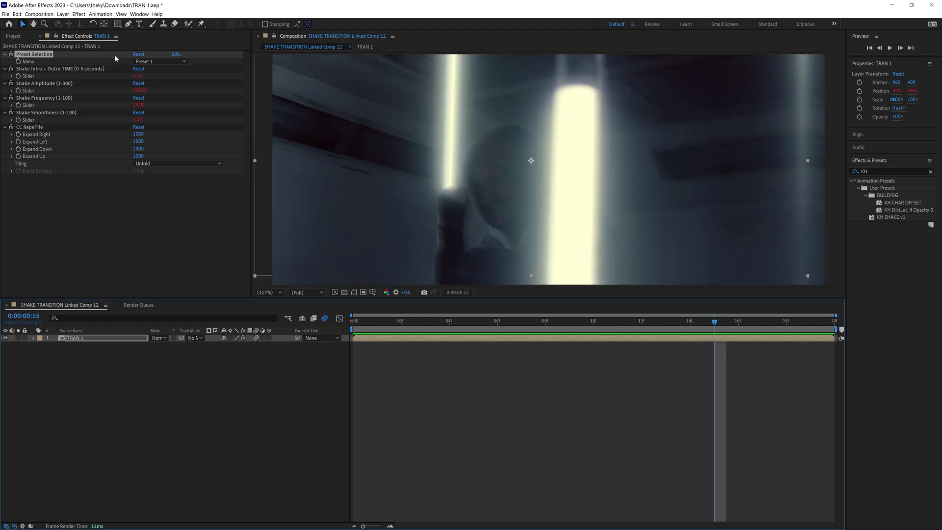
# Save the After Effects project and switch to Premiere Pro
pyautogui.click(6, 13)
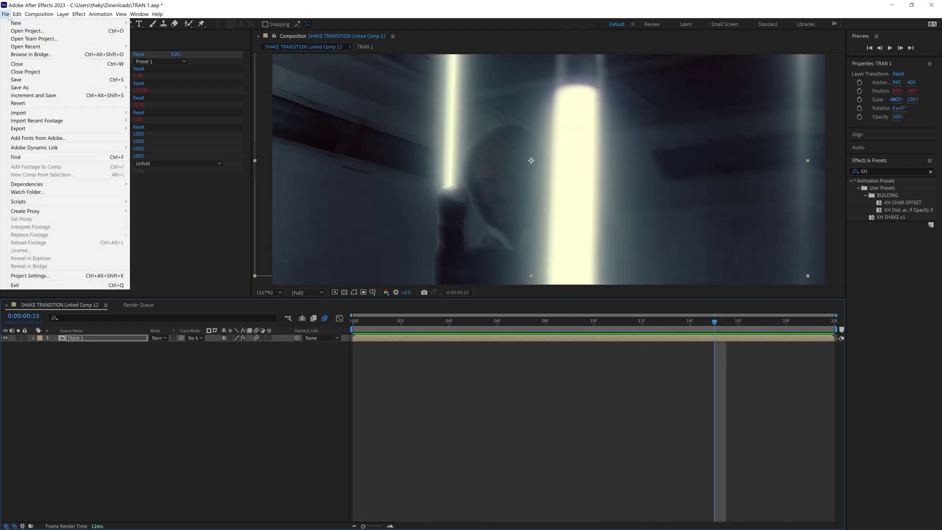
pyautogui.click(32, 78)
pyautogui.hotkey('alt', 'Tab')
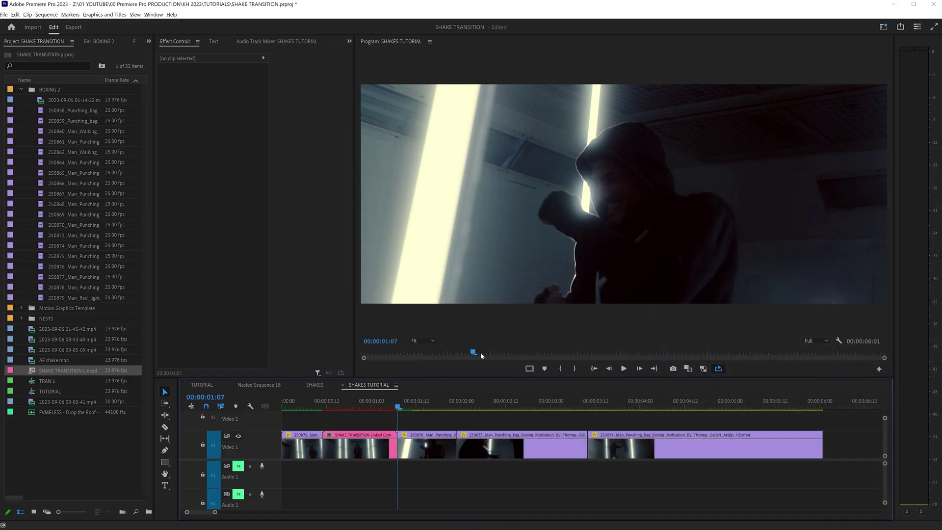
# Play back the first shake transition in the SHAKES TUTORIAL sequence
pyautogui.moveTo(401, 406); pyautogui.dragTo(340, 401)
pyautogui.press('space')
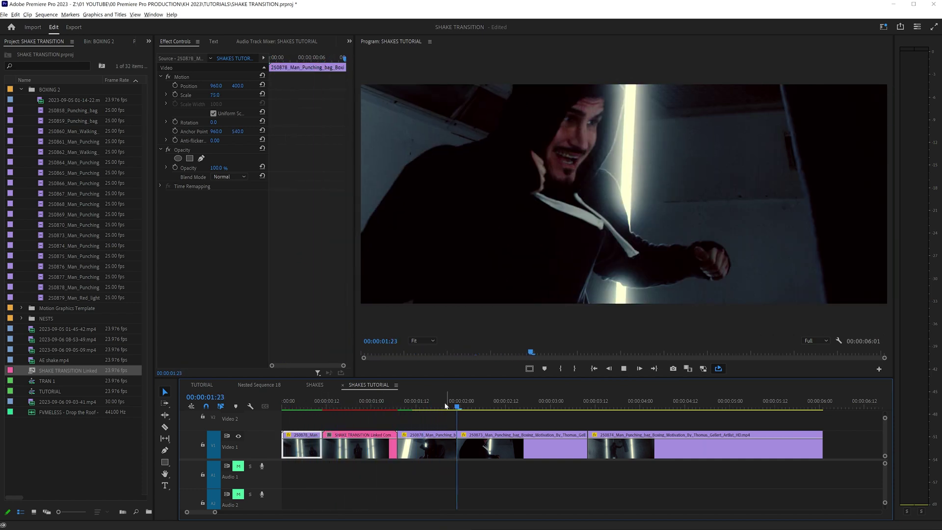
pyautogui.press('Home')
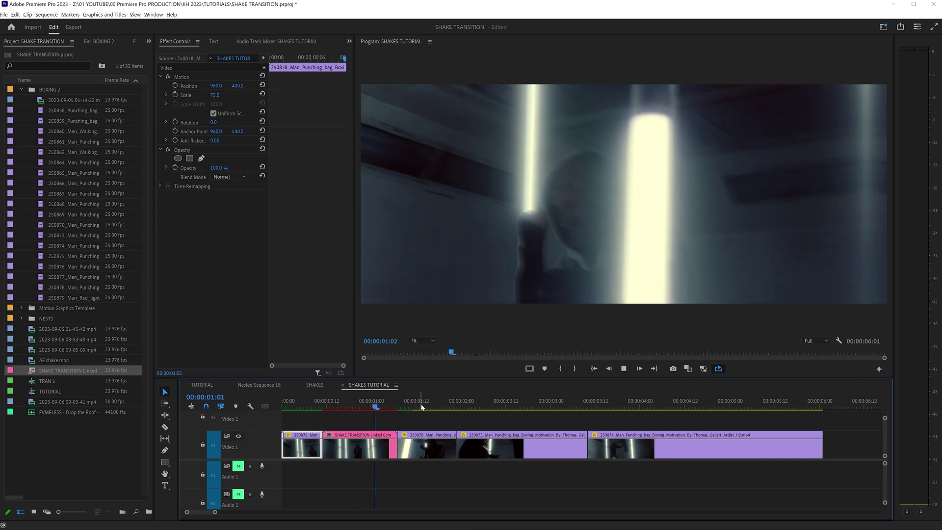
# Split the clips shortly before and shortly after the second cut between shots in the sequence
pyautogui.click(411, 406)
pyautogui.moveTo(410, 406); pyautogui.dragTo(479, 411)
pyautogui.press('c')
pyautogui.click(486, 446)
pyautogui.press('v')
# Nest the two short pieces around the second cut as TRAN 2
pyautogui.click(447, 447)
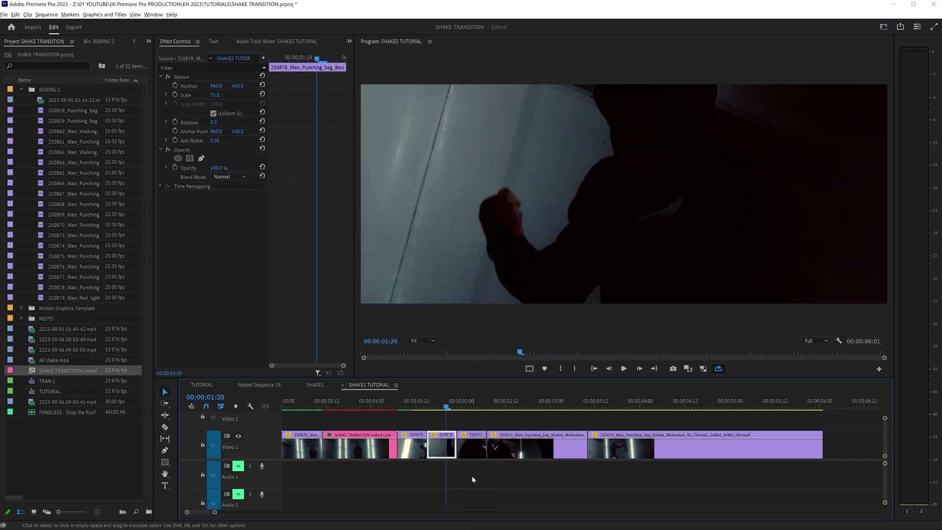
pyautogui.keyDown('shift'); pyautogui.click(471, 446); pyautogui.keyUp('shift')
pyautogui.rightClick(473, 446)
pyautogui.click(525, 285)
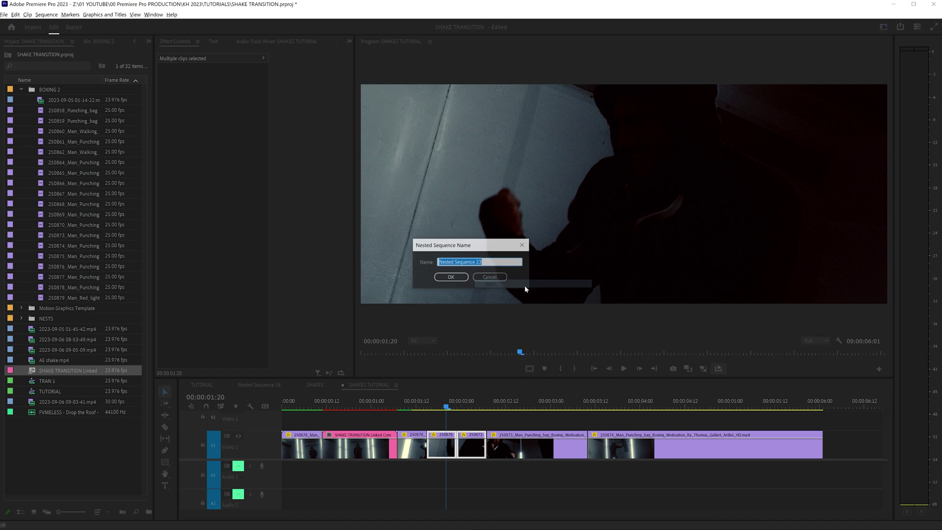
pyautogui.write('TRAN 2')
pyautogui.press('Return')
# Replace the TRAN 2 nest with an After Effects composition and apply the KH SHAKE v1 preset to its layer
pyautogui.rightClick(461, 446)
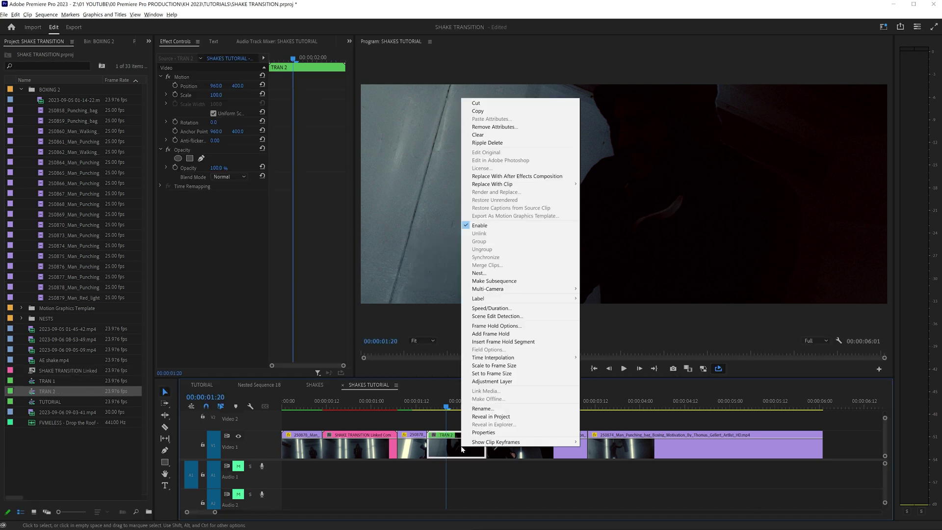
pyautogui.click(520, 176)
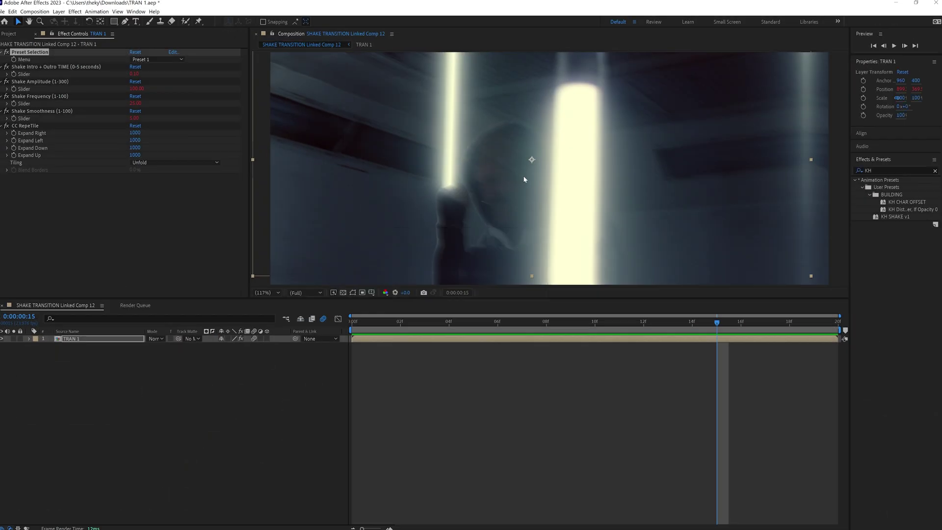
pyautogui.moveTo(899, 219); pyautogui.dragTo(430, 343)
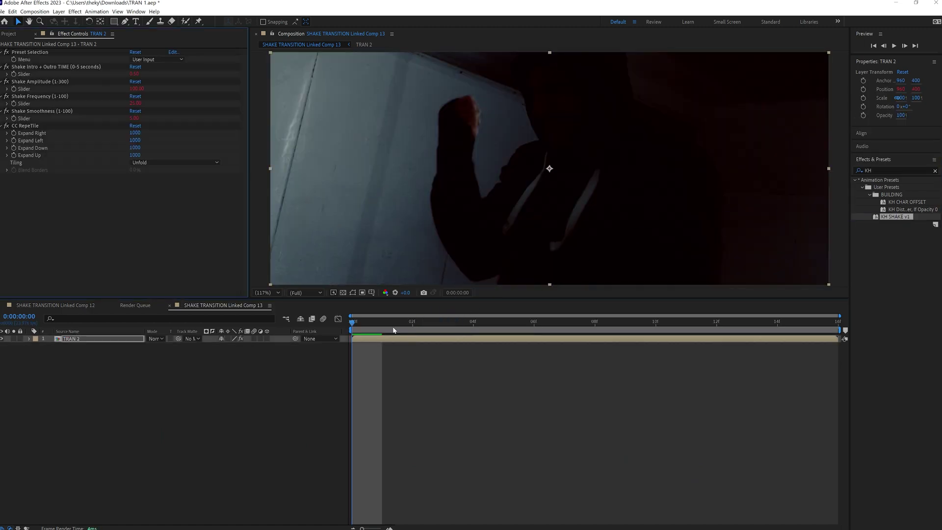
# Enable motion blur on the TRAN 2 layer and preview the shake
pyautogui.click(292, 374)
pyautogui.press('space')
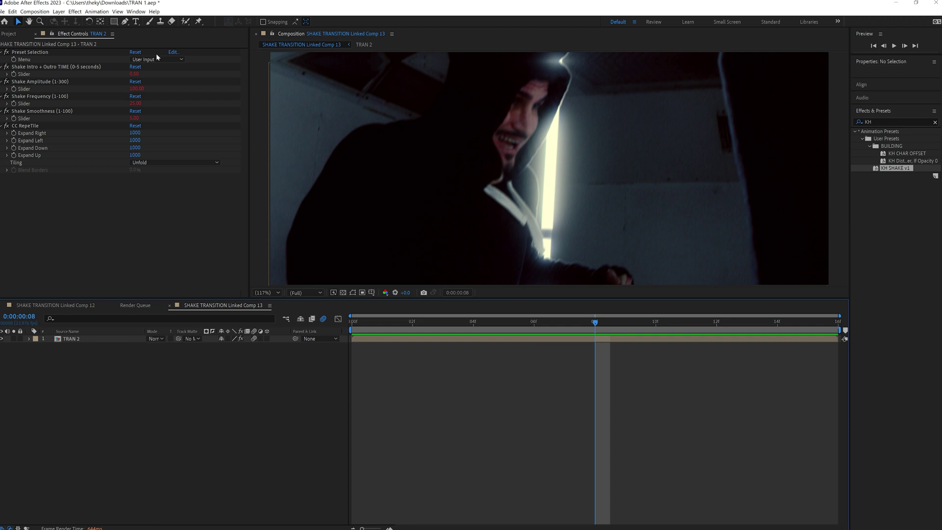
# Set the TRAN 2 layer's Shake Intro + Outro TIME to 0.1, check the shake, and return to Premiere Pro
pyautogui.click(134, 75)
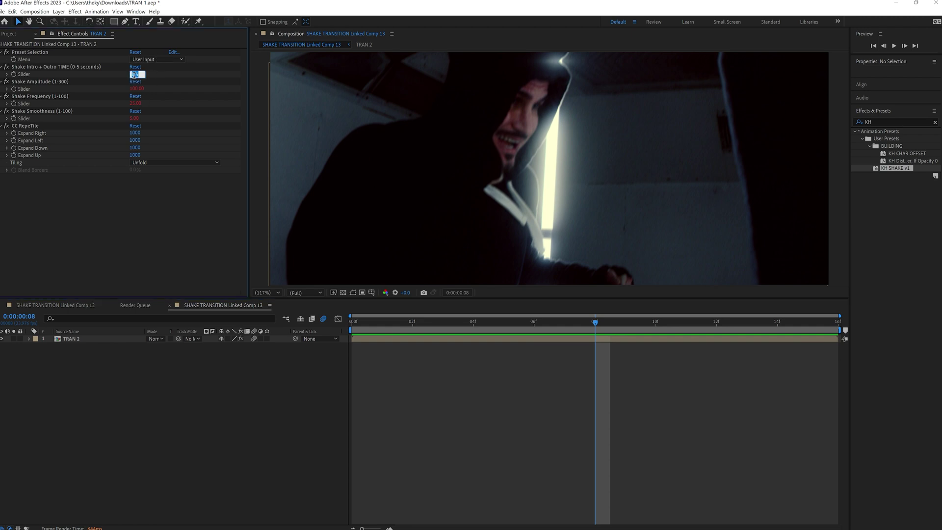
pyautogui.write('.1')
pyautogui.press('Return')
pyautogui.moveTo(403, 320); pyautogui.dragTo(598, 320)
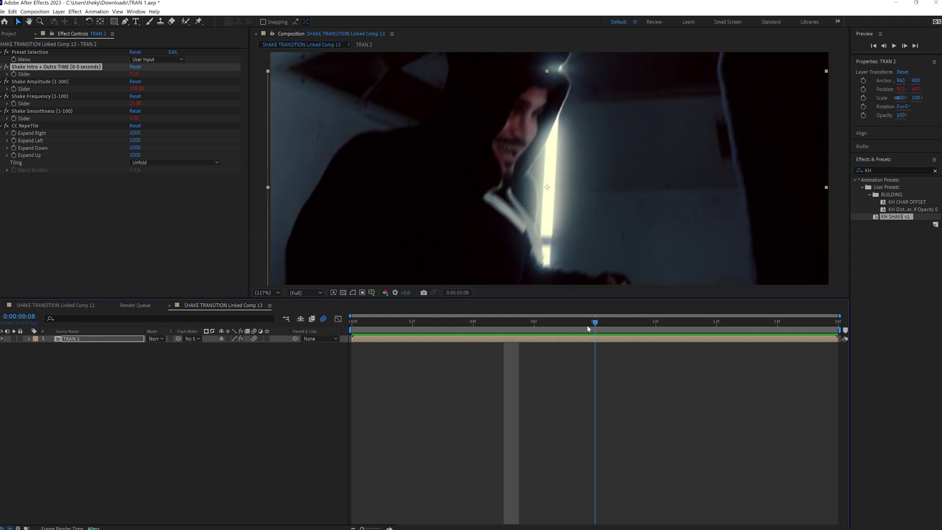
pyautogui.click(1, 11)
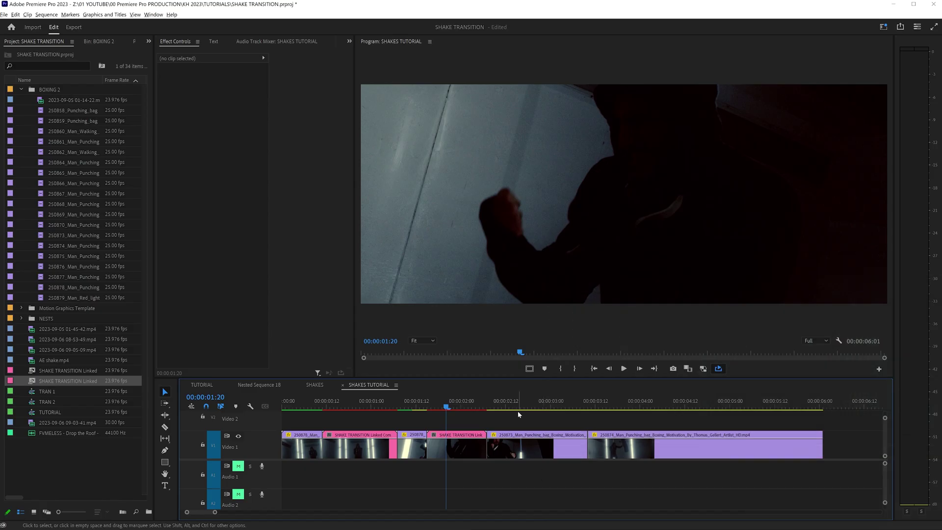
# Split the last boxing clip and nest its first part with the clip before it as TRAN 3
pyautogui.click(543, 403)
pyautogui.moveTo(545, 404); pyautogui.dragTo(501, 404)
pyautogui.hscroll(2, 577, 424)
pyautogui.moveTo(425, 406); pyautogui.dragTo(468, 452)
pyautogui.hotkey('ctrl', 'k')
pyautogui.press('j')
pyautogui.rightClick(468, 449)
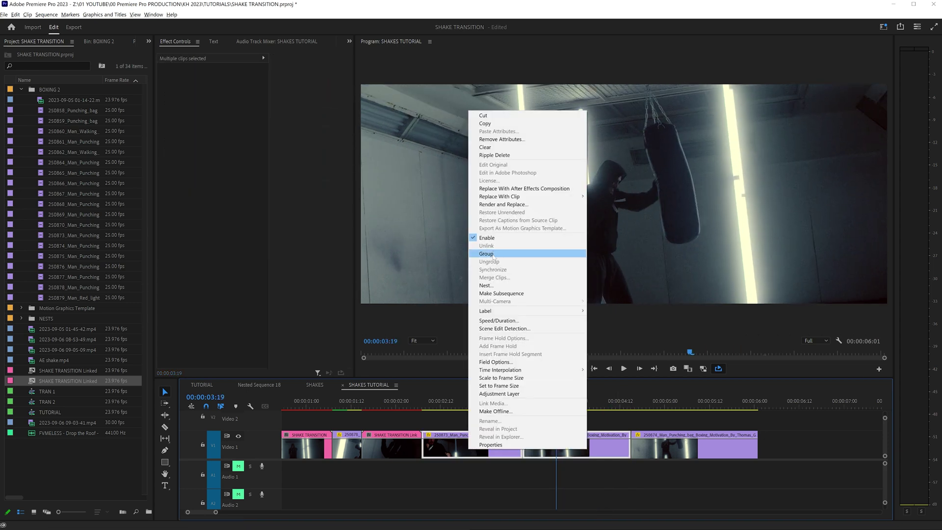
pyautogui.click(493, 285)
pyautogui.write('TRAN 3')
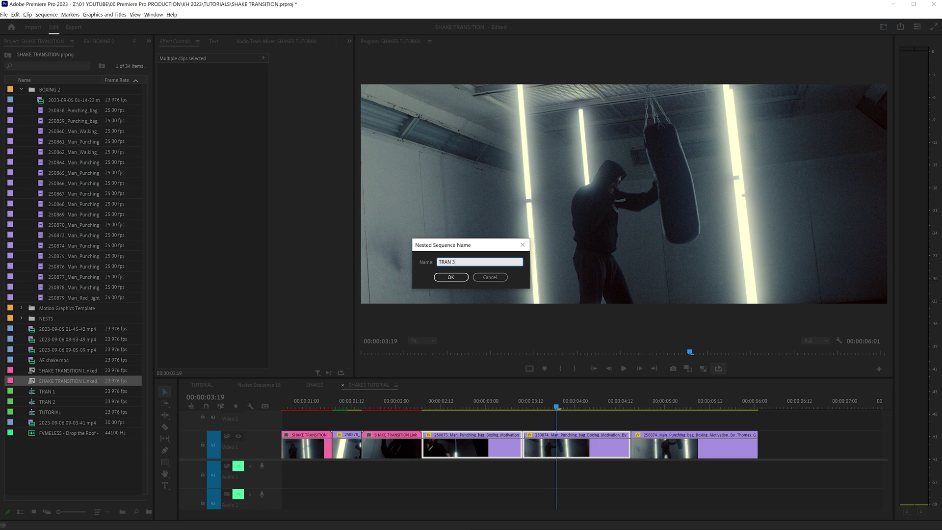
pyautogui.press('Return')
# Replace the TRAN 3 nest with an After Effects composition and apply the KH SHAKE v1 preset to its layer
pyautogui.rightClick(500, 440)
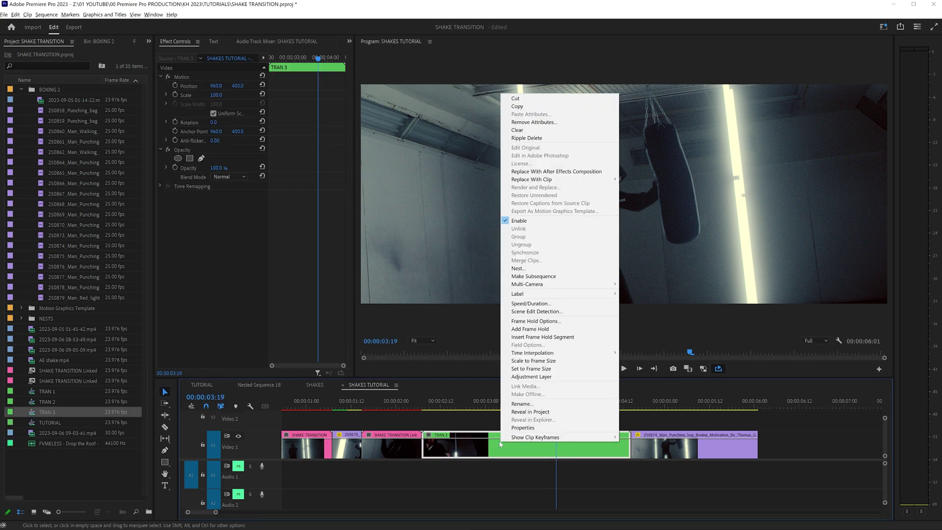
pyautogui.click(543, 171)
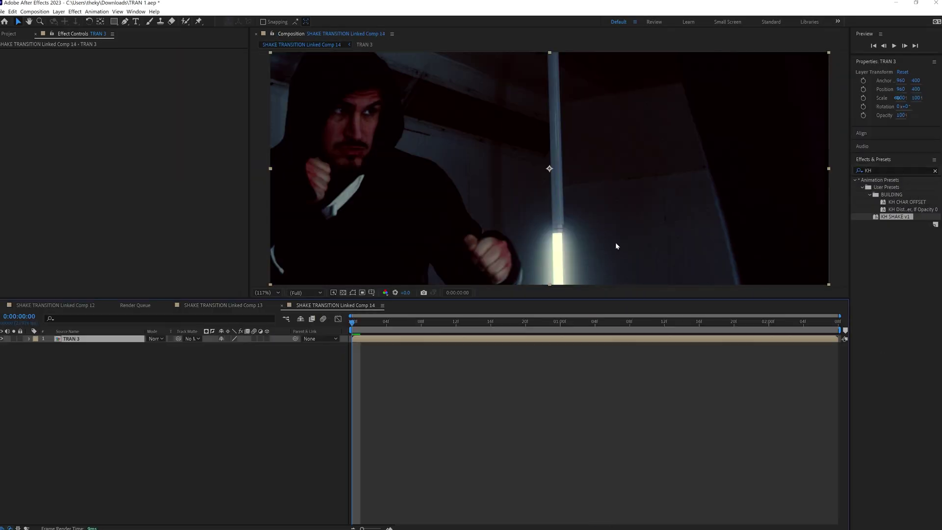
pyautogui.moveTo(878, 217); pyautogui.dragTo(423, 340)
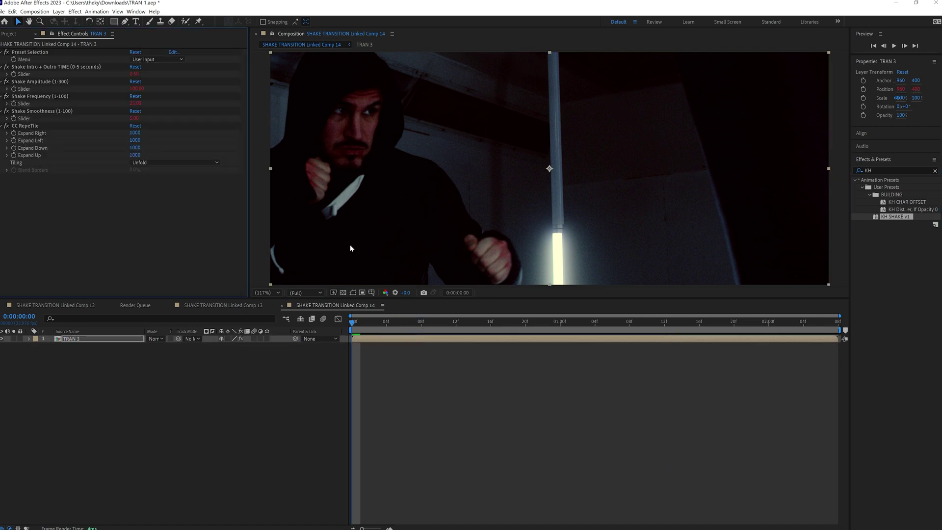
# Set the TRAN 3 layer's Preset Selection to Preset 7 and preview the shake
pyautogui.click(165, 59)
pyautogui.click(162, 126)
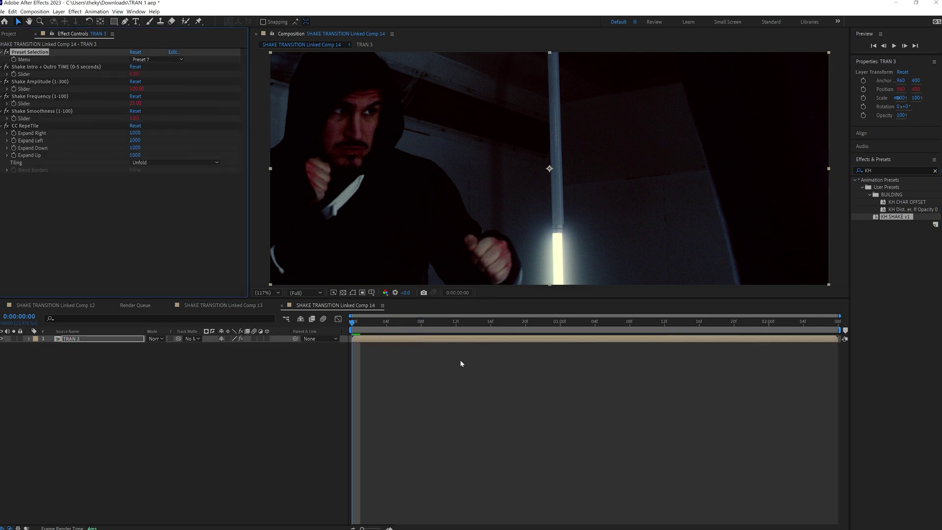
pyautogui.click(404, 395)
pyautogui.press('space')
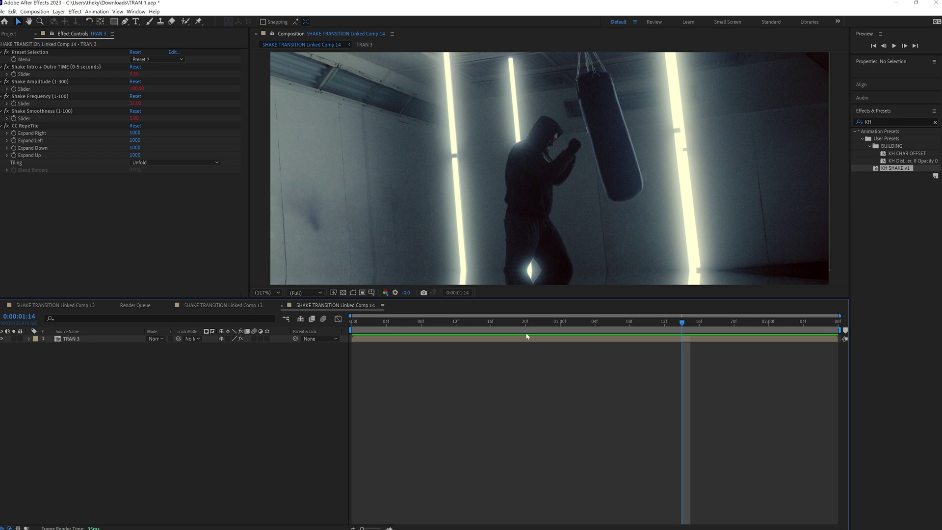
# Set the TRAN 3 layer's Shake Intro + Outro TIME to 1 and scrub through the composition to check the shake
pyautogui.click(498, 329)
pyautogui.moveTo(498, 329); pyautogui.dragTo(586, 325)
pyautogui.click(135, 74)
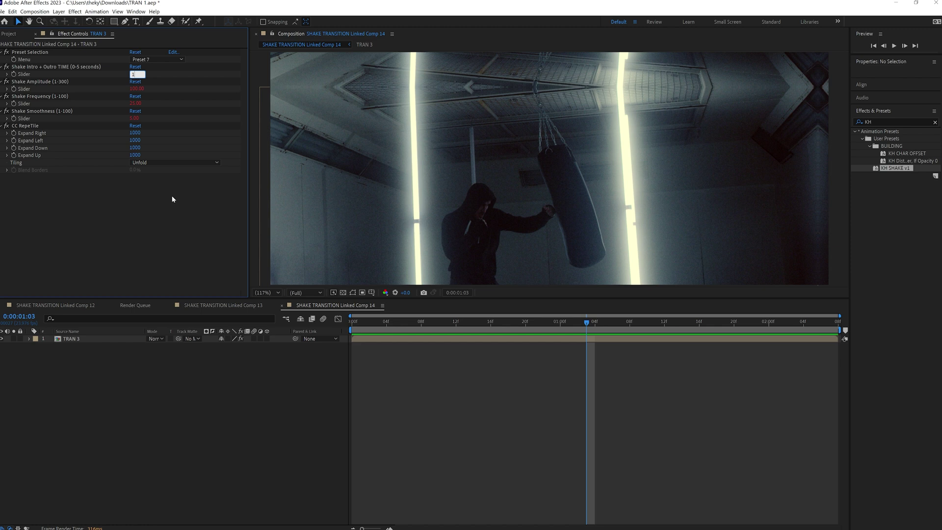
pyautogui.write('1')
pyautogui.press('Return')
pyautogui.moveTo(569, 325); pyautogui.dragTo(852, 336)
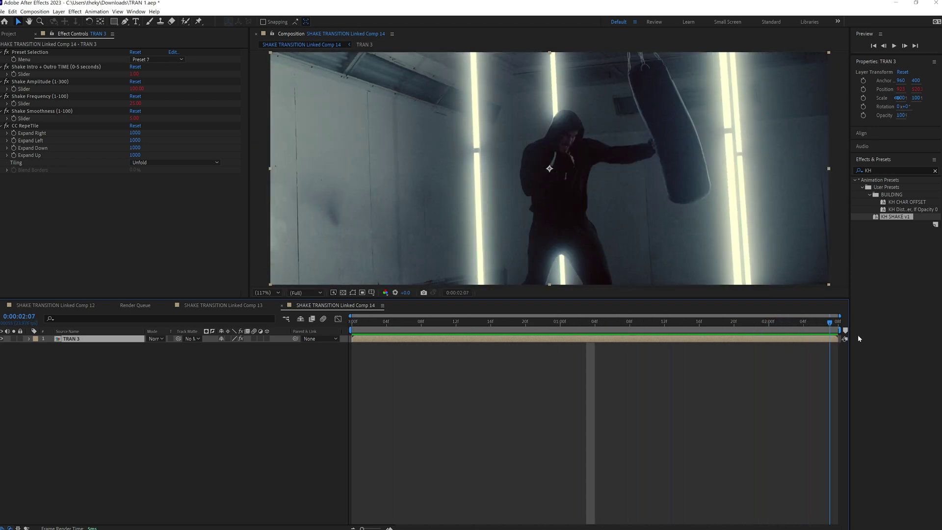
# Enable motion blur for the TRAN 3 layer and its composition and preview the shake from the start
pyautogui.click(255, 338)
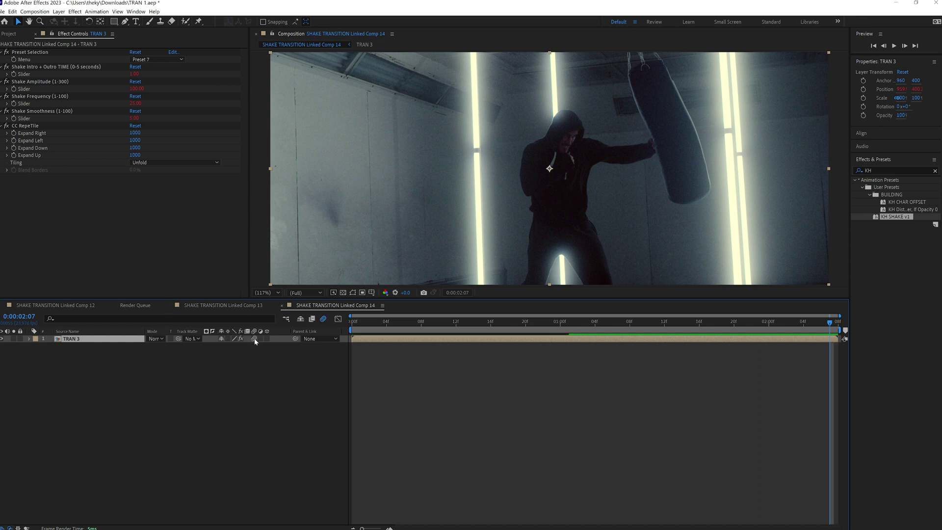
pyautogui.press('Home')
pyautogui.click(322, 318)
pyautogui.press('space')
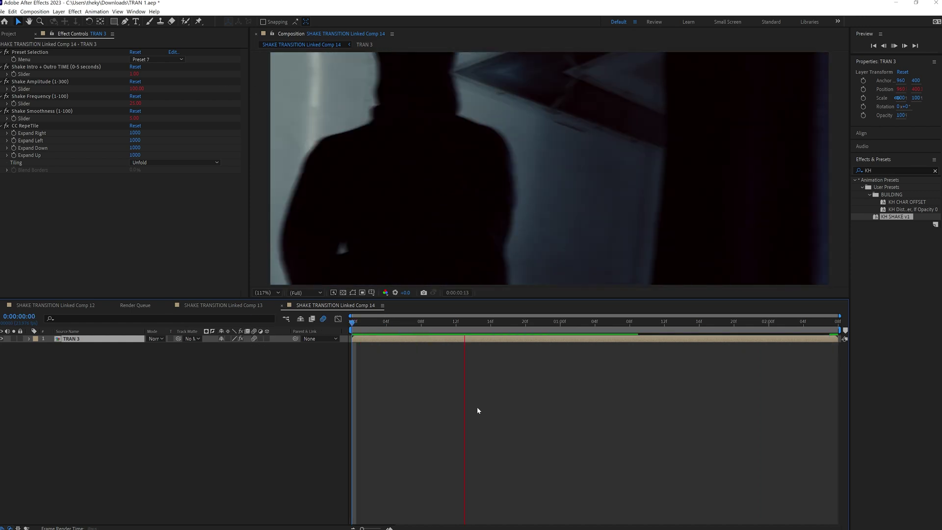
pyautogui.press('space')
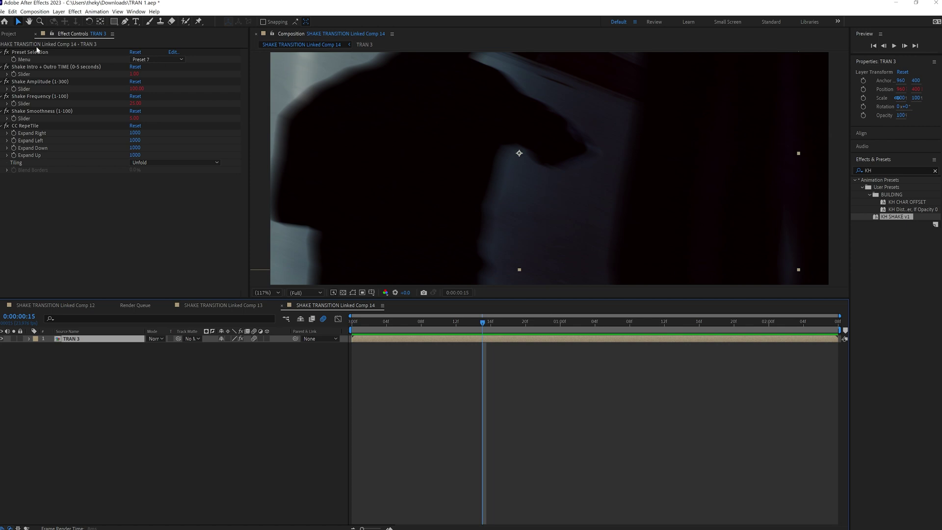
# Save the After Effects project, return to Premiere Pro, and review the TRAN 3 shake in the sequence
pyautogui.click(2, 11)
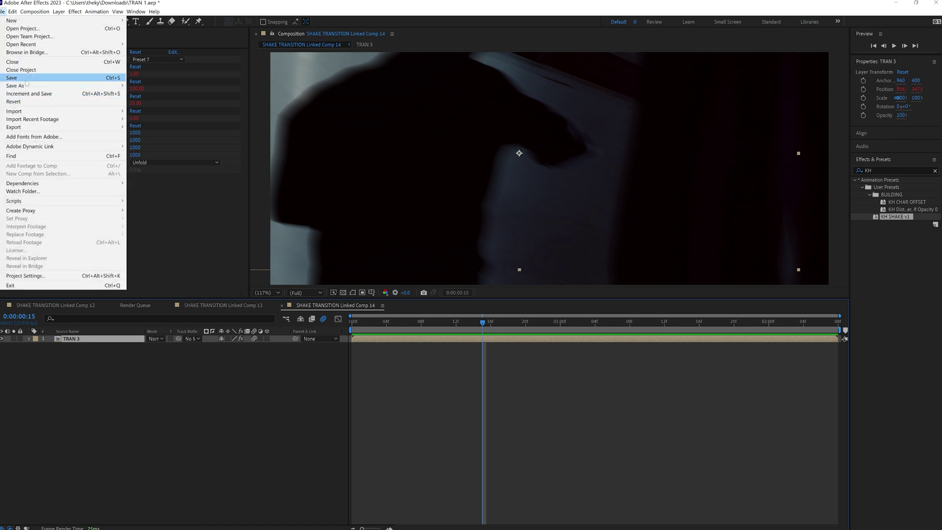
pyautogui.click(27, 79)
pyautogui.click(896, 4)
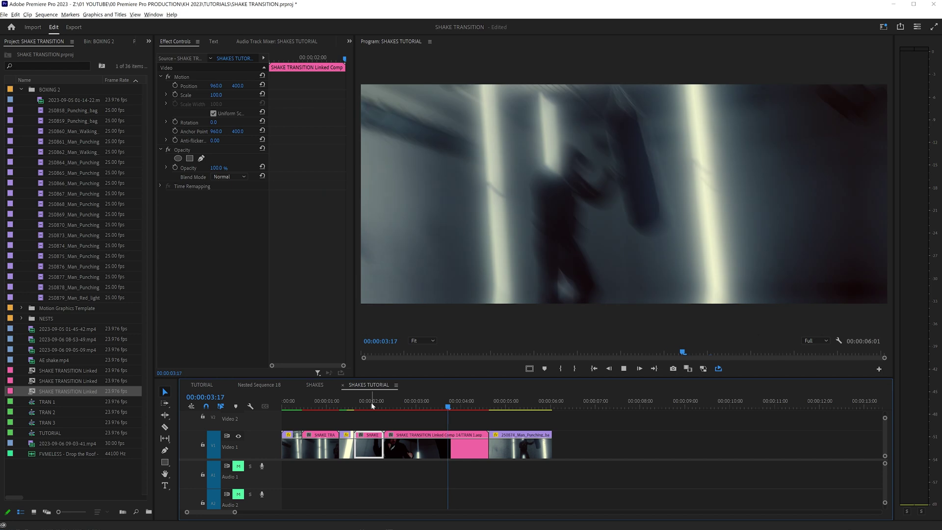
pyautogui.click(452, 403)
pyautogui.moveTo(452, 403); pyautogui.dragTo(442, 404)
# Open the linked TRAN 3 composition in After Effects for editing, set Preset Selection to User Input, and preview the shake
pyautogui.click(460, 455)
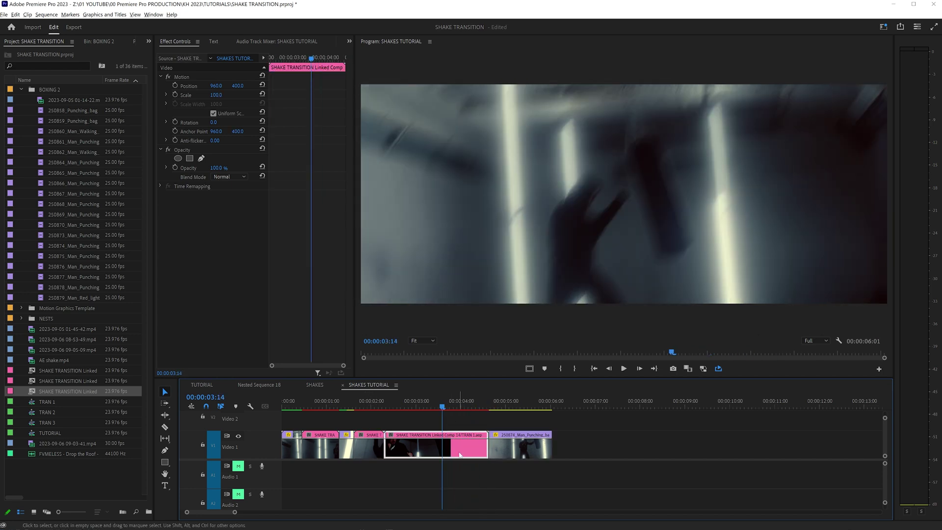
pyautogui.rightClick(460, 452)
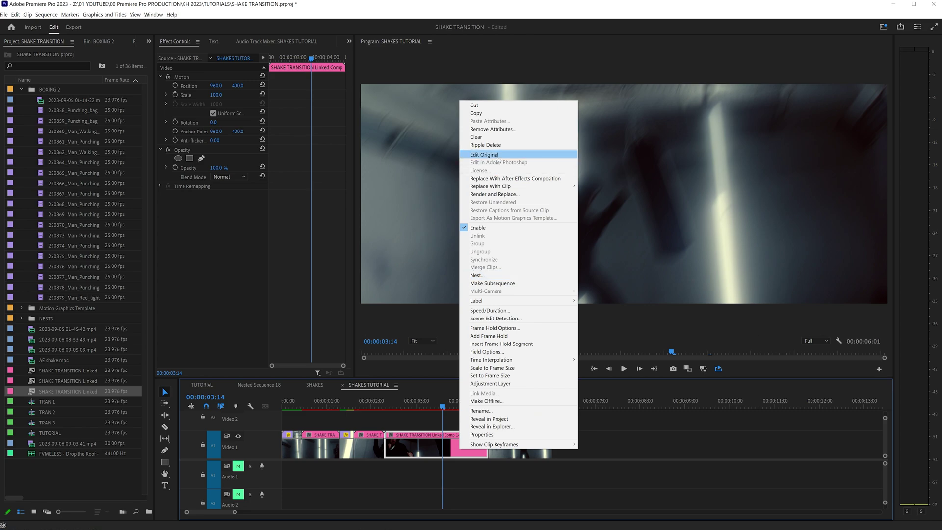
pyautogui.click(495, 154)
pyautogui.moveTo(486, 328); pyautogui.dragTo(604, 321)
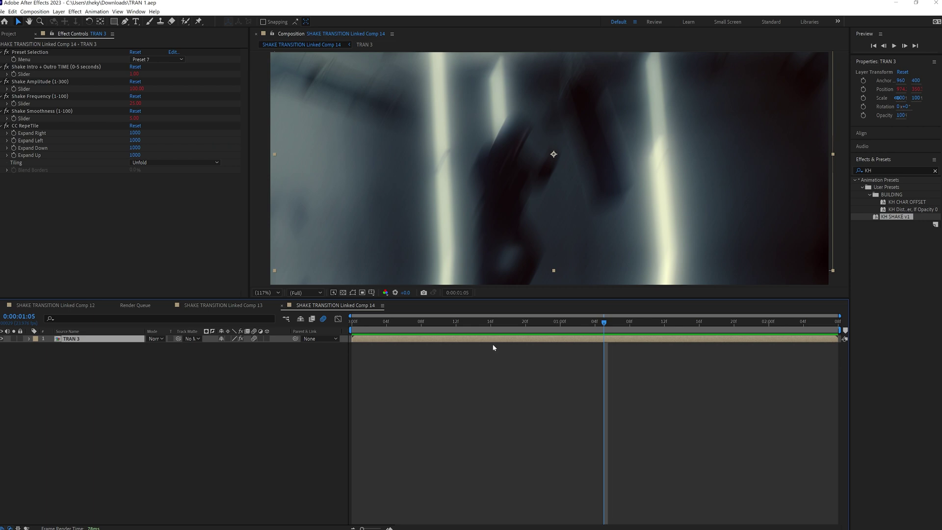
pyautogui.click(157, 60)
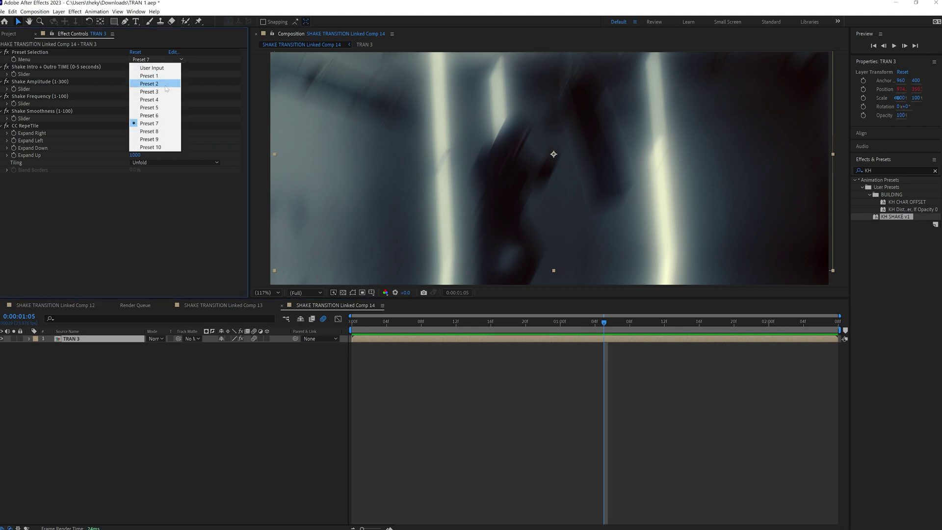
pyautogui.click(149, 115)
pyautogui.press('space')
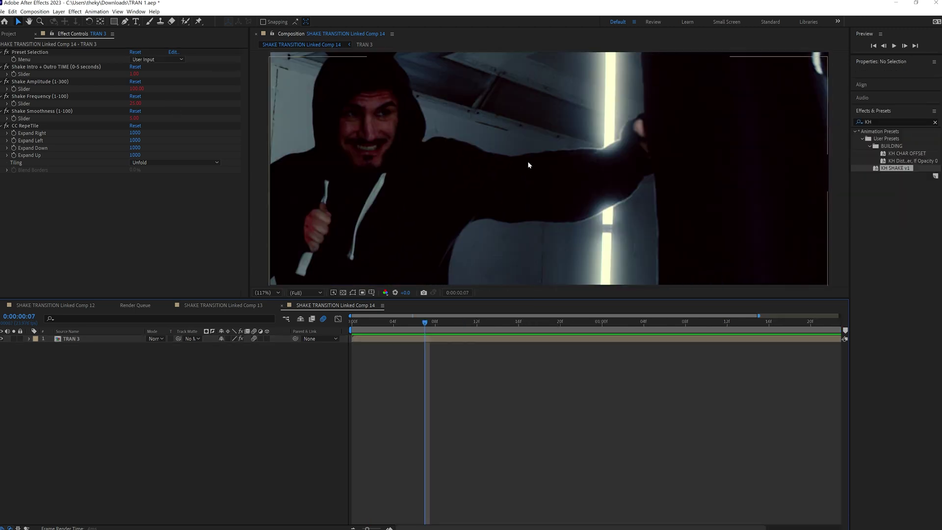
# Examine the TRAN 3 layer's slider expressions and the preset values in its Position expression
pyautogui.click(83, 340)
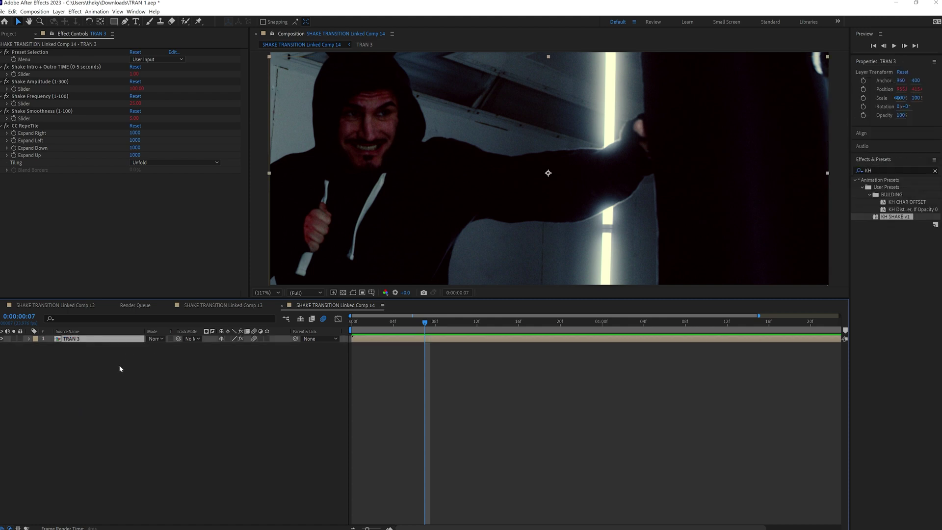
pyautogui.press('u')
pyautogui.press('u')
pyautogui.press('`')
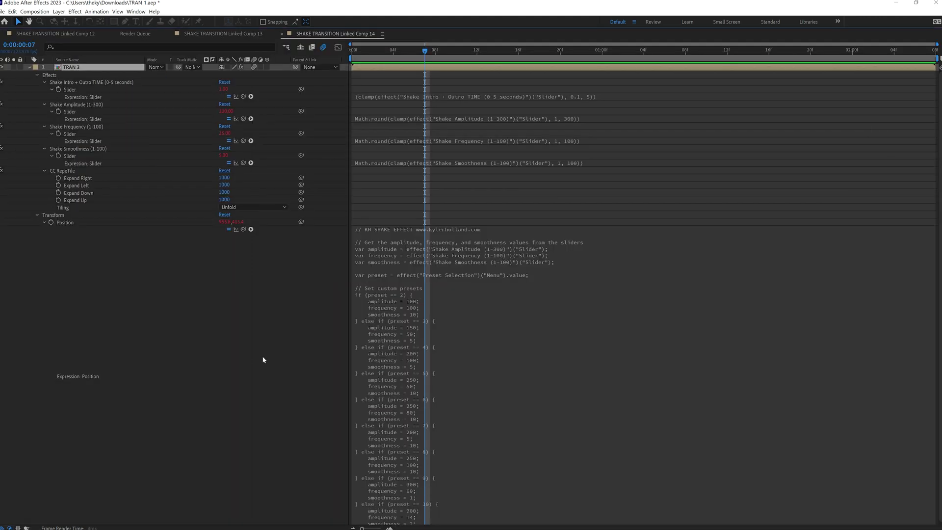
pyautogui.click(481, 290)
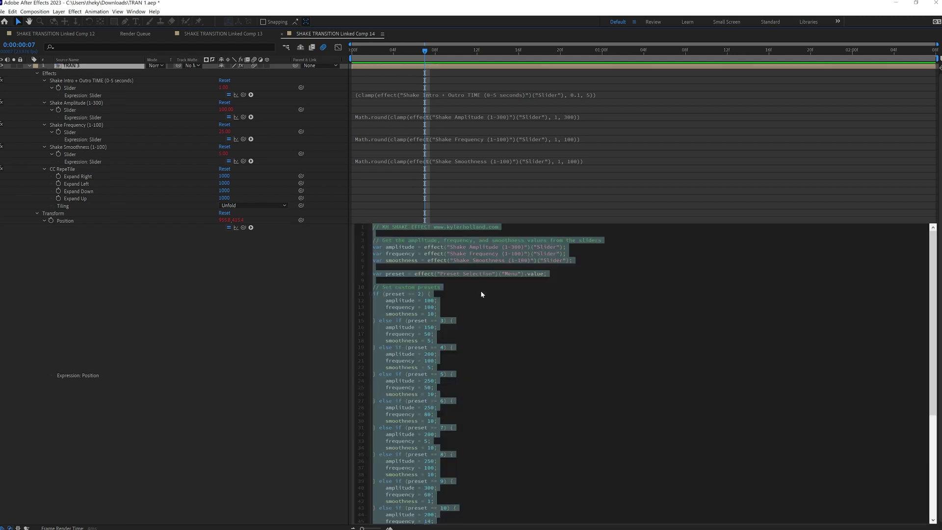
pyautogui.scroll(-6, 481, 290)
pyautogui.scroll(-2, 492, 273)
pyautogui.scroll(8, 492, 273)
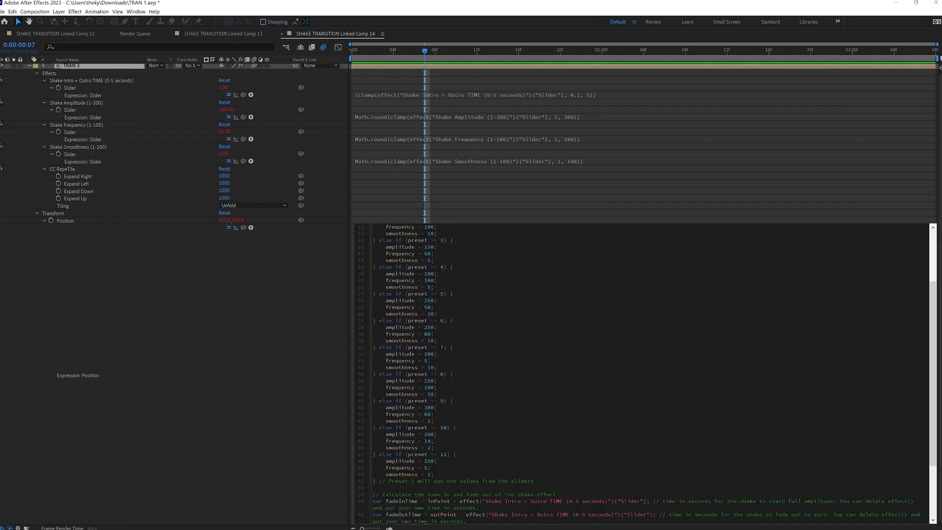
pyautogui.click(434, 223)
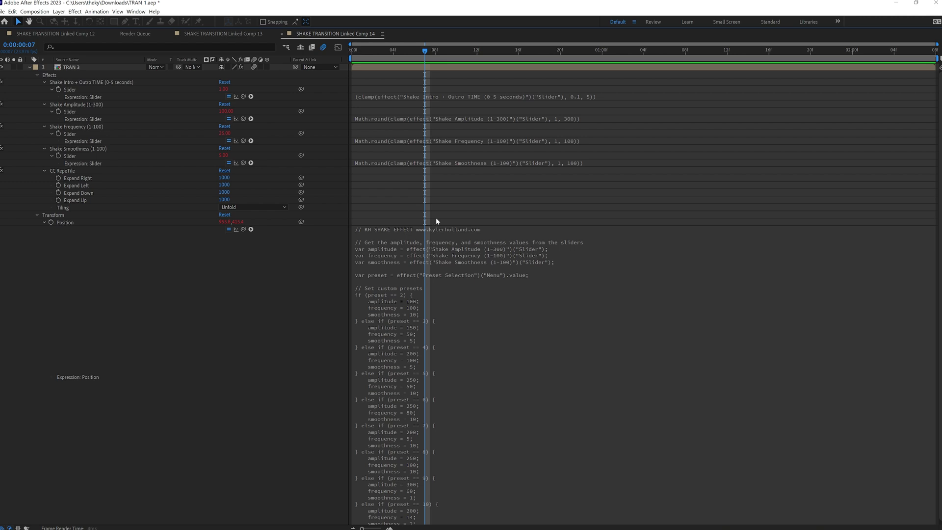
pyautogui.press('`')
# Keyframe the TRAN 3 layer's Shake Amplitude from 0:00:00:19, raising it to 421 at 0:00:00:22 and lowering it to 50 at 0:00:01:02
pyautogui.moveTo(424, 321); pyautogui.dragTo(551, 329)
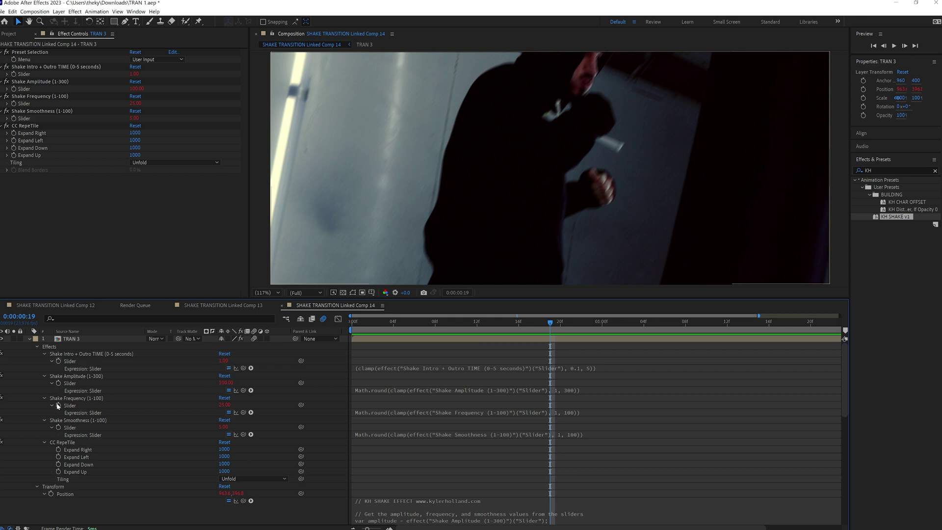
pyautogui.click(58, 383)
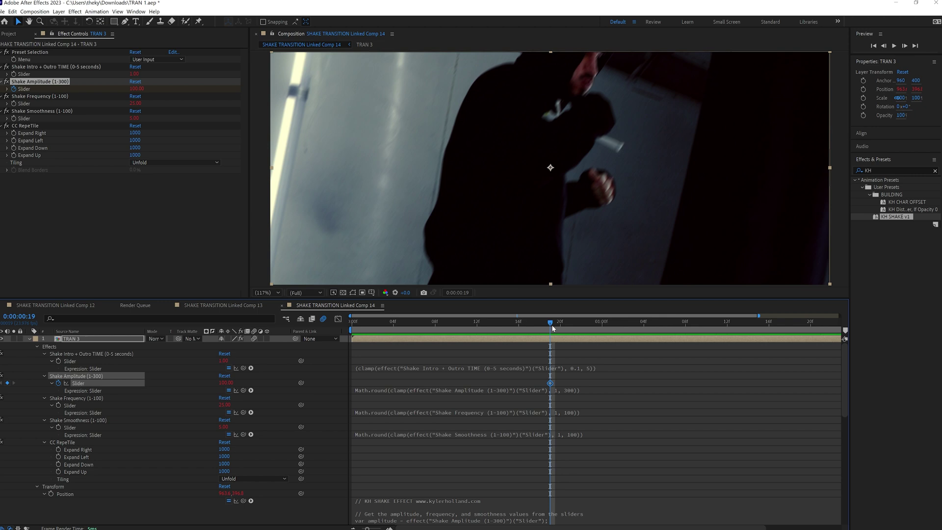
pyautogui.moveTo(550, 326); pyautogui.dragTo(579, 327)
pyautogui.moveTo(330, 378); pyautogui.dragTo(356, 376)
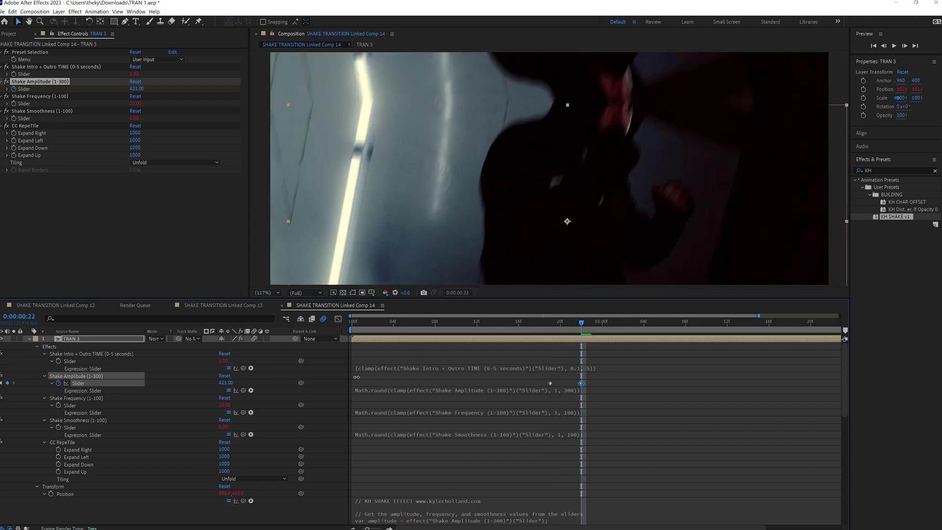
pyautogui.moveTo(581, 322); pyautogui.dragTo(619, 328)
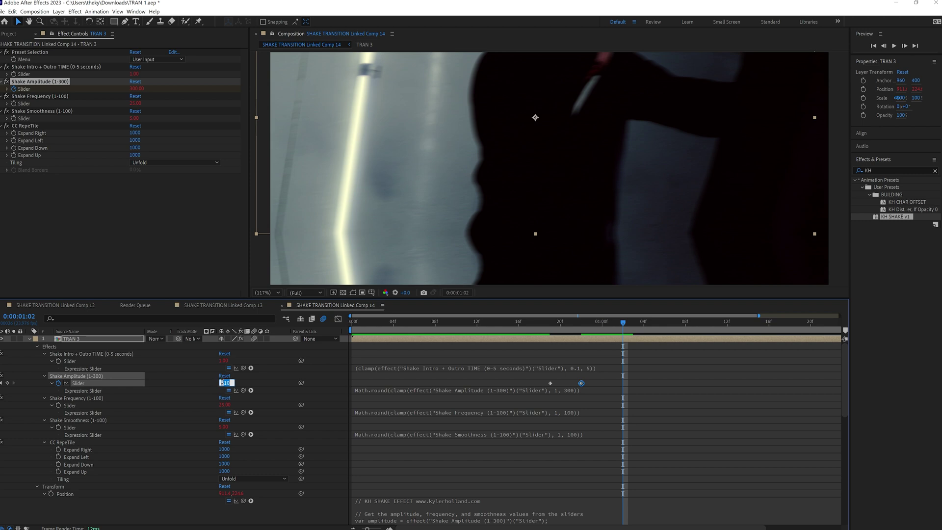
# Add Shake Amplitude keyframes that hold 50 at 0:00:01:11, rise to 300 at 0:00:01:13, and drop to 20 at 0:00:01:16
pyautogui.moveTo(576, 323); pyautogui.dragTo(718, 330)
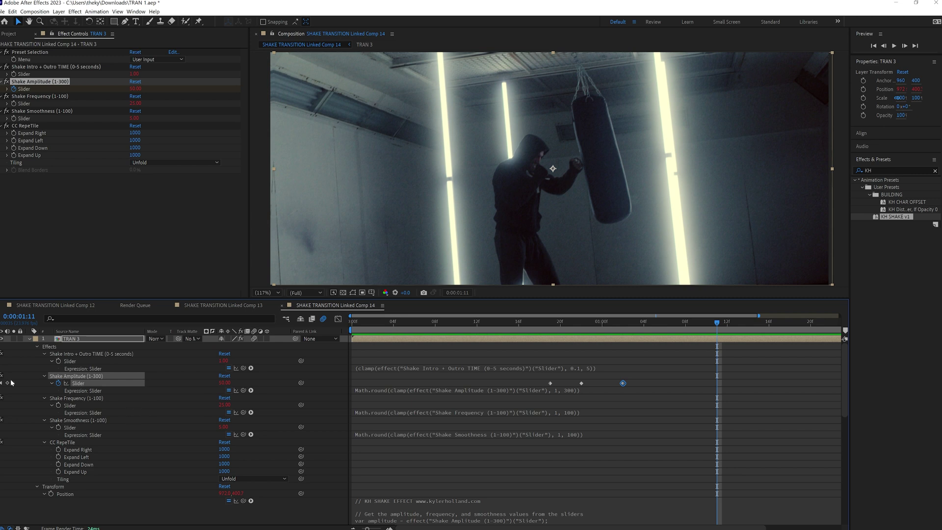
pyautogui.moveTo(734, 328); pyautogui.dragTo(737, 328)
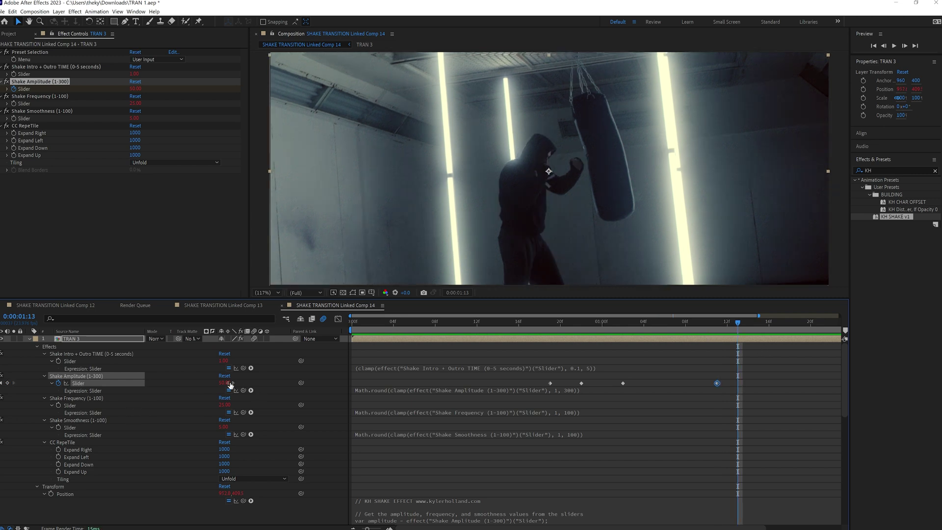
pyautogui.moveTo(230, 383); pyautogui.dragTo(665, 353)
pyautogui.click(762, 325)
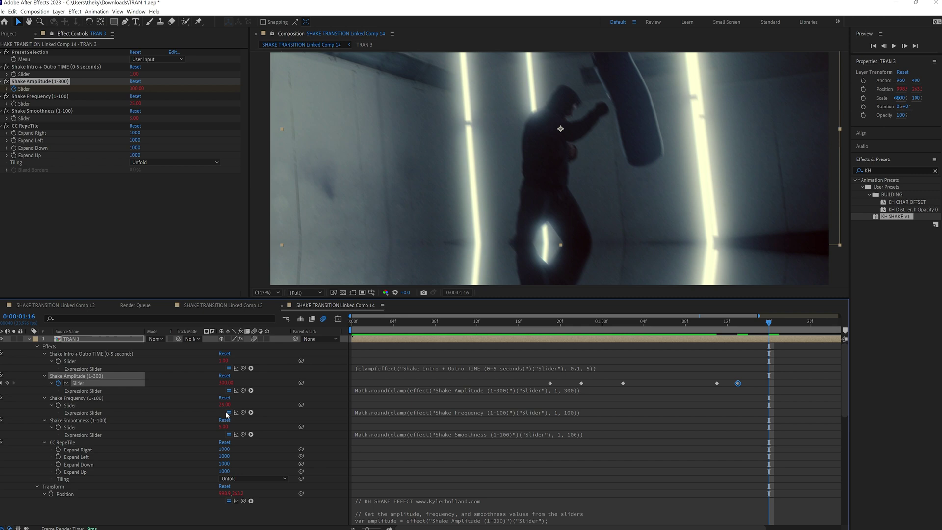
pyautogui.moveTo(232, 385); pyautogui.dragTo(207, 384)
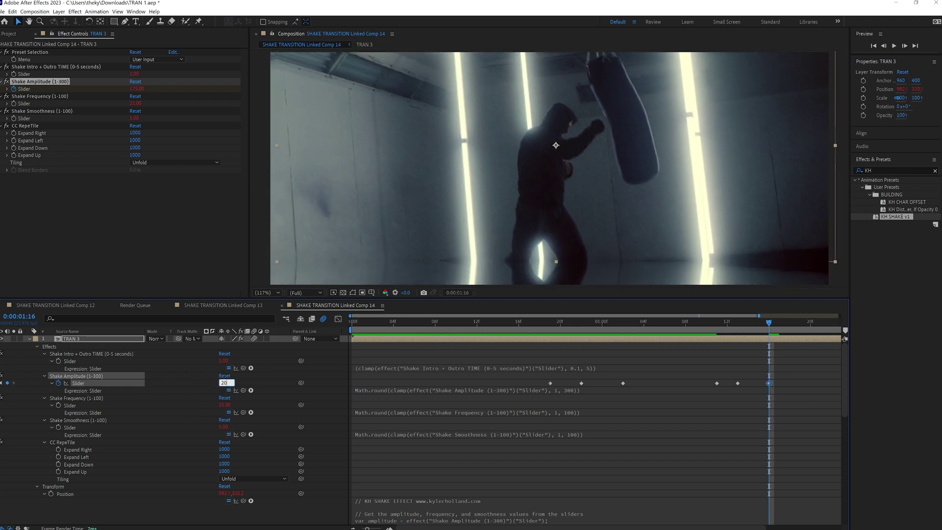
pyautogui.press('Return')
# Preview the TRAN 3 shake with its keyframed amplitude and look over the layer's expressions
pyautogui.press('space')
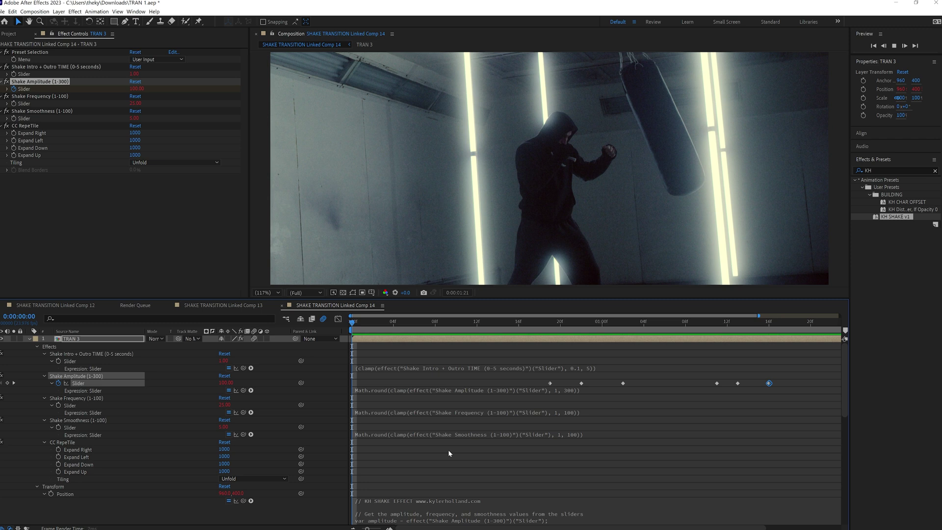
pyautogui.press('space')
pyautogui.scroll(-5, 456, 449)
pyautogui.click(468, 449)
pyautogui.scroll(-5, 470, 449)
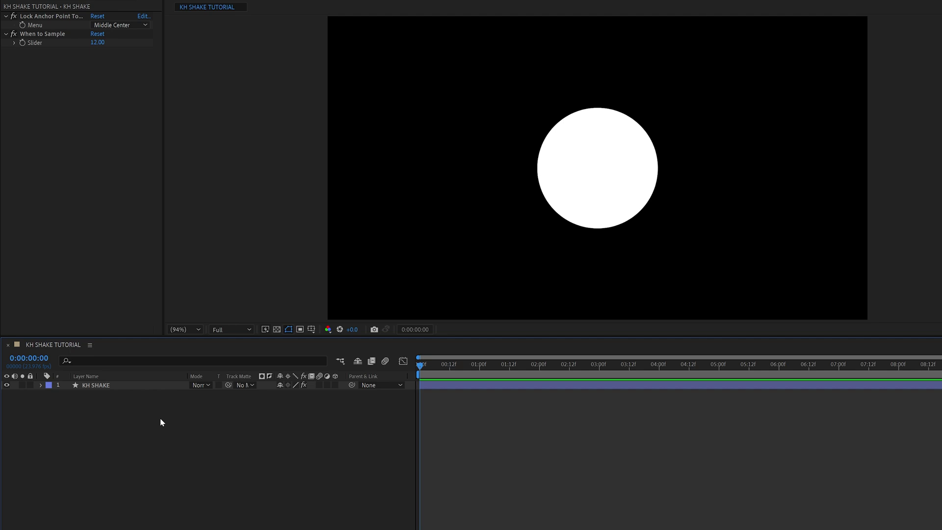
# Add an expression to the KH SHAKE layer's Position that declares var amplitude = 100;
pyautogui.click(96, 388)
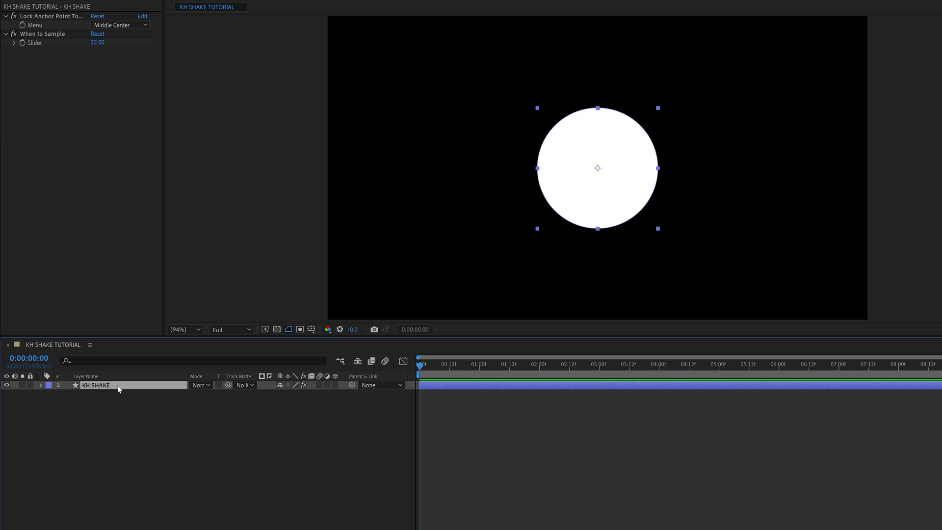
pyautogui.press('p')
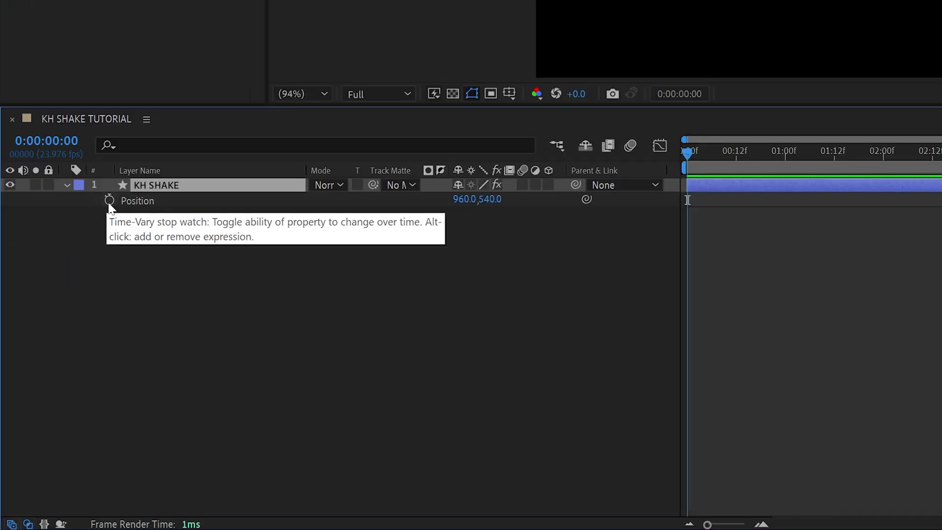
pyautogui.keyDown('alt'); pyautogui.click(109, 202); pyautogui.keyUp('alt')
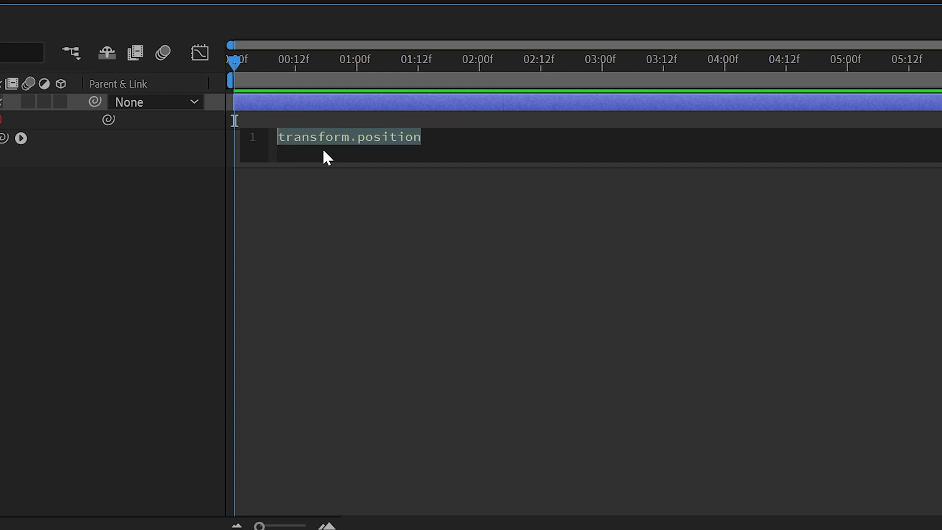
pyautogui.write('var')
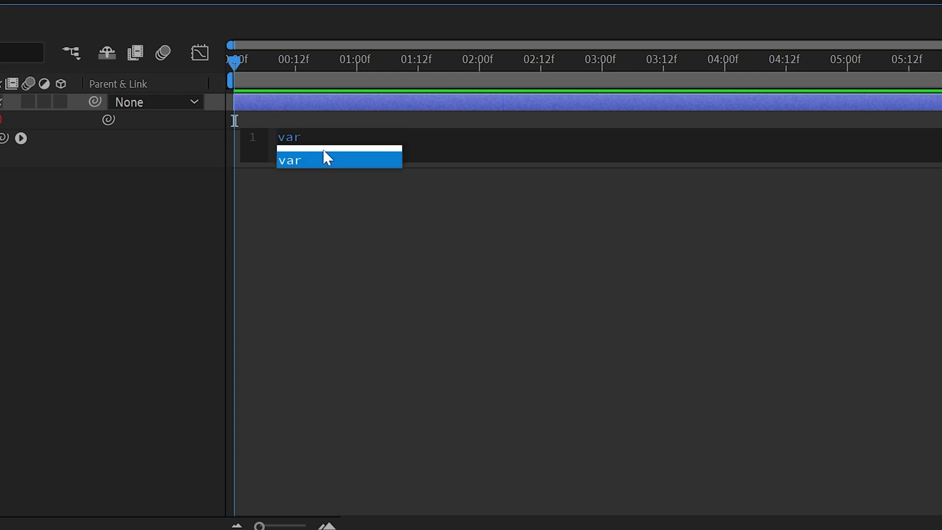
pyautogui.write(' ampl')
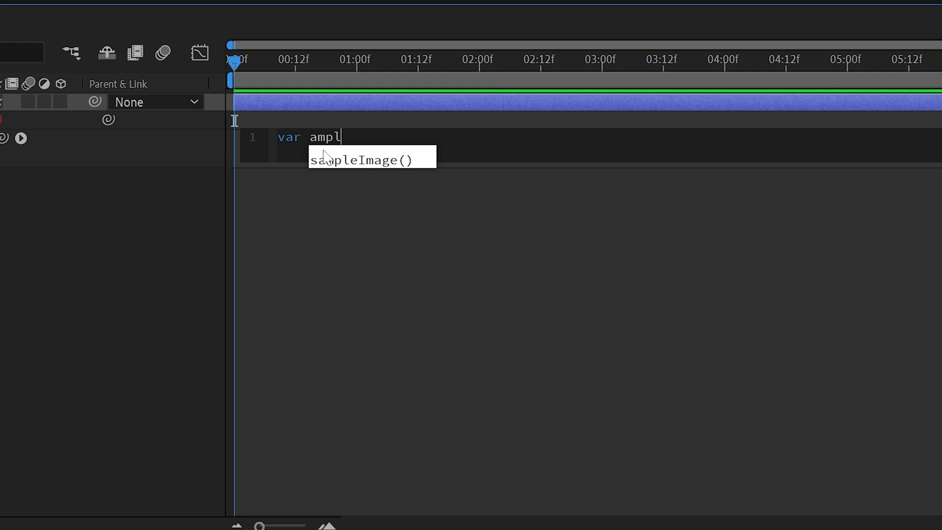
pyautogui.write('itude = 100;')
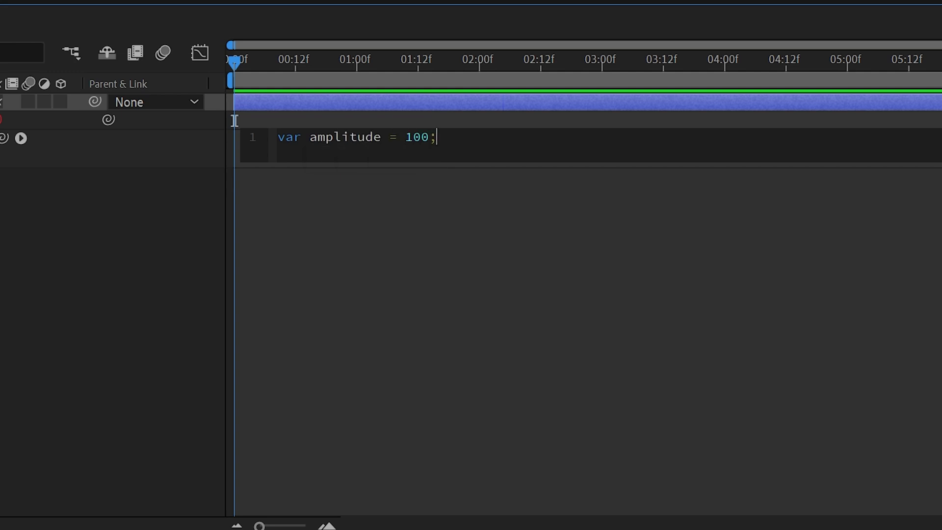
# Declare var frequency = 25; and var smoothness = 5; on separate lines of the Position expression, followed by a blank line
pyautogui.press('Return')
pyautogui.write('var ')
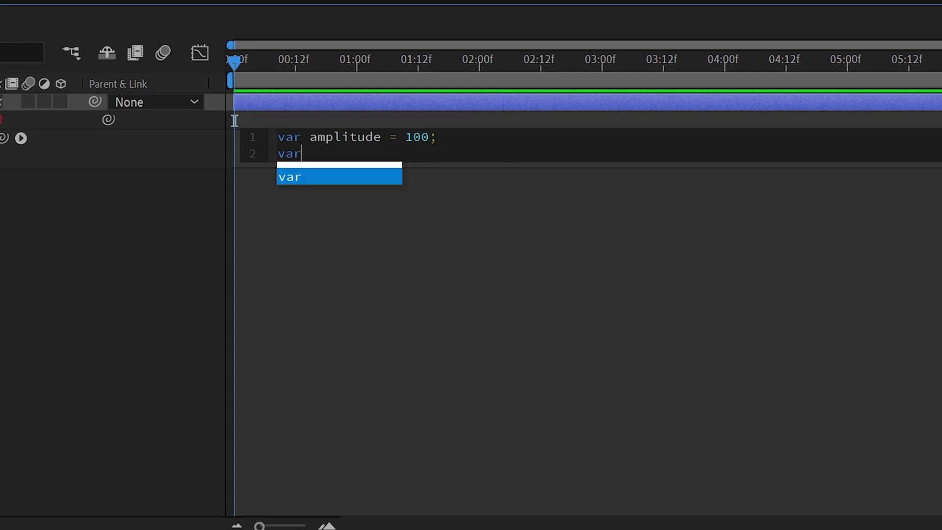
pyautogui.write('frequency ')
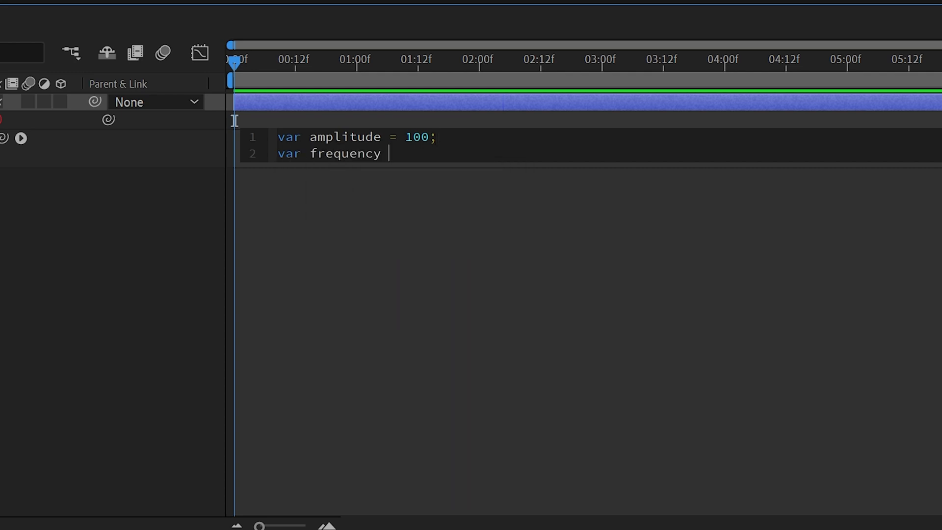
pyautogui.write('= 25;')
pyautogui.press('Return')
pyautogui.write('var')
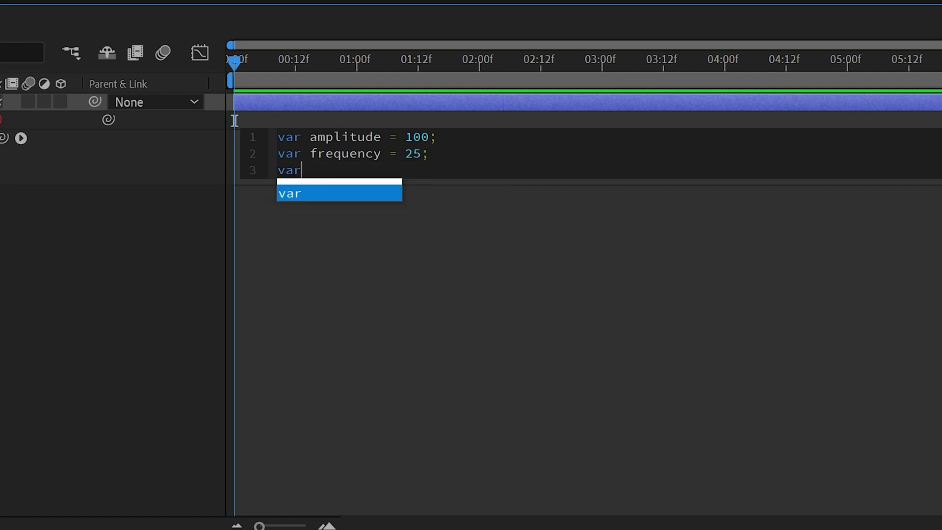
pyautogui.write(' smoo')
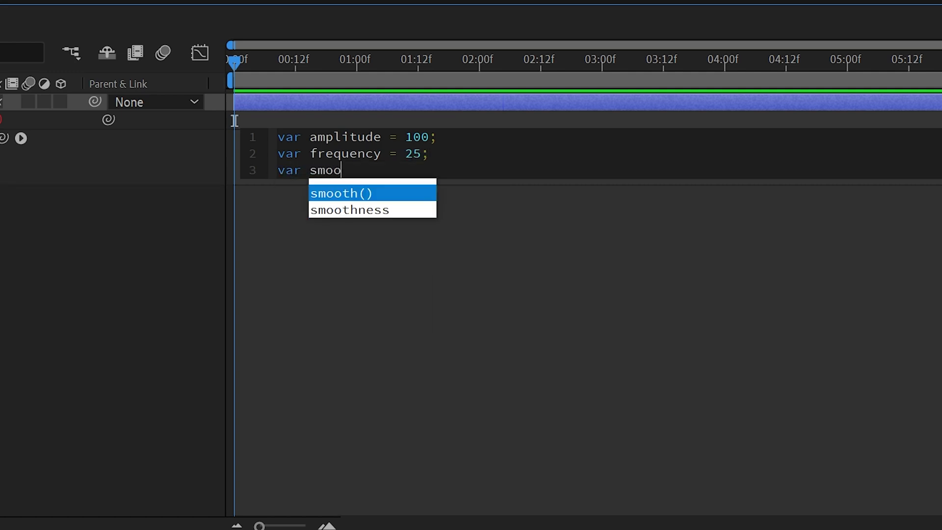
pyautogui.write('thness = ')
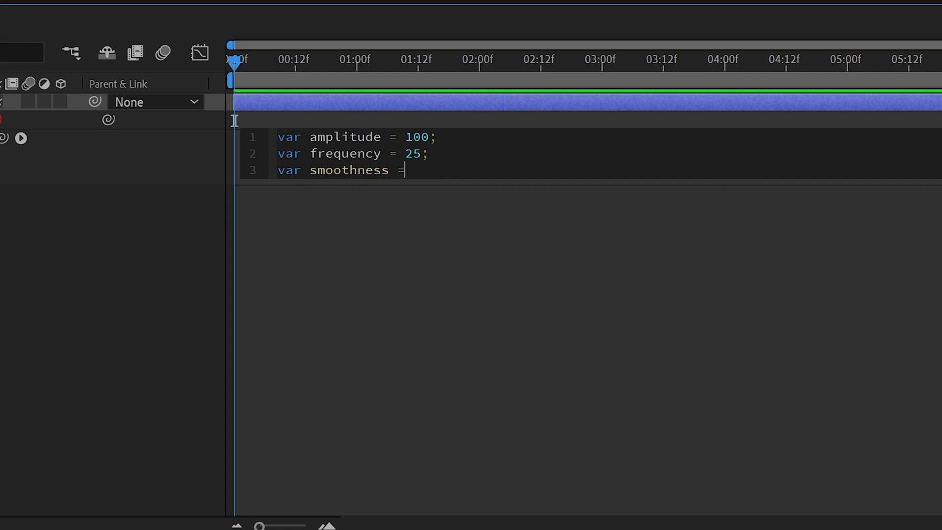
pyautogui.write('5;')
pyautogui.press('Return')
pyautogui.press('Return')
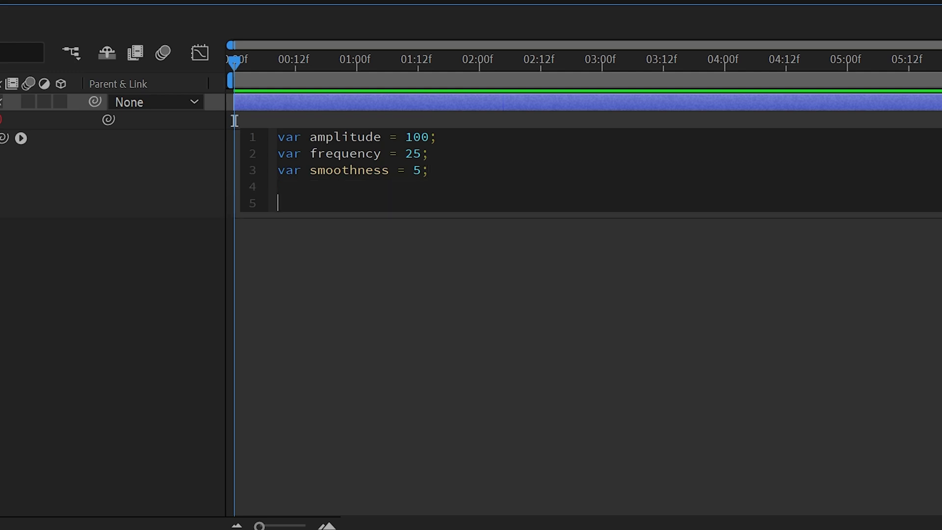
# Declare var fadeInTime = inPoint + 1; and var fadeOutTime = outPoint - 1; on separate lines of the Position expression
pyautogui.write('var ')
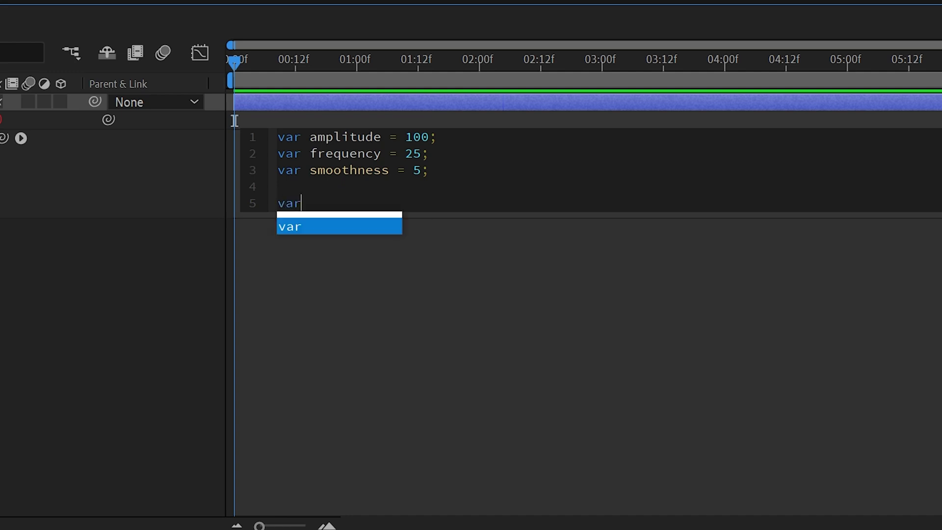
pyautogui.write('fadeInTime = inP')
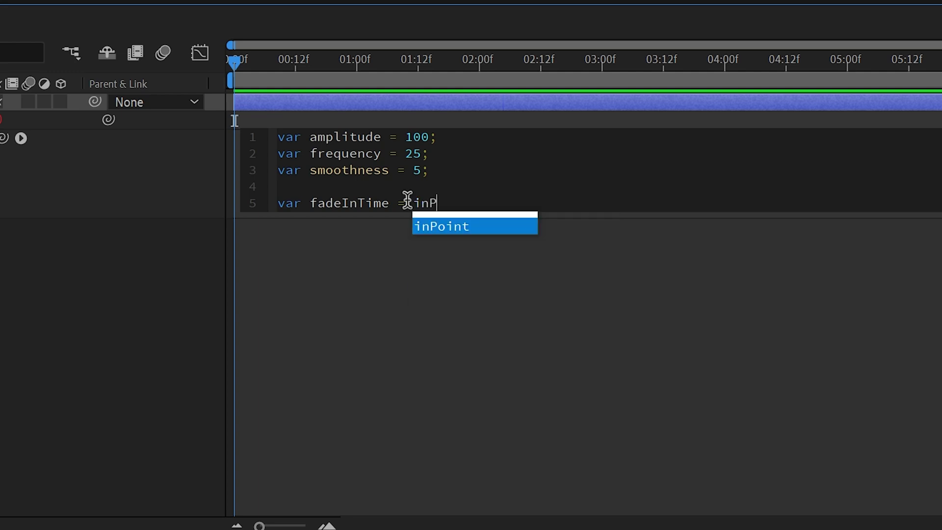
pyautogui.write('oint + 1')
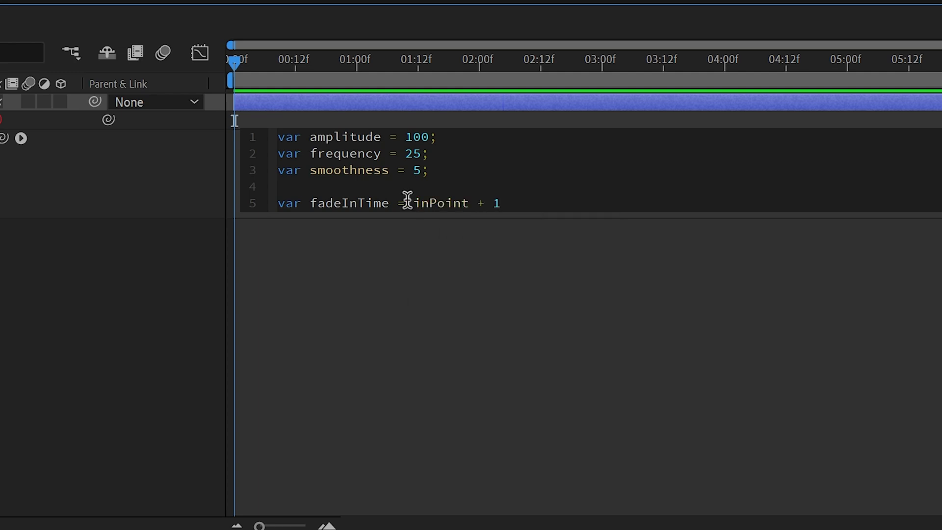
pyautogui.write(';')
pyautogui.press('Return')
pyautogui.write('va')
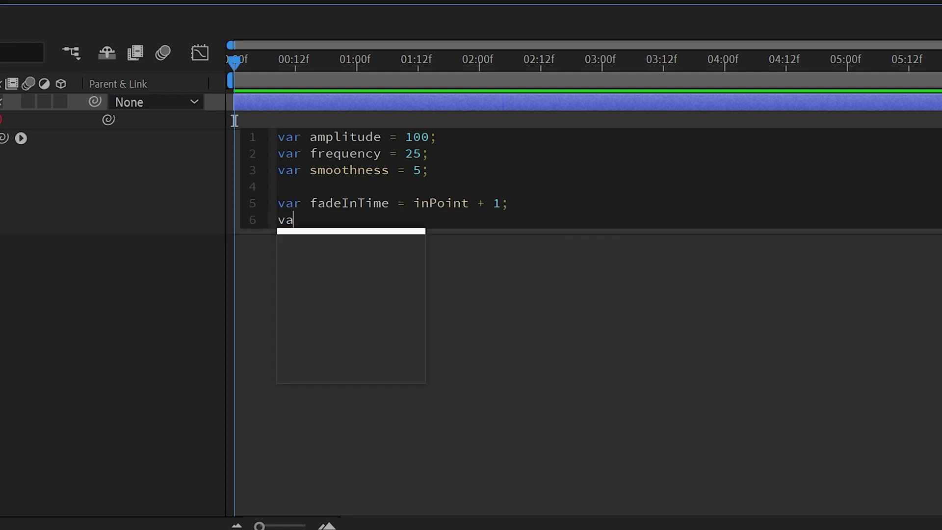
pyautogui.write('r fade')
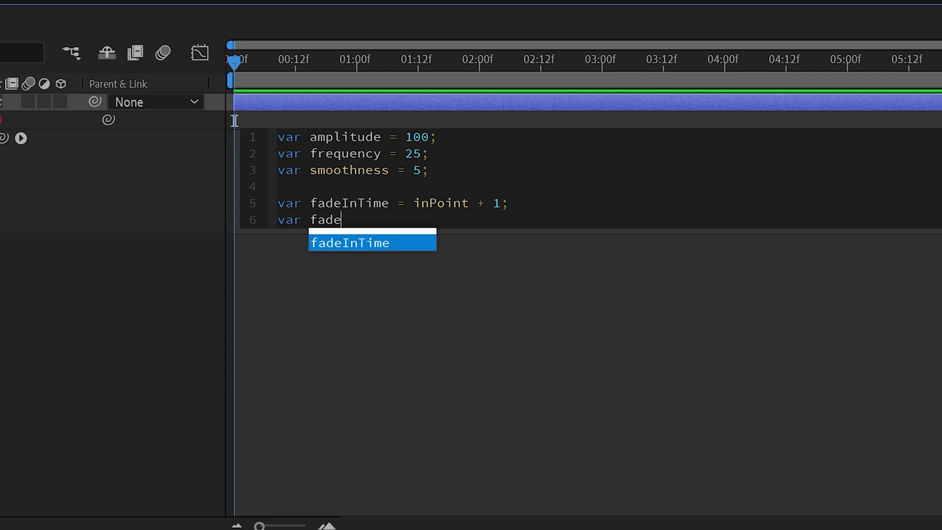
pyautogui.write('OutTime ')
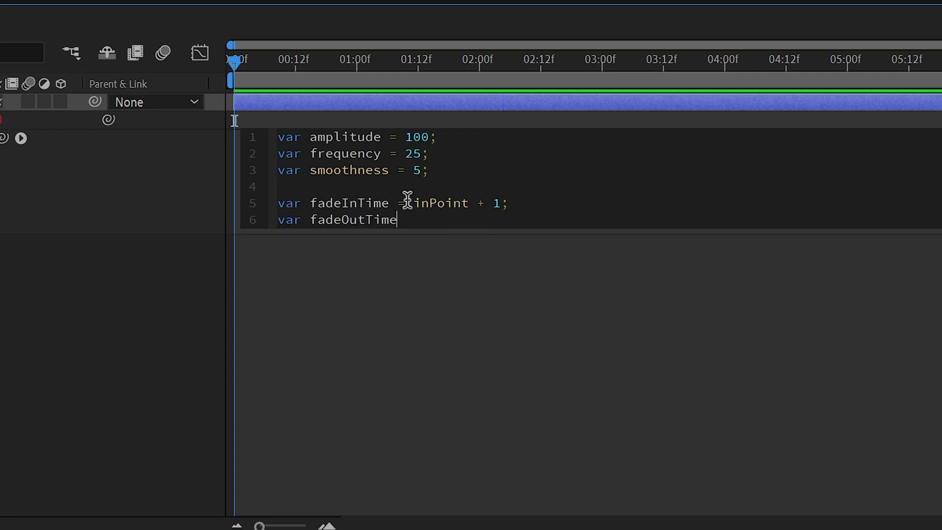
pyautogui.write('= ou')
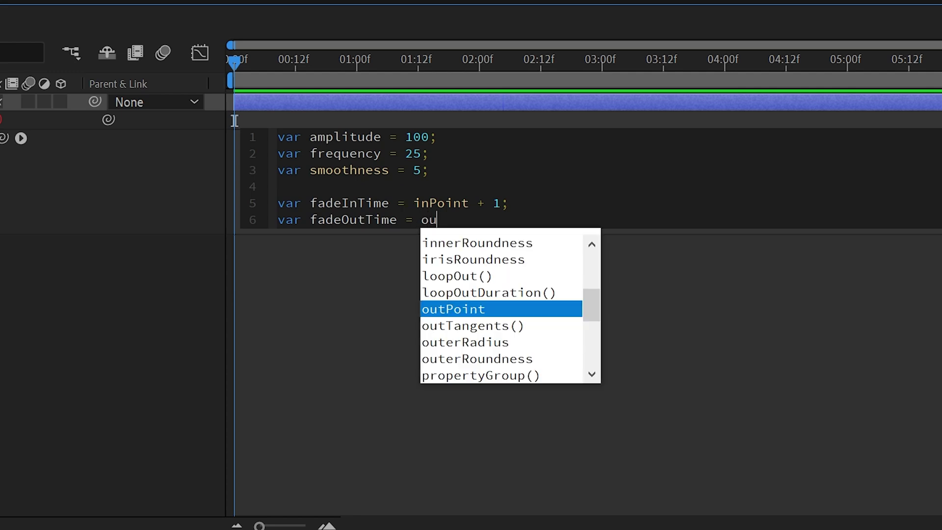
pyautogui.write('tPoint ')
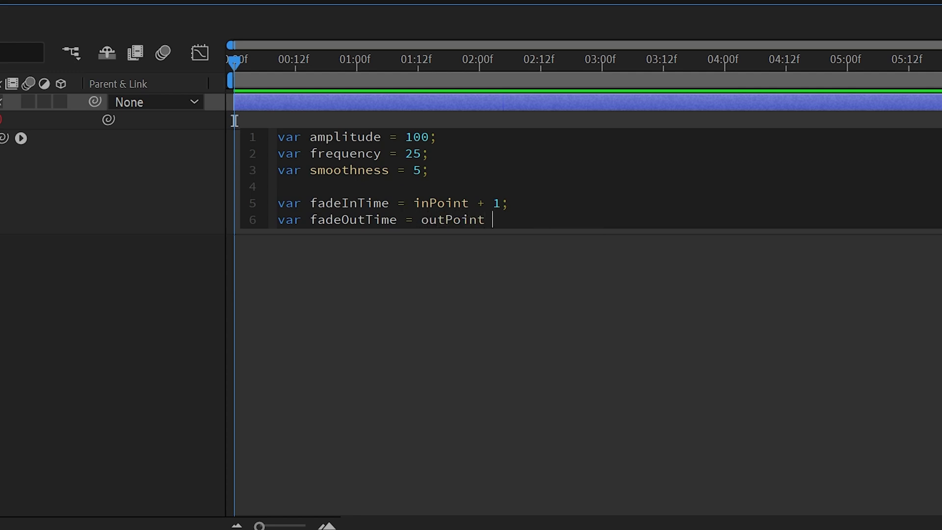
pyautogui.write('- 1;')
# Declare the fade variable on a new line as ease(time, inPoint, fadeInTime, 0, 1)
pyautogui.press('Return')
pyautogui.write('var fade')
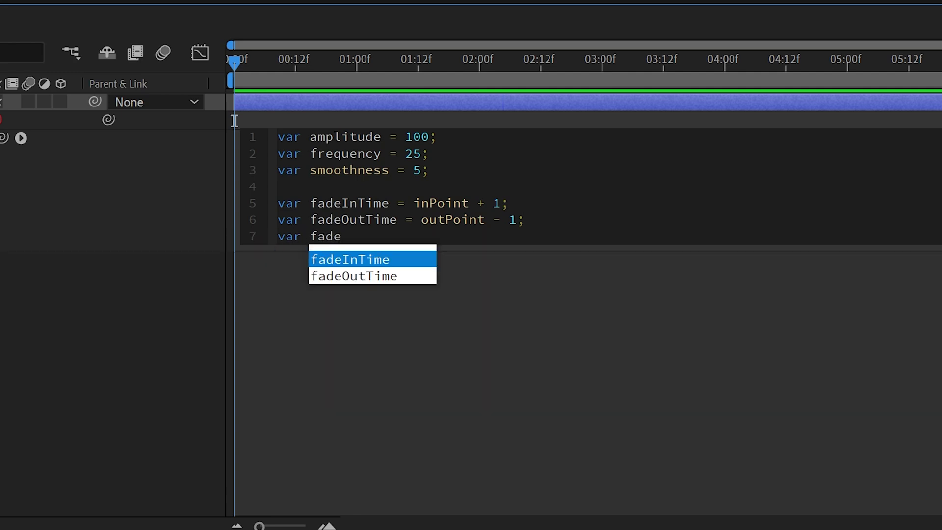
pyautogui.write(' = ease')
pyautogui.press('Return')
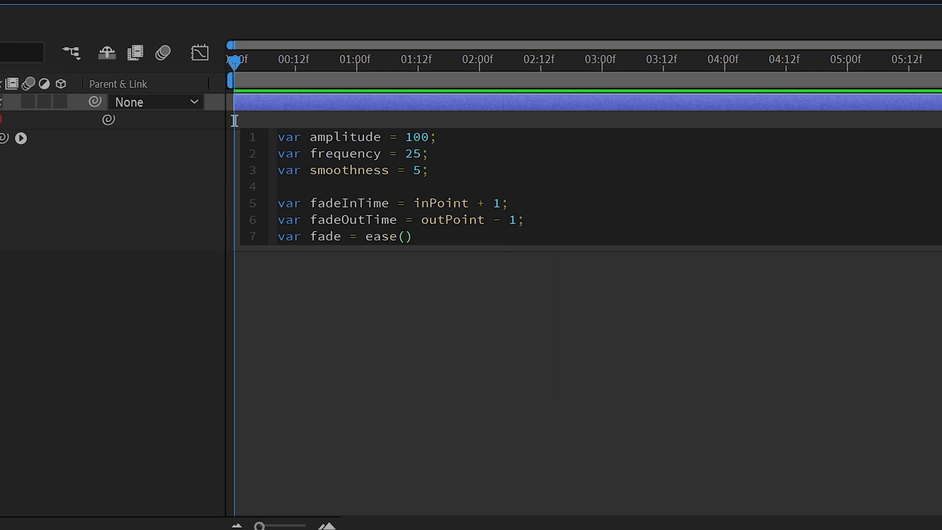
pyautogui.write('time, inP')
pyautogui.press('Return')
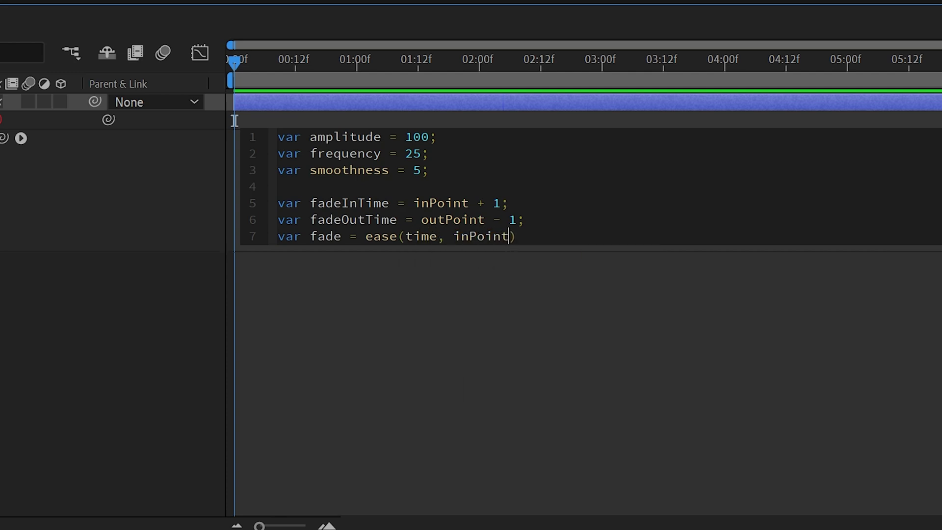
pyautogui.write(', face')
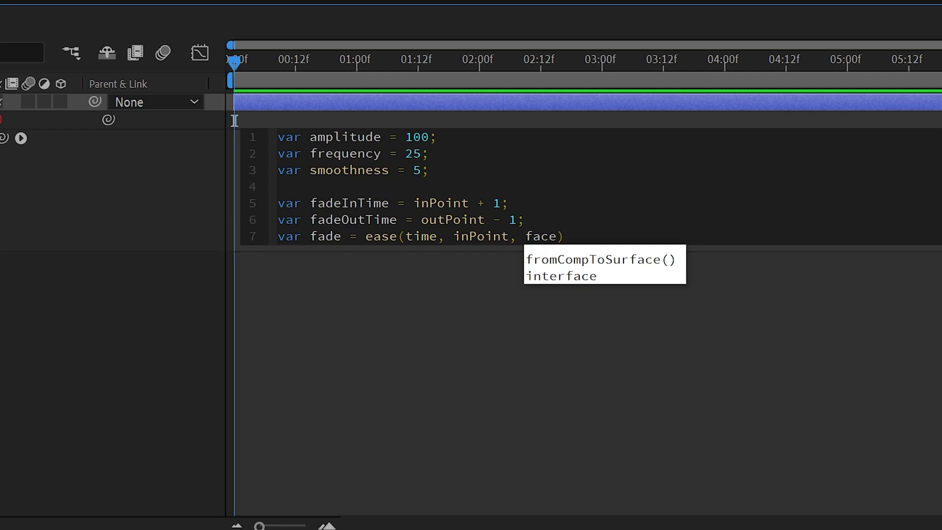
pyautogui.press('BackSpace')
pyautogui.press('BackSpace')
pyautogui.write('de')
pyautogui.press('Return')
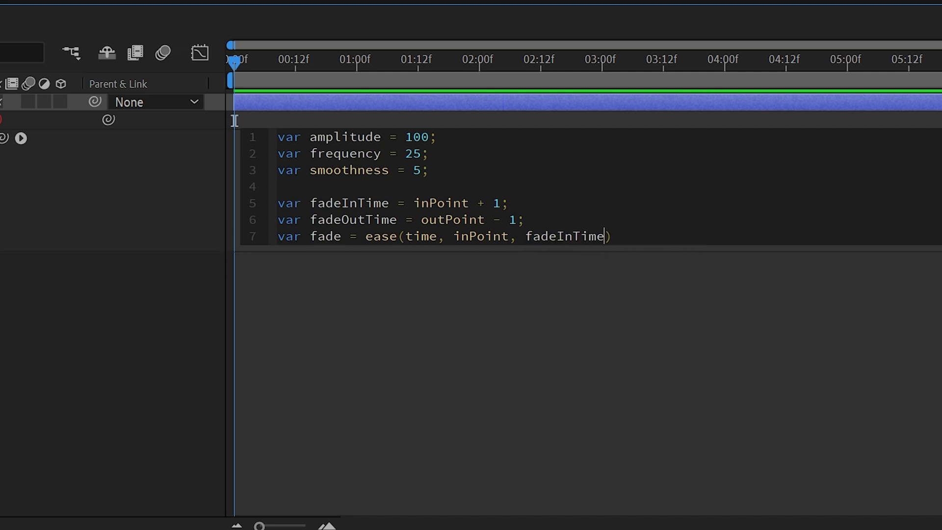
pyautogui.write(', o')
pyautogui.press('BackSpace')
pyautogui.write('0, 1')
# Multiply the fade variable's ease by (1 - ease(time, fadeOutTime, outPoint, 0, 1)) and end the line with a semicolon
pyautogui.press('End')
pyautogui.write('* (')
pyautogui.write('1 -')
pyautogui.write(' ease')
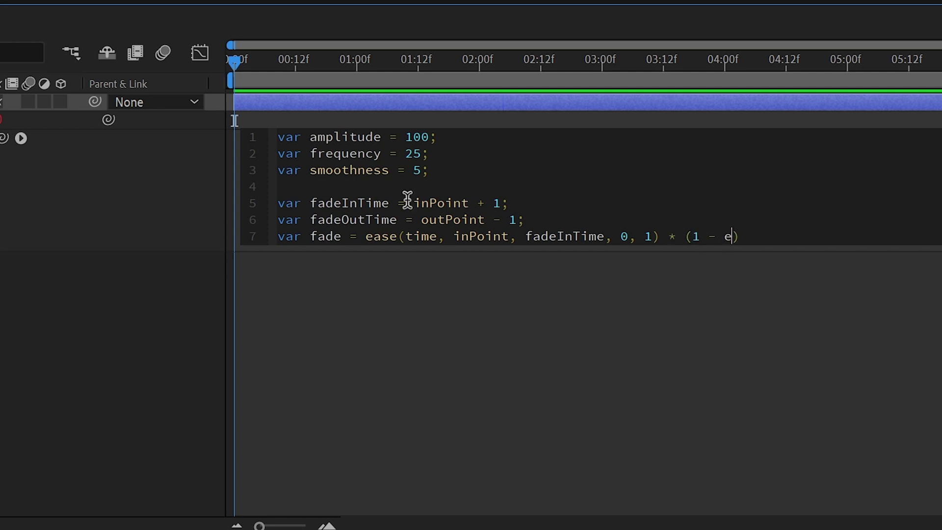
pyautogui.press('Return')
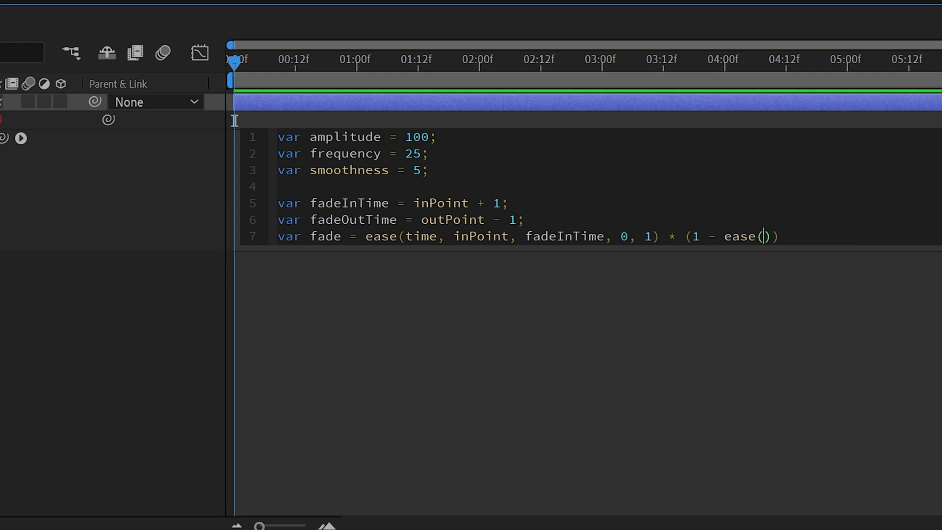
pyautogui.write('time, fade')
pyautogui.press('Down')
pyautogui.press('Down')
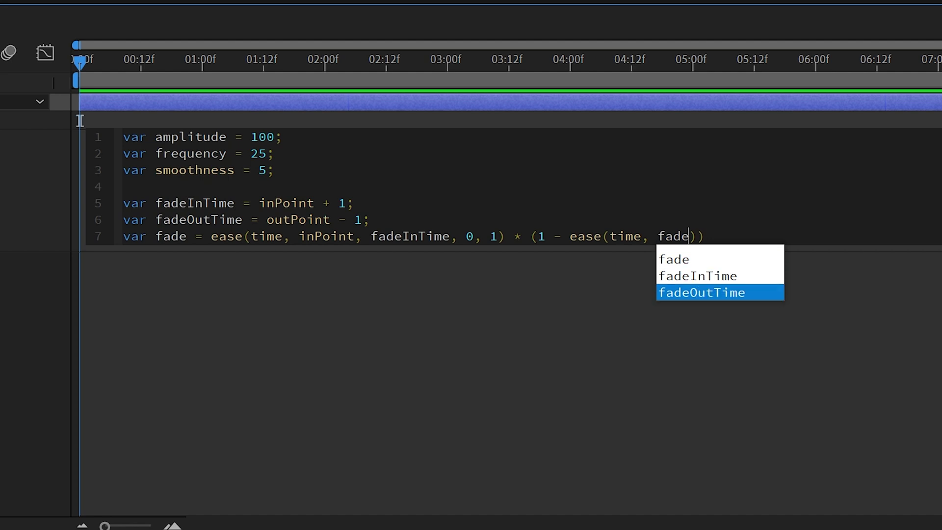
pyautogui.press('Return')
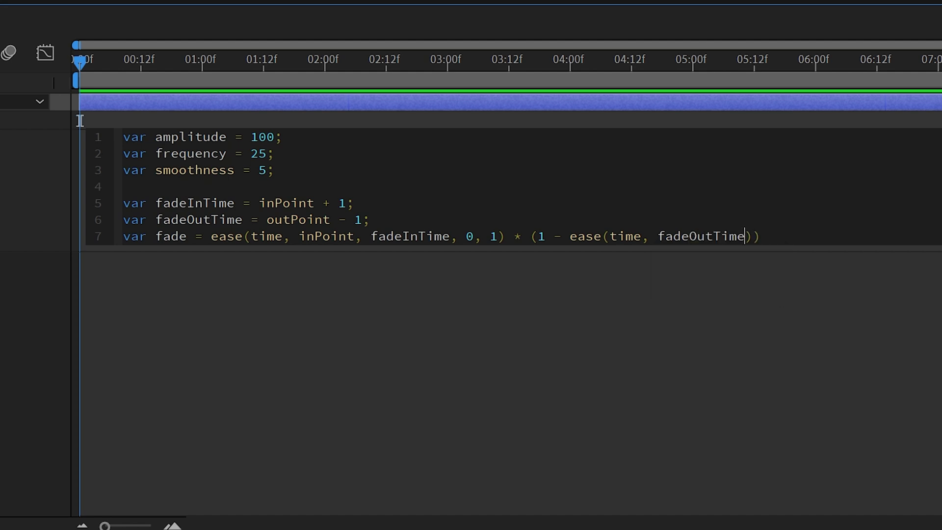
pyautogui.write(', out')
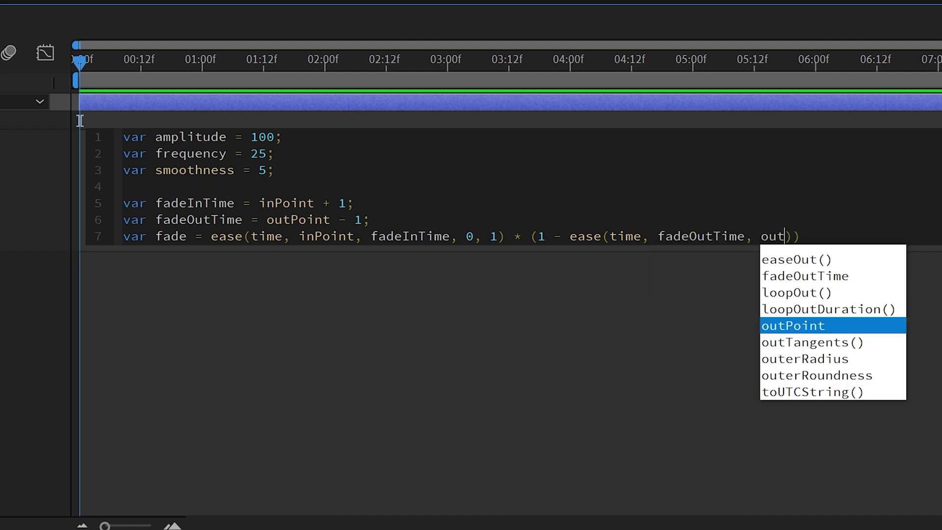
pyautogui.press('Return')
pyautogui.write(', ')
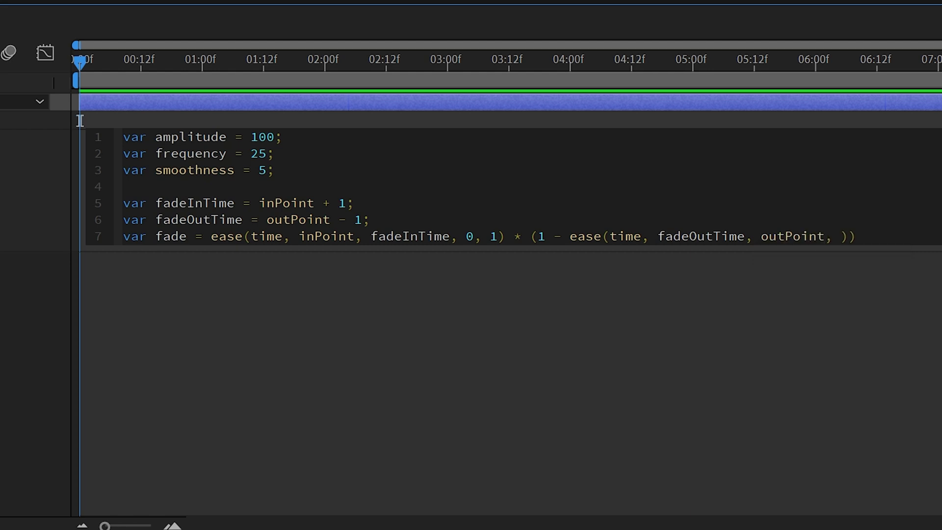
pyautogui.write('0, 1')
pyautogui.press('Right')
pyautogui.press('Right')
pyautogui.write(';')
# Leave a blank line in the Position expression and declare var x = position[0]
pyautogui.press('Return')
pyautogui.press('Return')
pyautogui.write('var')
pyautogui.press('Escape')
pyautogui.write('x')
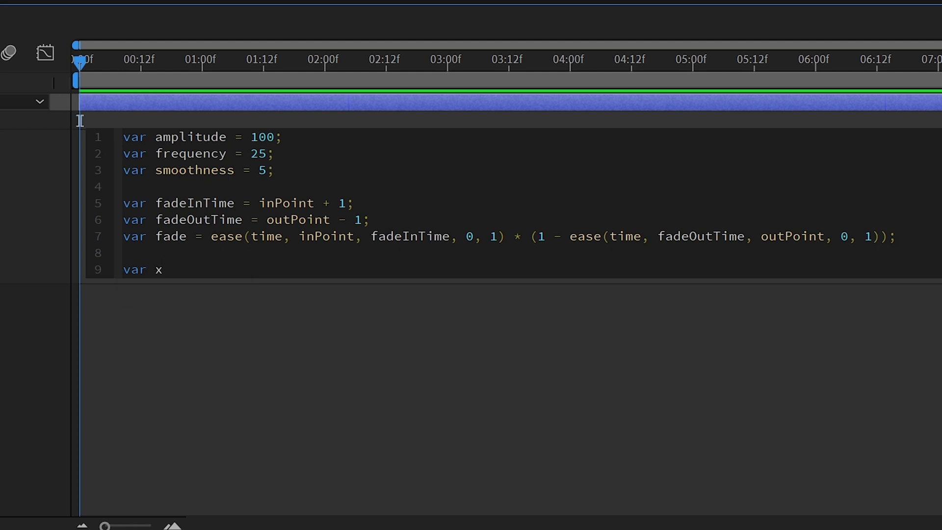
pyautogui.write(' = position')
pyautogui.press('Escape')
pyautogui.write('[0')
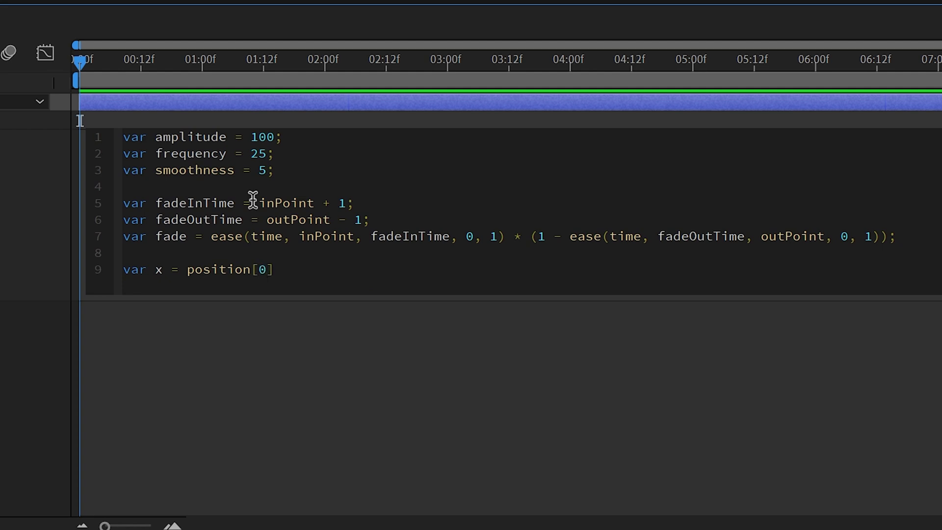
pyautogui.press('Right')
# Add noise(time*frequency/smoothness) to position[0] in the x variable's declaration
pyautogui.write('+ noise')
pyautogui.press('Return')
pyautogui.write('time')
pyautogui.write('*')
pyautogui.write('frequency/s')
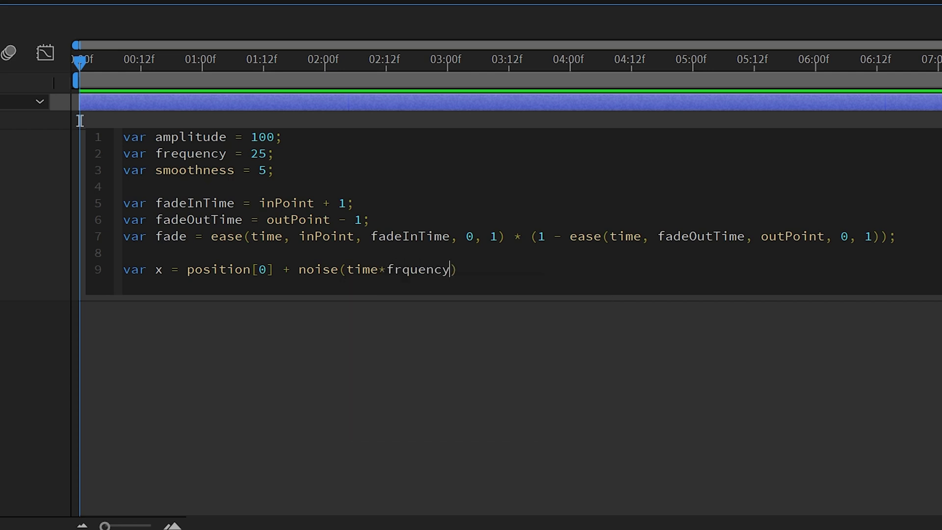
pyautogui.write('moothness')
pyautogui.press('Right')
# Multiply the x variable's noise term by amplitude*fade, end the line with a semicolon and start a new line
pyautogui.write('*ampl')
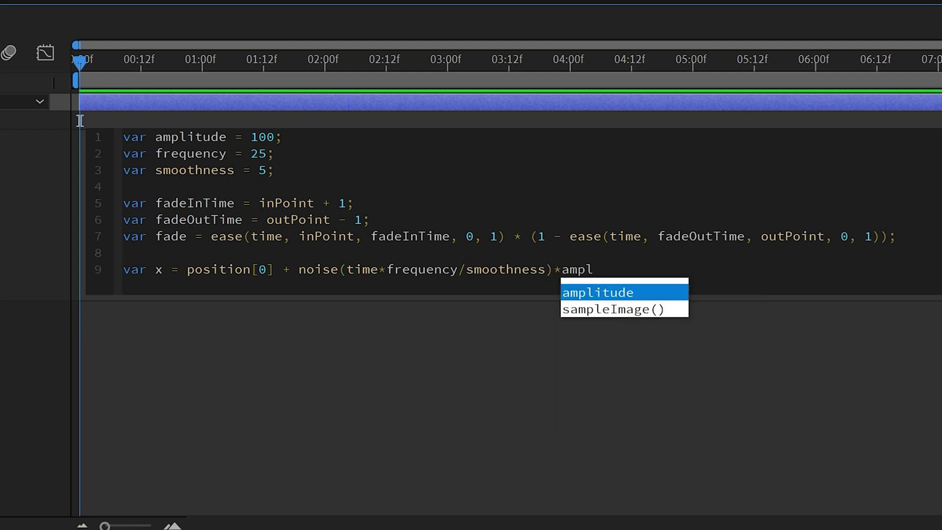
pyautogui.press('Return')
pyautogui.write('*fade')
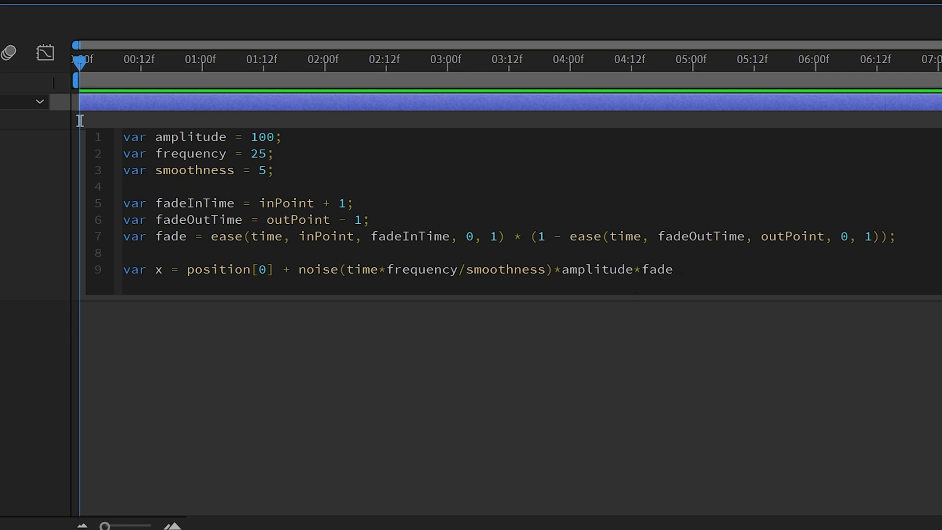
pyautogui.write(';')
pyautogui.press('Return')
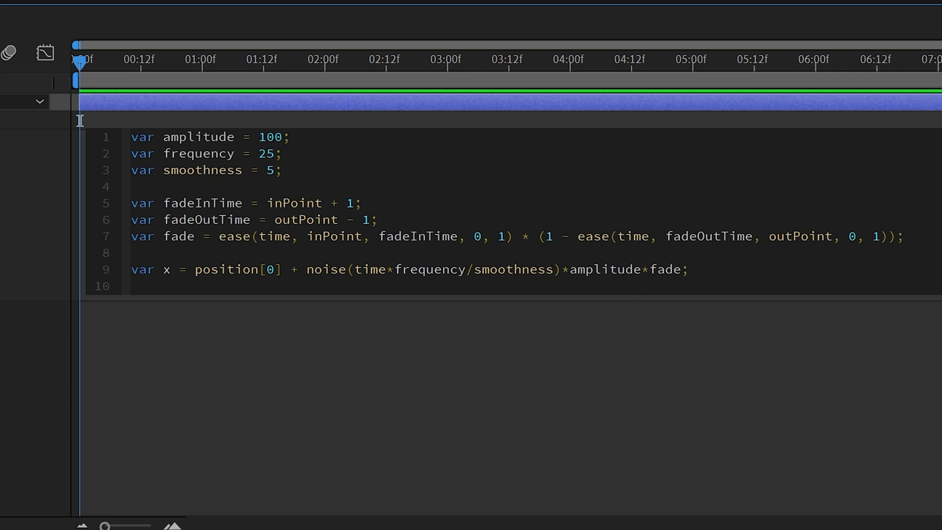
# Declare var y = position[1] on the line below the x variable
pyautogui.write('var')
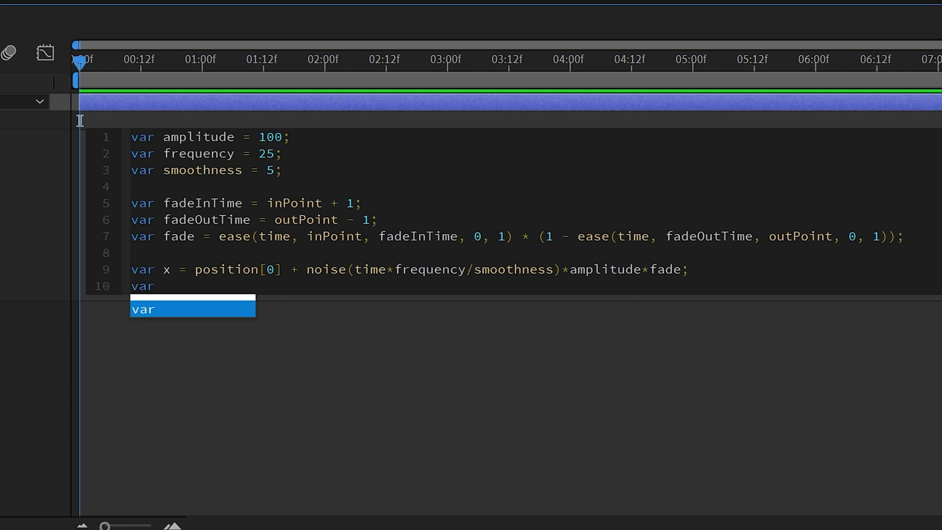
pyautogui.write(' y = ')
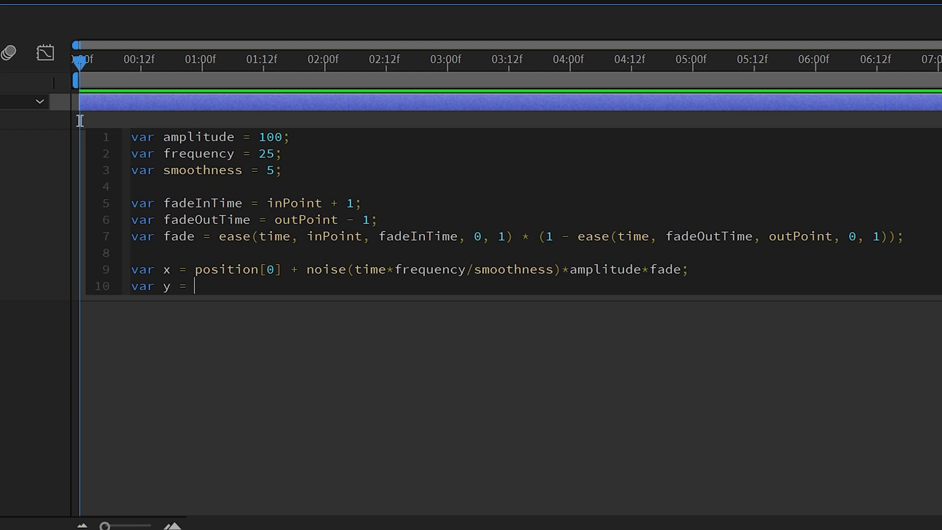
pyautogui.write('pos')
pyautogui.press('Return')
pyautogui.write('[1')
pyautogui.press('Right')
# Add a noise term containing (time*frequency + 1000) to position[1] in the y variable's declaration
pyautogui.write('+ noise')
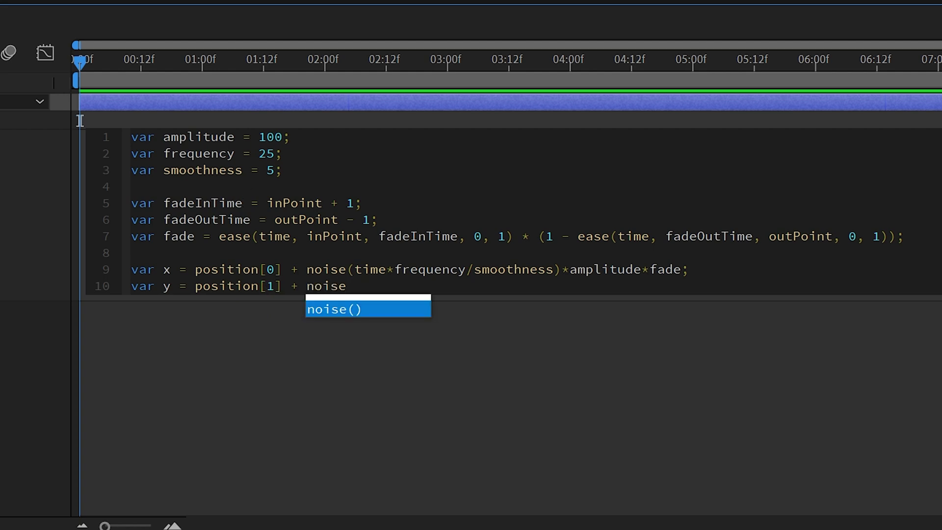
pyautogui.press('Return')
pyautogui.write('((')
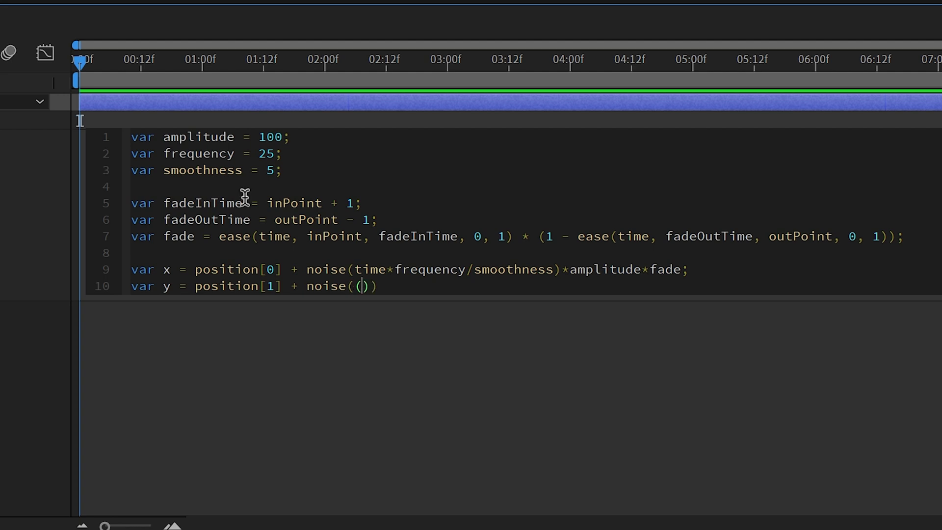
pyautogui.write('time')
pyautogui.press('Return')
pyautogui.write('*freq')
pyautogui.press('Return')
pyautogui.write('+ 1000')
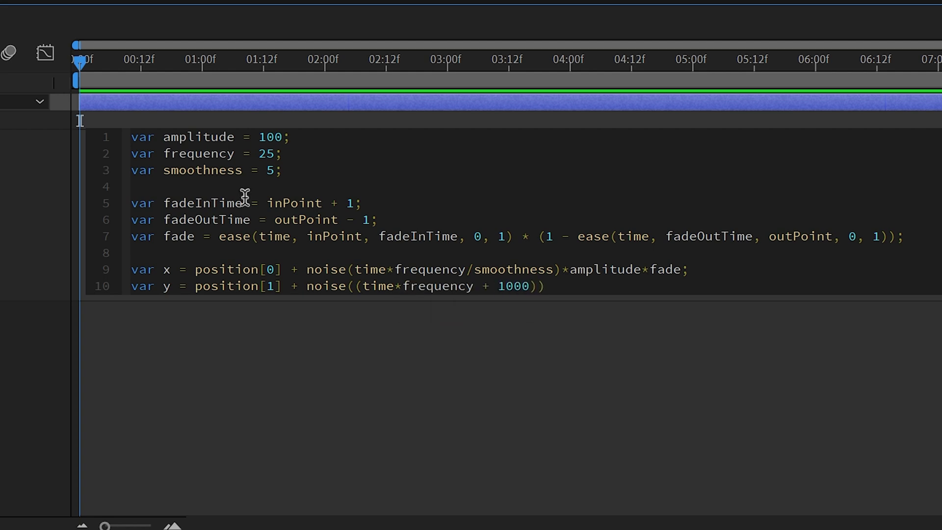
# Divide the y noise input by smoothness, multiply the noise by amplitude*fade and end the line with a semicolon
pyautogui.press('Right')
pyautogui.write('/smoot')
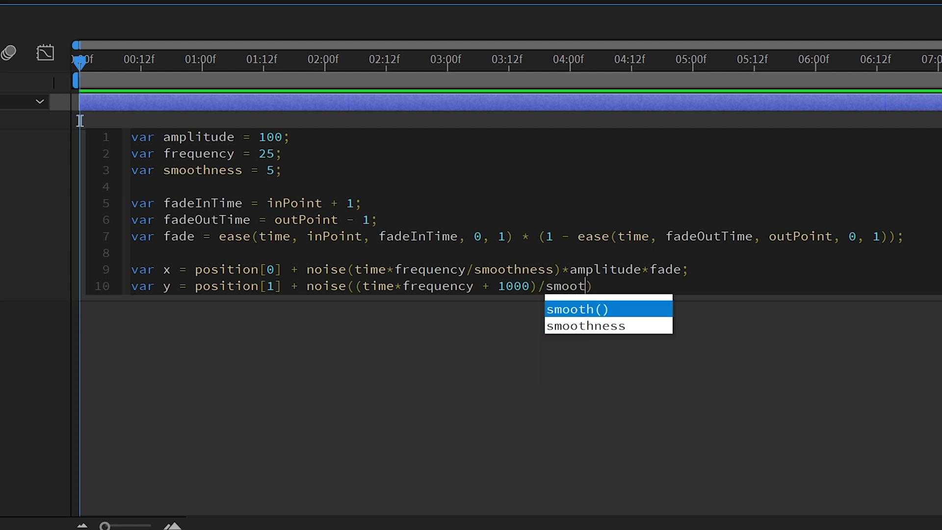
pyautogui.press('Down')
pyautogui.press('Return')
pyautogui.press('Right')
pyautogui.write('*')
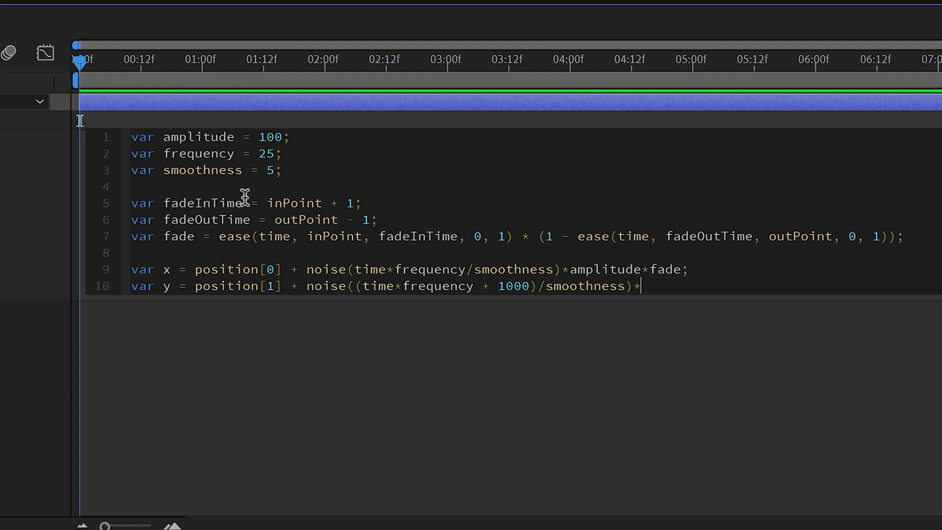
pyautogui.write('ampl')
pyautogui.press('Return')
pyautogui.write('*fade')
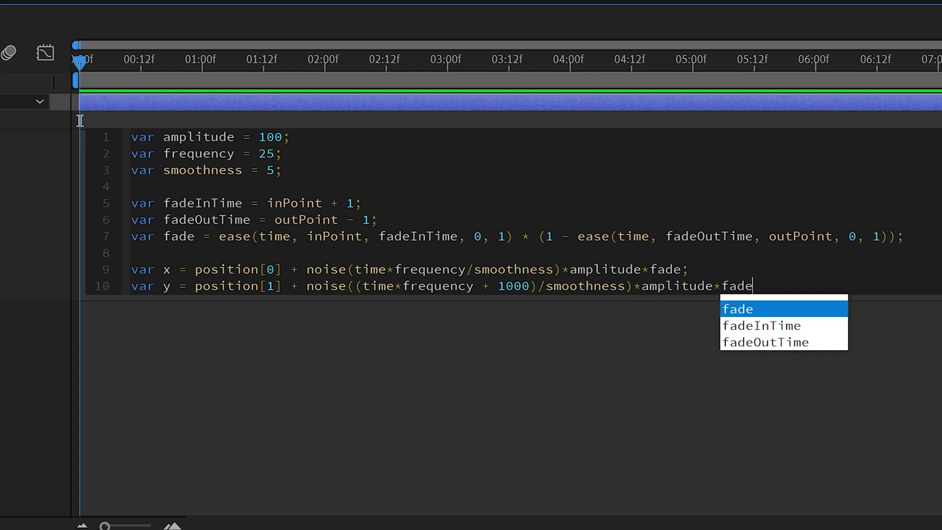
pyautogui.write(';')
# Leave a blank line, finish the Position expression with [x,y], apply it and preview the shake
pyautogui.press('Return')
pyautogui.press('Return')
pyautogui.write('[x,y')
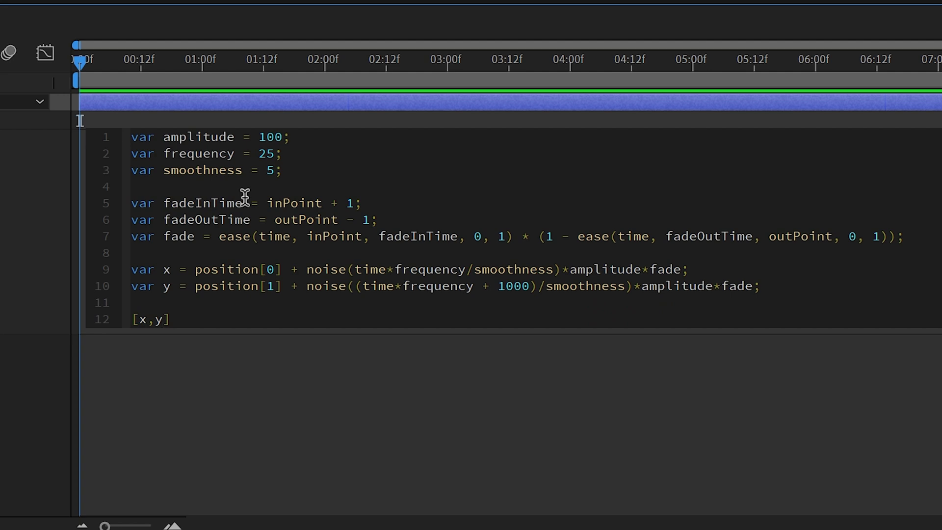
pyautogui.click(264, 395)
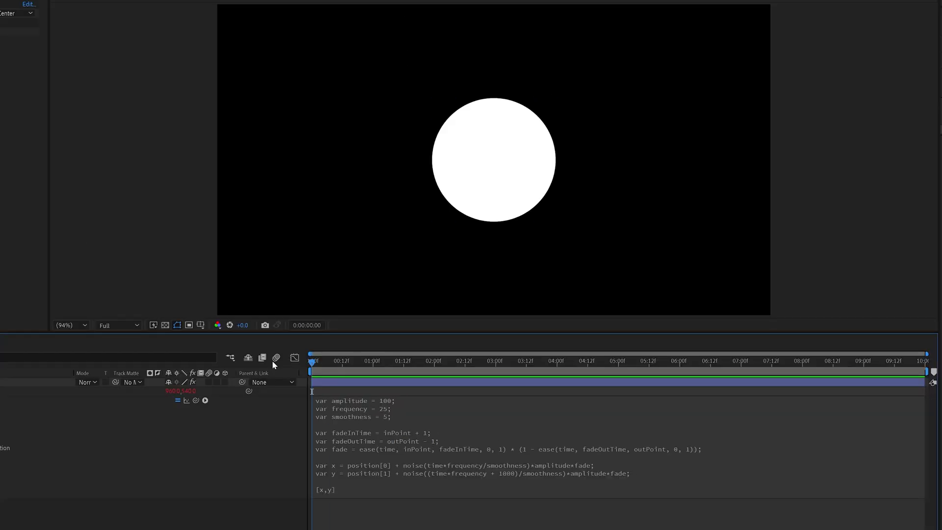
pyautogui.click(142, 69)
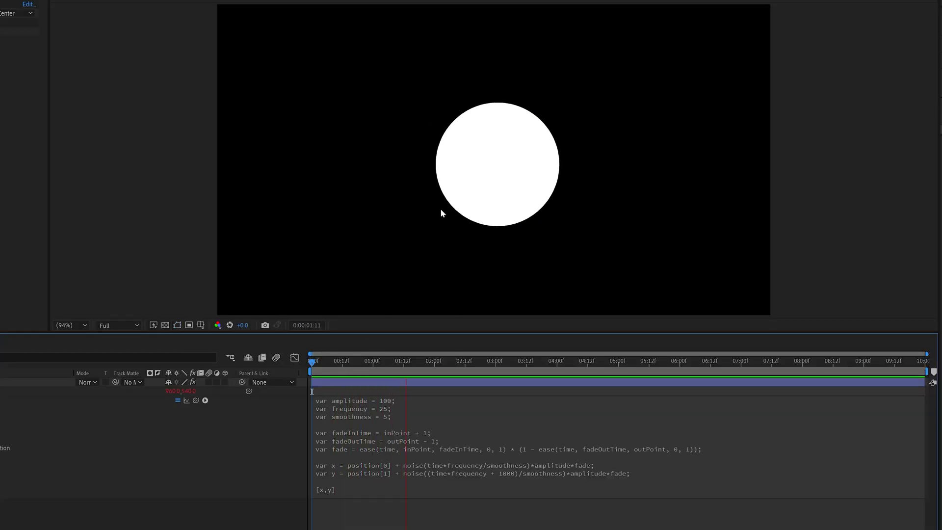
# Set the amplitude variable to 200 and preview the shake from the start of the composition
pyautogui.click(387, 401)
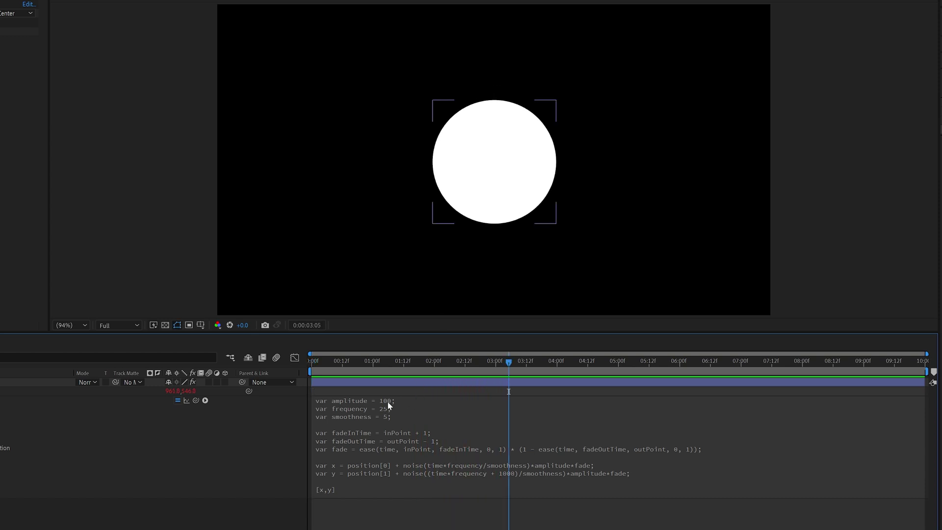
pyautogui.click(401, 400)
pyautogui.write('2')
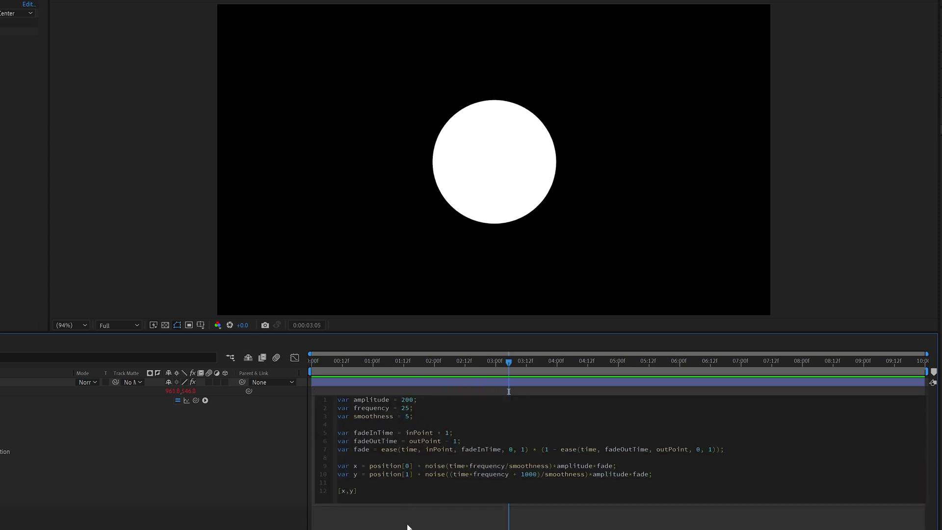
pyautogui.click(408, 524)
pyautogui.press('Home')
pyautogui.press('space')
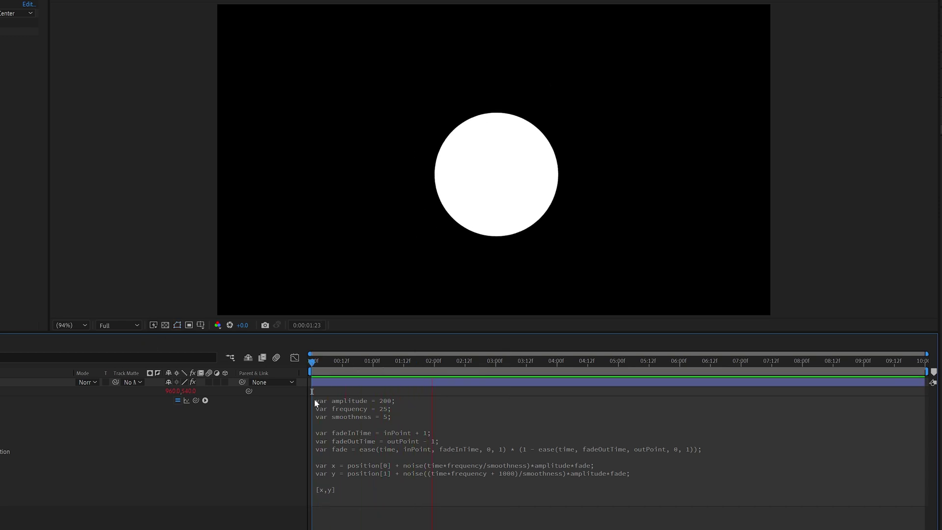
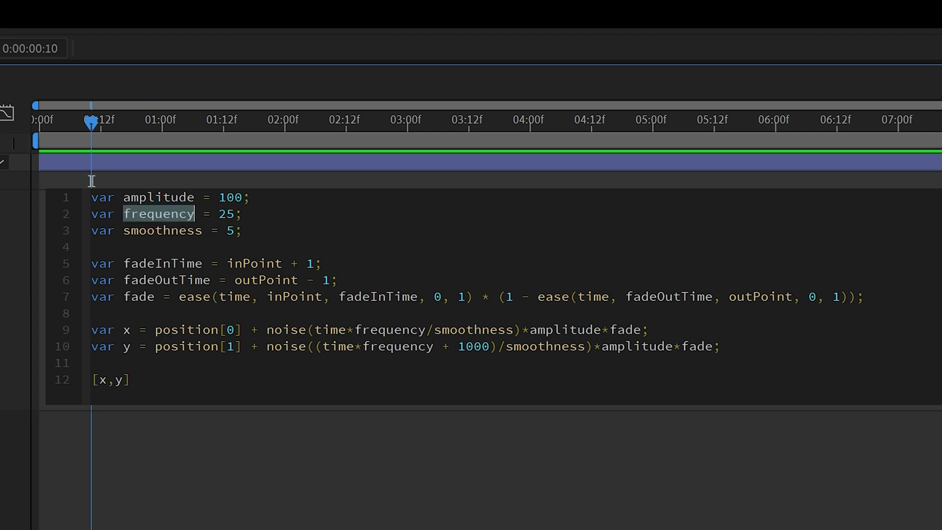
# Examine the frequency value and the smoothness declaration in the Position expression
pyautogui.click(226, 214)
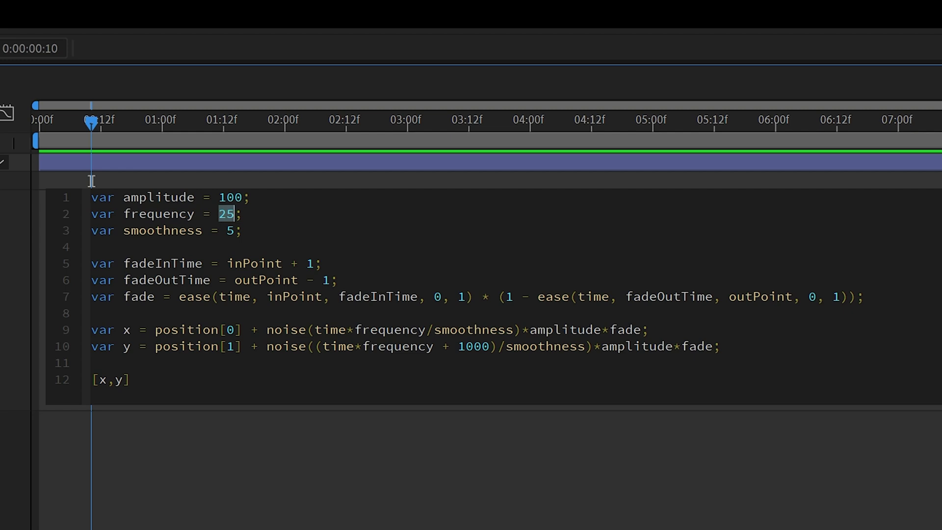
pyautogui.press('Down')
pyautogui.press('Home')
pyautogui.hotkey('ctrl', 'shift', 'Right')
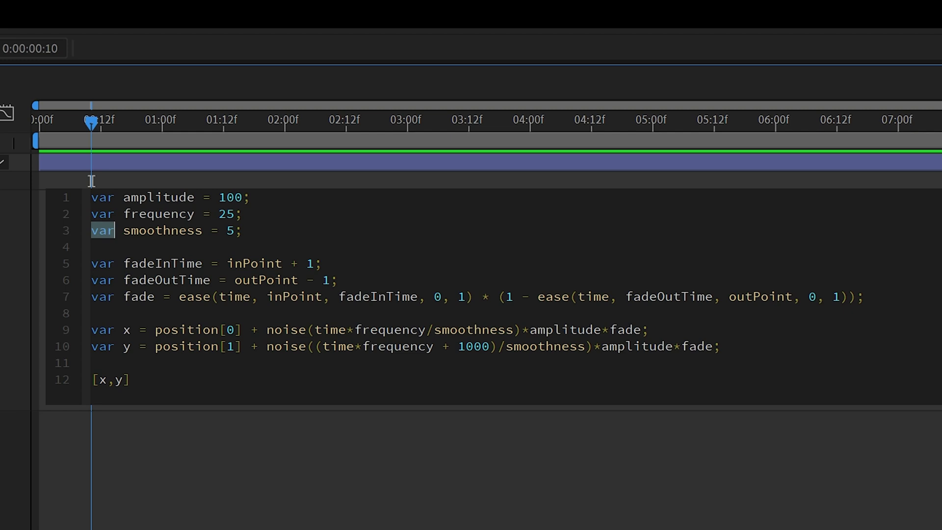
pyautogui.press('Right')
pyautogui.press('Right')
pyautogui.hotkey('ctrl', 'shift', 'Right')
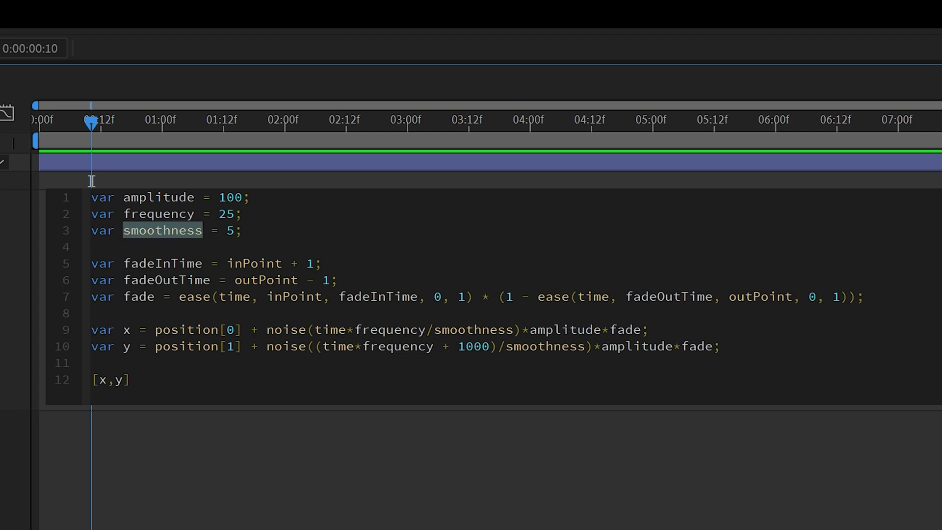
pyautogui.press('Right')
pyautogui.press('Right')
pyautogui.press('Right')
pyautogui.press('Right')
pyautogui.hotkey('ctrl', 'shift', 'Right')
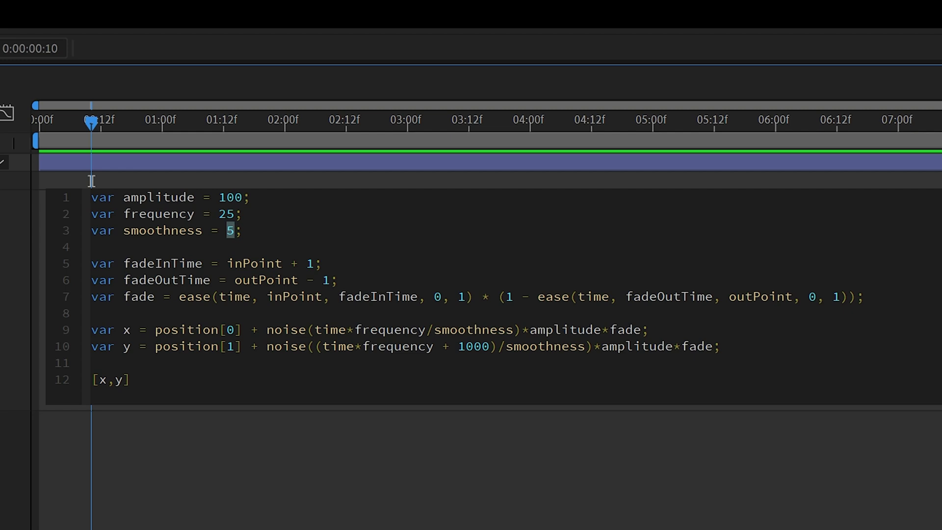
# Change the fadeInTime declaration to inPoint + 3
pyautogui.doubleClick(103, 264)
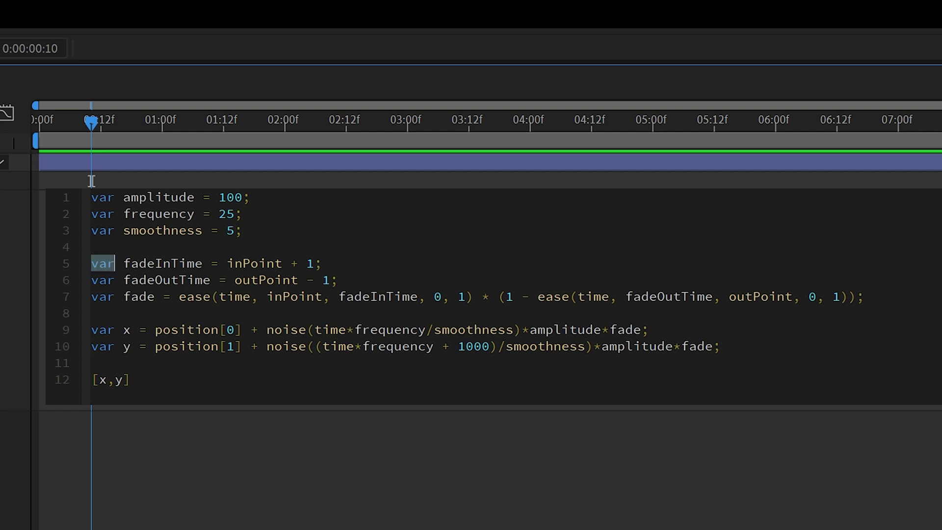
pyautogui.doubleClick(185, 265)
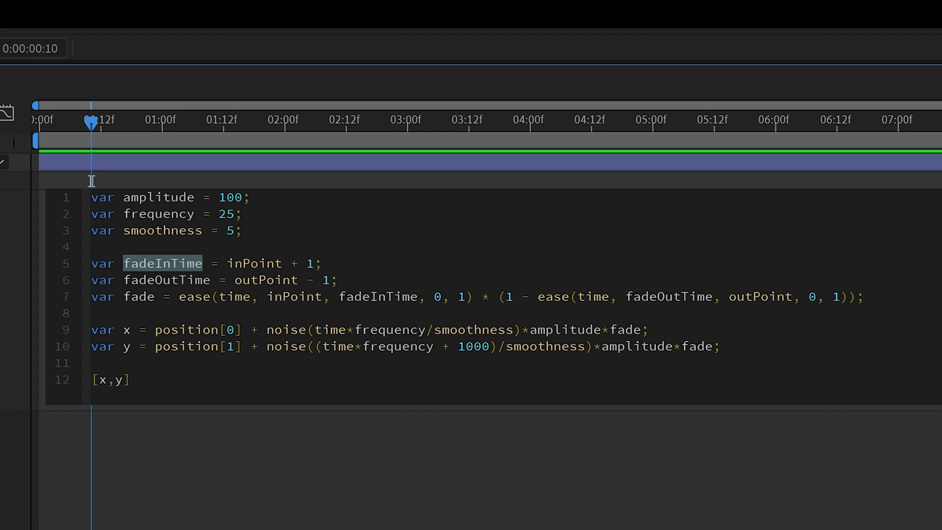
pyautogui.doubleClick(255, 265)
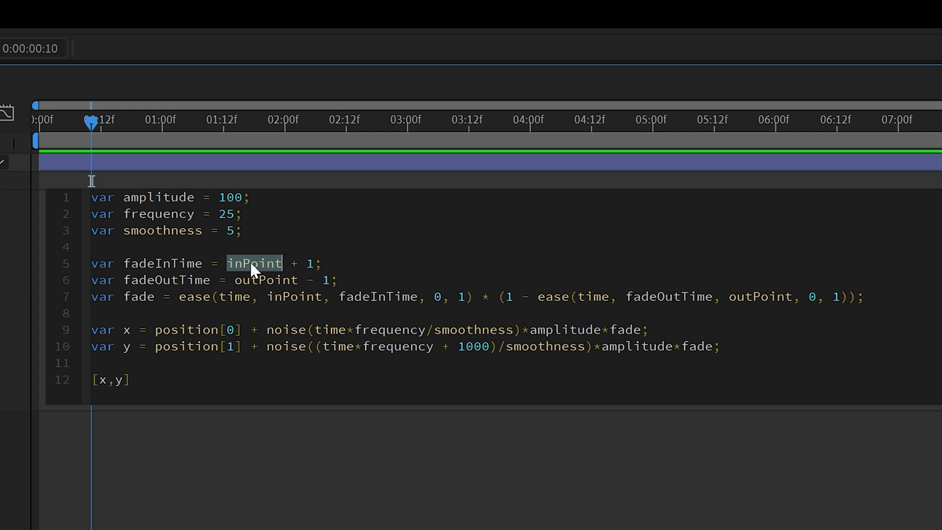
pyautogui.press('Right')
pyautogui.press('Right')
pyautogui.press('Right')
pyautogui.press('Right')
pyautogui.press('Right')
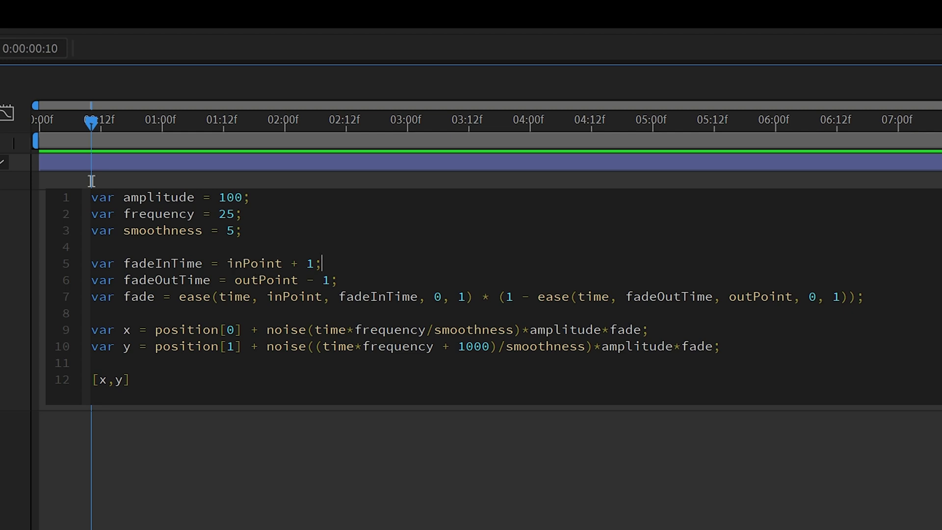
pyautogui.press('BackSpace')
pyautogui.write('3')
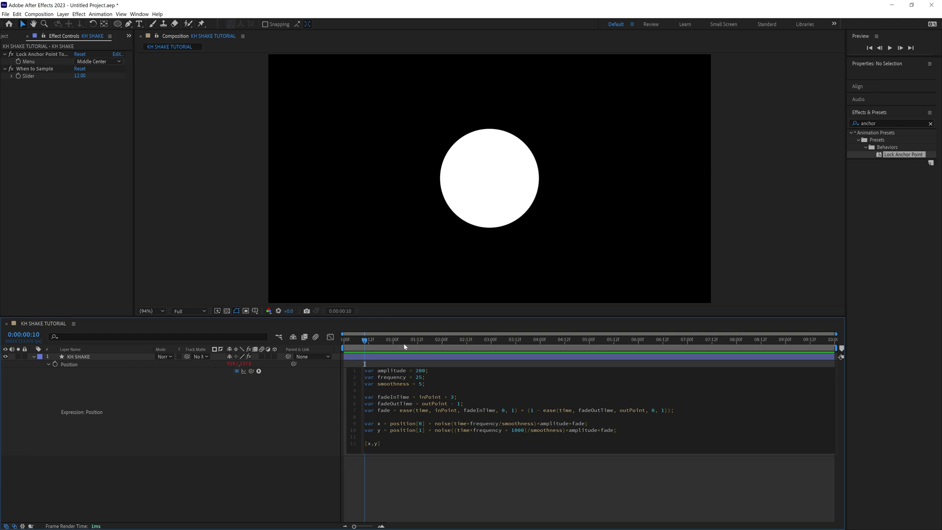
# Apply the edited expression and preview the fade-in from the start of the composition
pyautogui.click(385, 349)
pyautogui.press('Home')
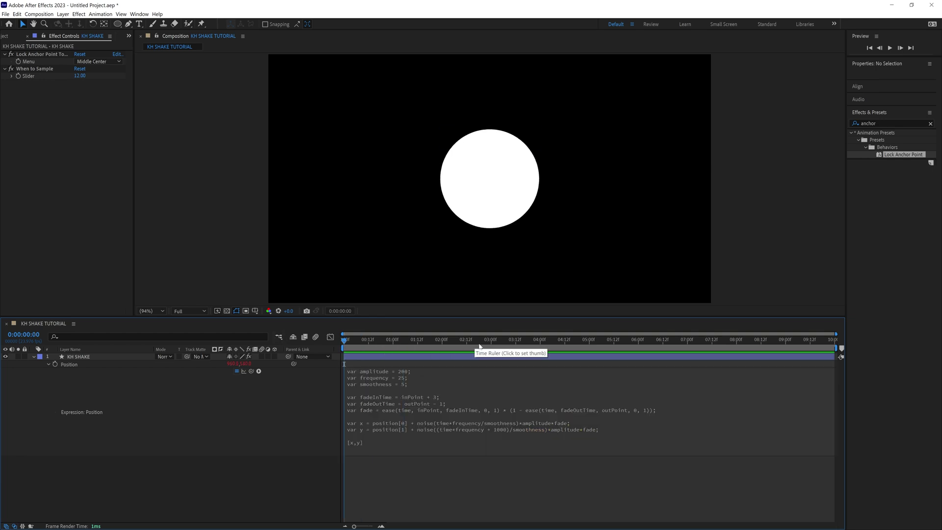
pyautogui.press('space')
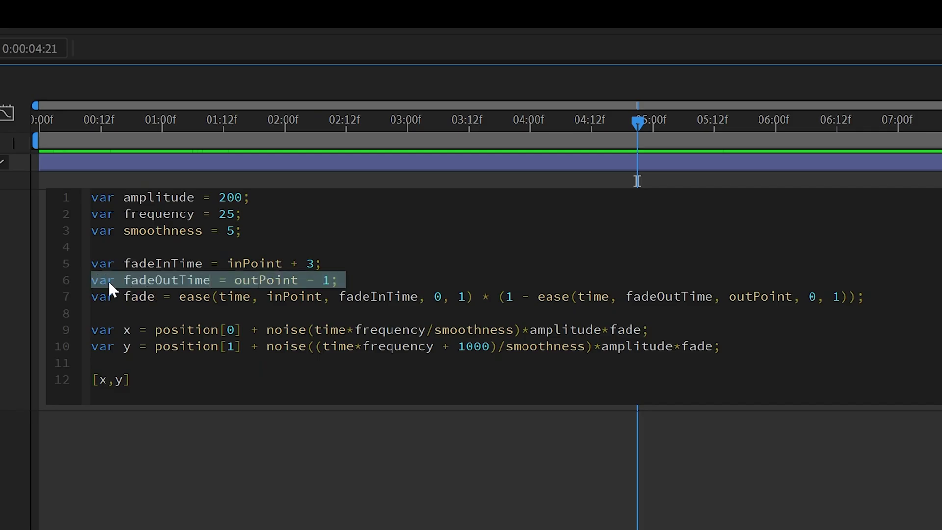
# Change the fadeOutTime declaration to outPoint - 3, apply the expression and preview the shake
pyautogui.click(107, 281)
pyautogui.doubleClick(102, 281)
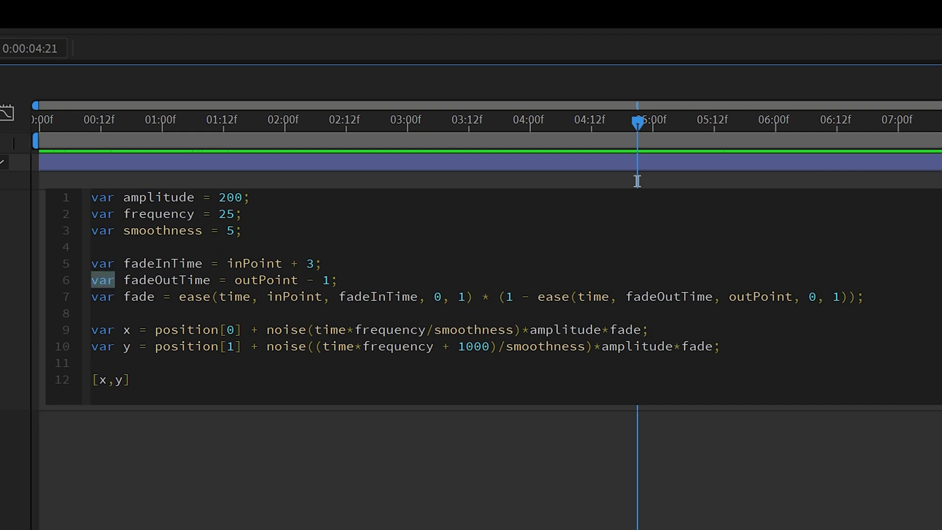
pyautogui.doubleClick(164, 280)
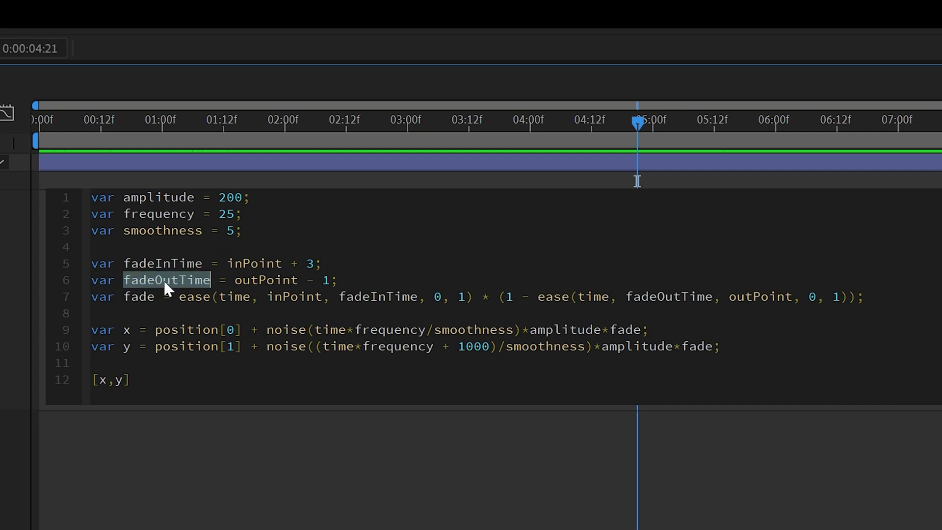
pyautogui.doubleClick(265, 281)
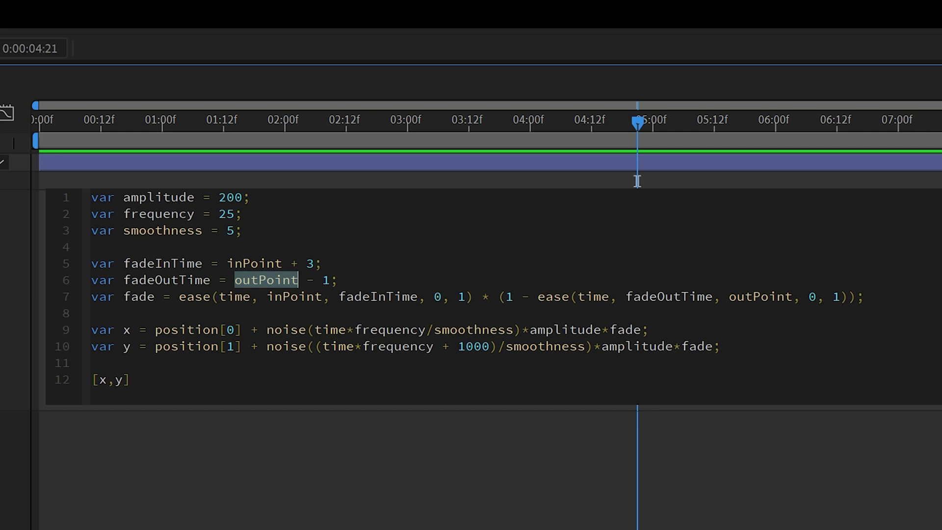
pyautogui.press('End')
pyautogui.press('Left')
pyautogui.press('BackSpace')
pyautogui.write('3')
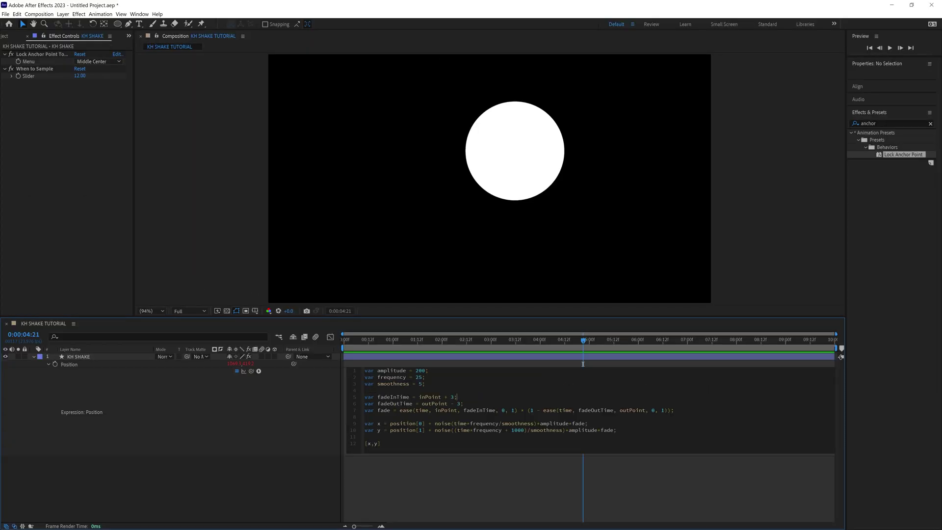
pyautogui.press('KP_Enter')
pyautogui.press('space')
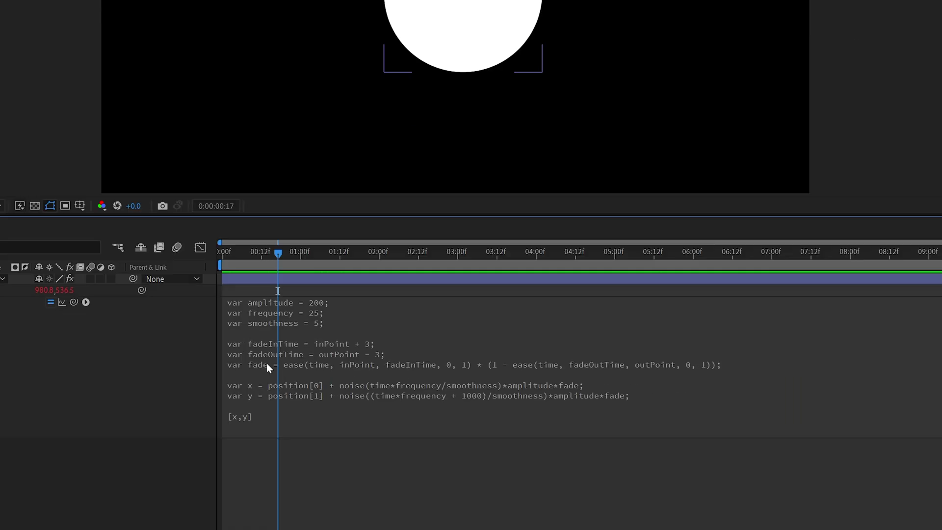
# Examine the fade declaration and its first ease function, including the inPoint, fadeInTime, 0 and 1 arguments
pyautogui.click(268, 366)
pyautogui.tripleClick(268, 366)
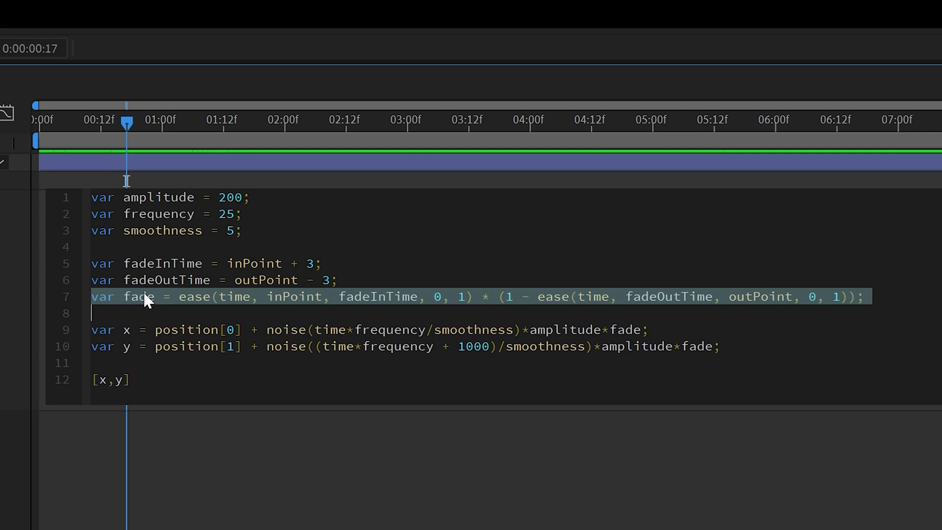
pyautogui.doubleClick(188, 292)
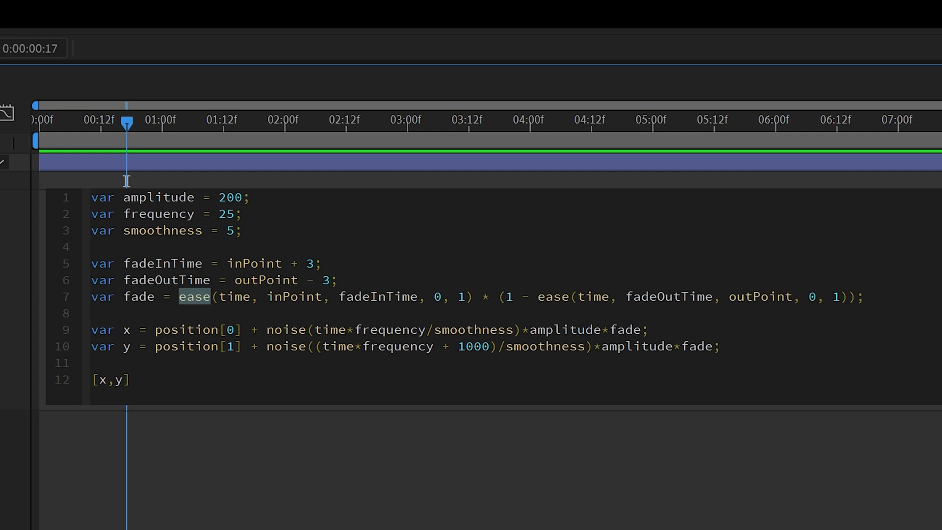
pyautogui.doubleClick(134, 297)
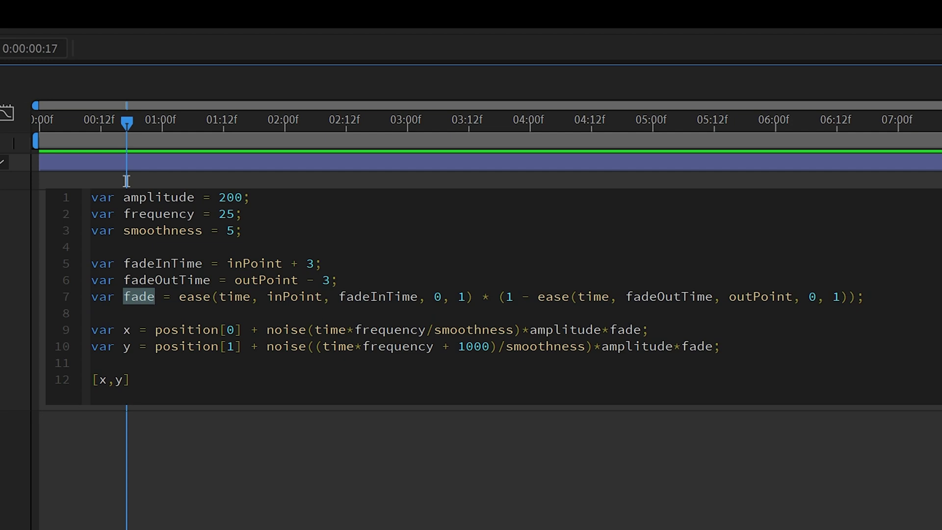
pyautogui.doubleClick(437, 297)
pyautogui.doubleClick(294, 297)
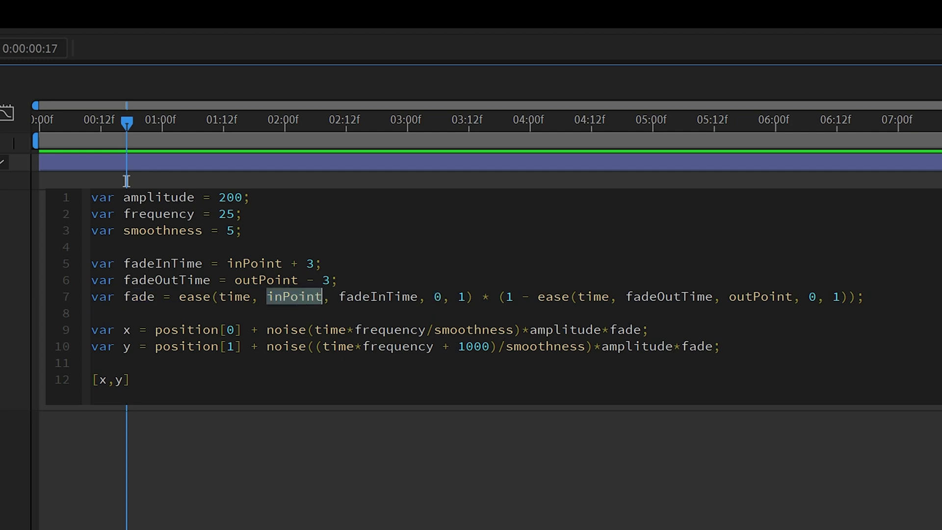
pyautogui.doubleClick(462, 297)
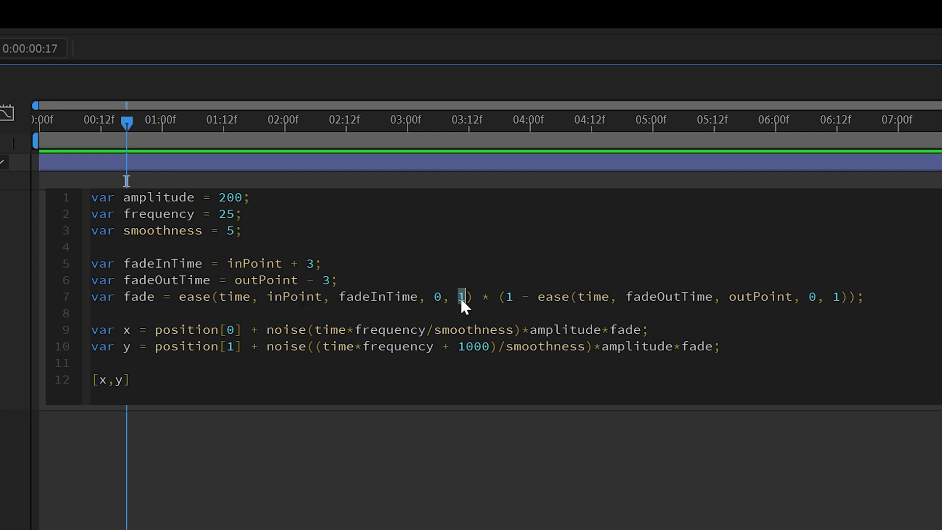
pyautogui.doubleClick(379, 297)
pyautogui.doubleClick(669, 297)
pyautogui.doubleClick(462, 297)
# Examine the second ease function's fadeOutTime, outPoint and 0 arguments, ending with the whole fade declaration selected
pyautogui.doubleClick(660, 297)
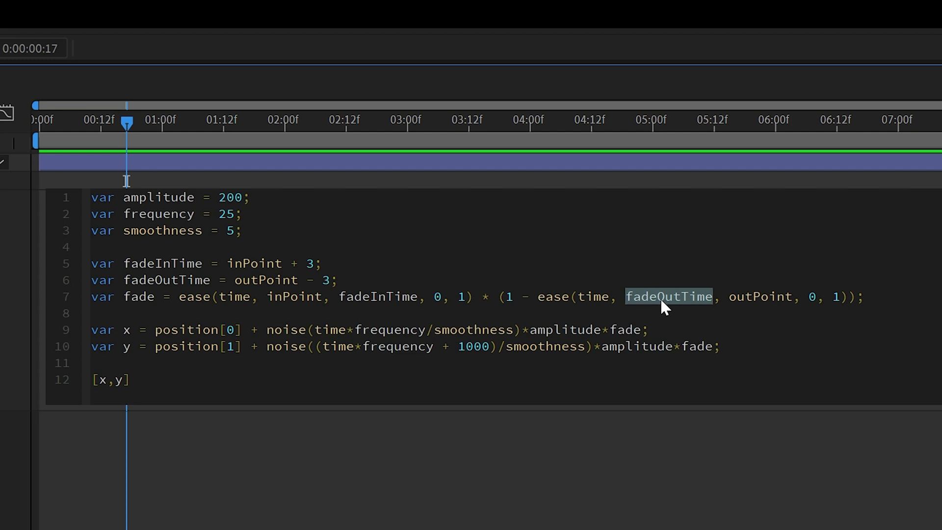
pyautogui.doubleClick(812, 297)
pyautogui.doubleClick(812, 297)
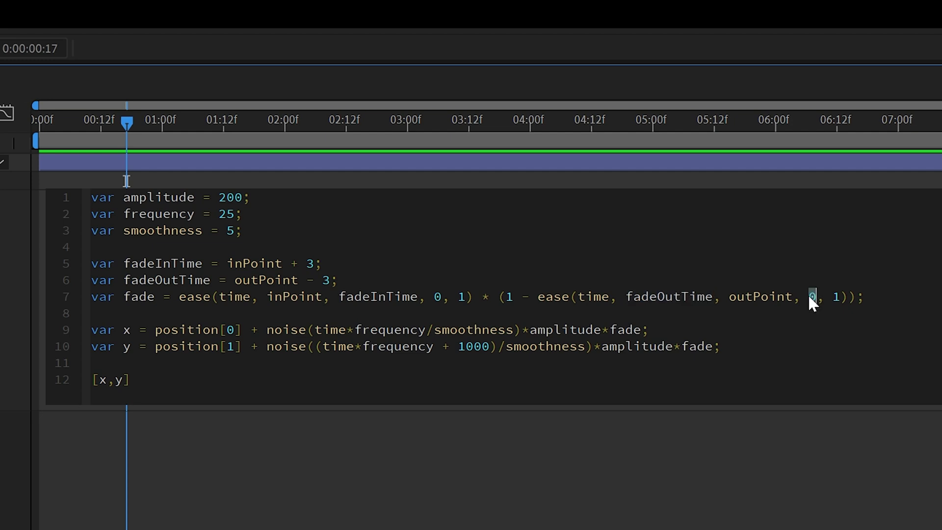
pyautogui.doubleClick(760, 297)
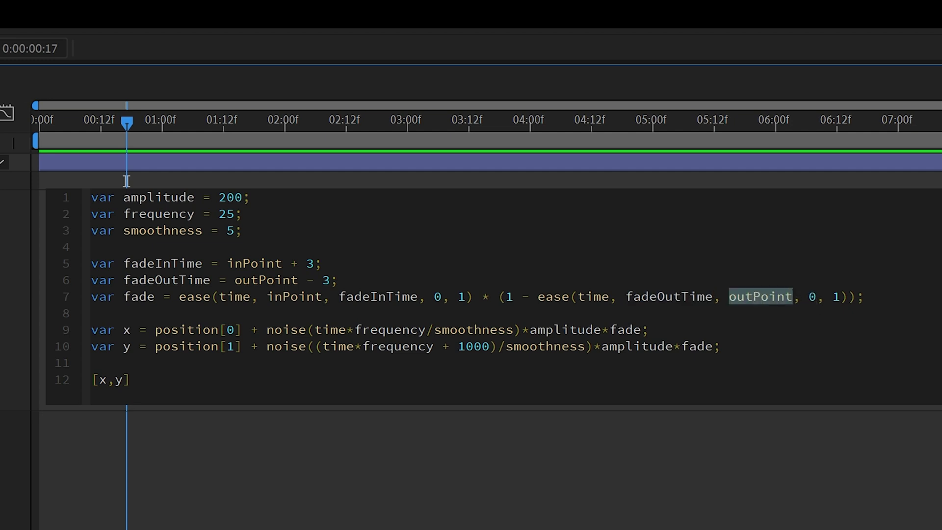
pyautogui.moveTo(864, 297); pyautogui.dragTo(107, 297)
pyautogui.hotkey('shift', 'Left')
pyautogui.hotkey('shift', 'Left')
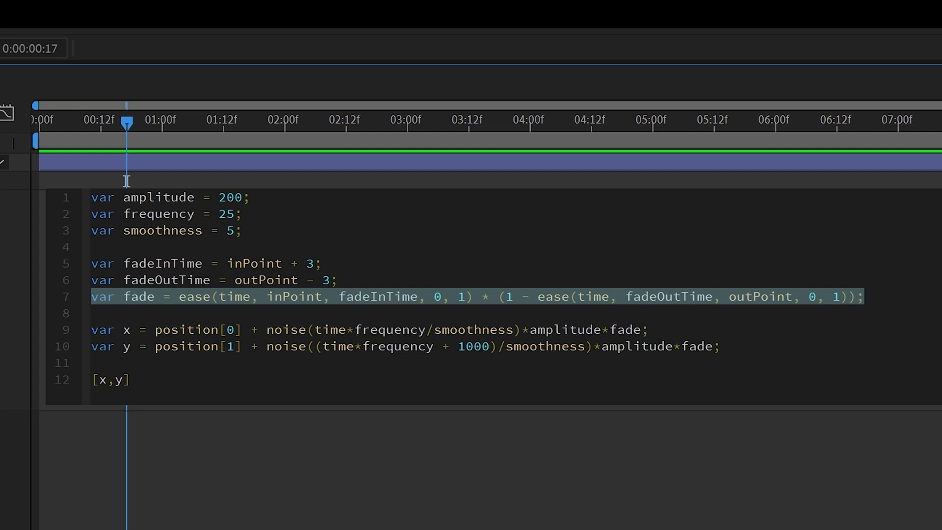
# Examine the x variable declaration and its position[0] term in the Position expression
pyautogui.doubleClick(102, 330)
pyautogui.click(122, 330)
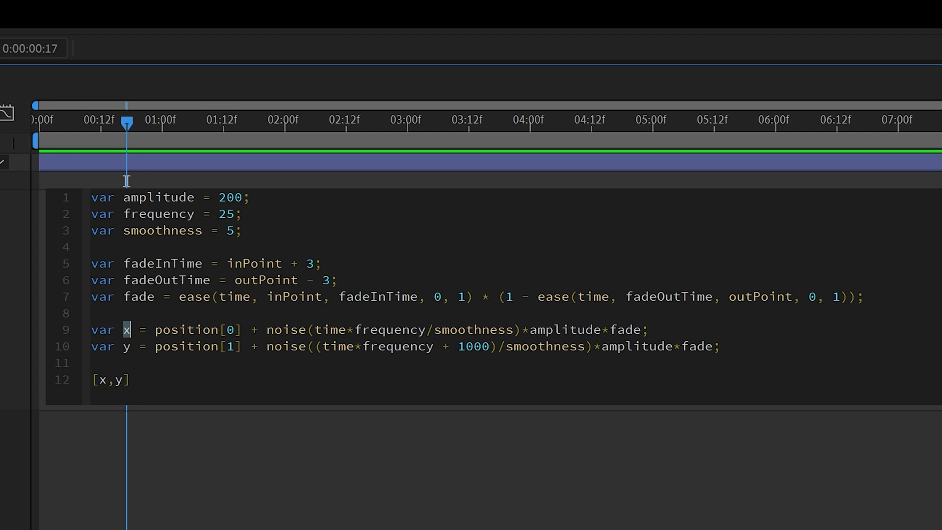
pyautogui.press('Right')
pyautogui.press('Right')
pyautogui.press('Right')
pyautogui.press('Right')
pyautogui.hotkey('shift', 'Right')
pyautogui.hotkey('shift', 'Right')
pyautogui.hotkey('shift', 'Right')
pyautogui.hotkey('shift', 'Right')
pyautogui.hotkey('shift', 'Right')
pyautogui.hotkey('shift', 'Right')
pyautogui.hotkey('shift', 'Right')
pyautogui.hotkey('shift', 'Right')
pyautogui.hotkey('shift', 'Right')
pyautogui.hotkey('shift', 'Right')
pyautogui.hotkey('shift', 'Right')
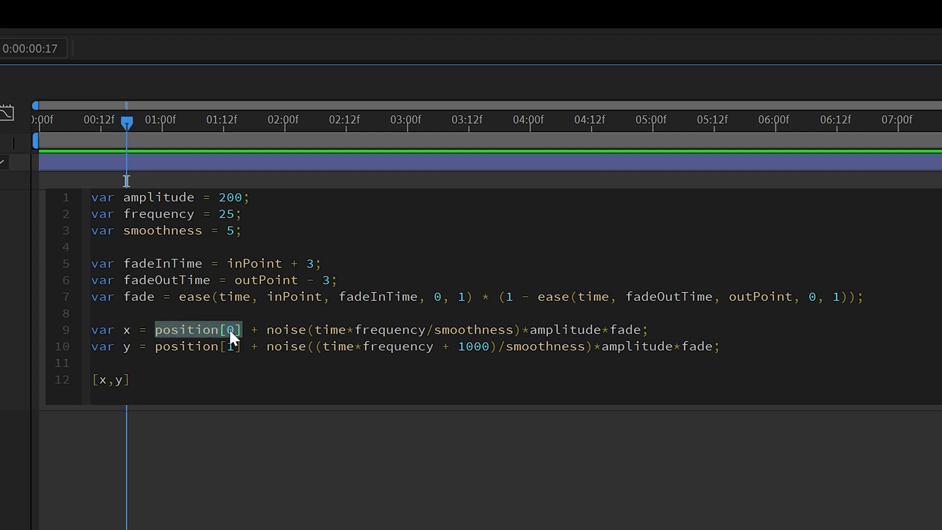
# Examine the x line's noise term piece by piece: time, frequency, smoothness, amplitude and fade
pyautogui.press('Right')
pyautogui.press('Right')
pyautogui.press('Right')
pyautogui.press('Right')
pyautogui.hotkey('shift', 'End')
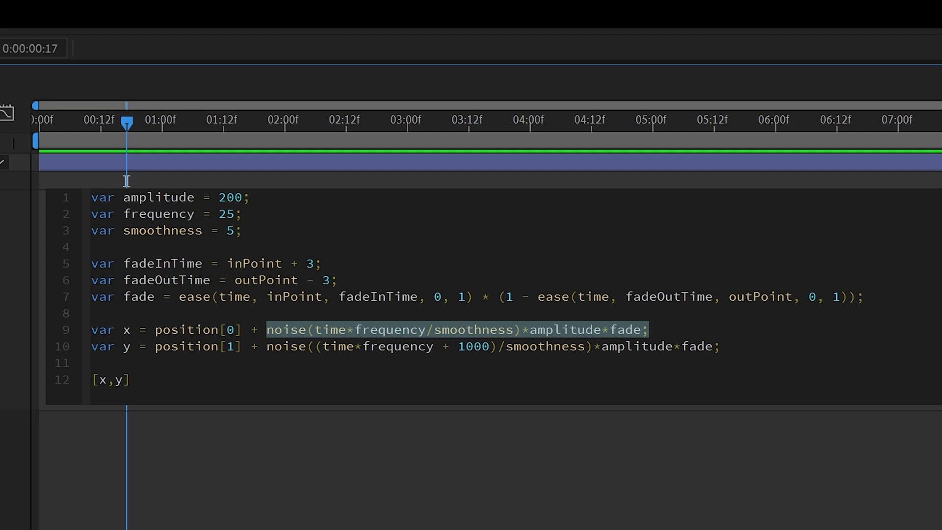
pyautogui.press('Left')
pyautogui.press('Right')
pyautogui.press('Right')
pyautogui.press('Right')
pyautogui.press('Right')
pyautogui.press('Right')
pyautogui.press('Right')
pyautogui.hotkey('ctrl', 'shift', 'Right')
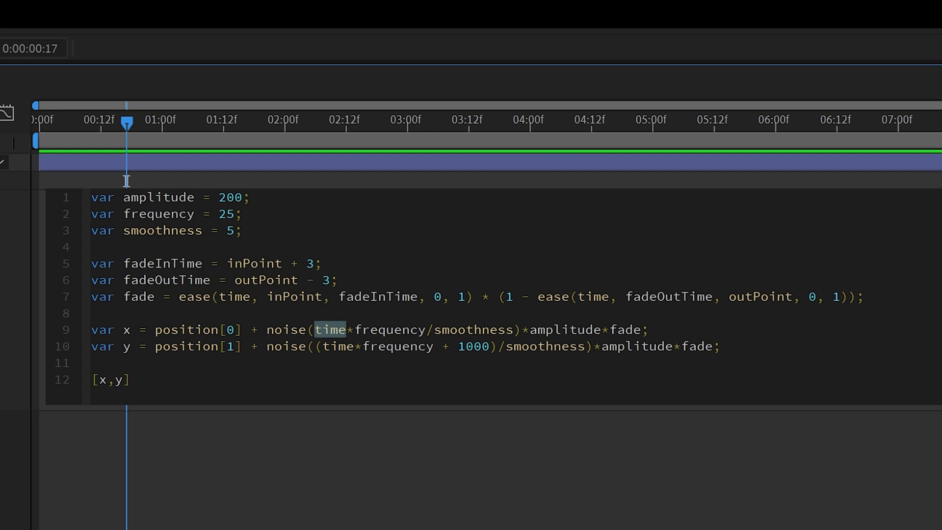
pyautogui.press('Right')
pyautogui.press('Right')
pyautogui.hotkey('ctrl', 'shift', 'Right')
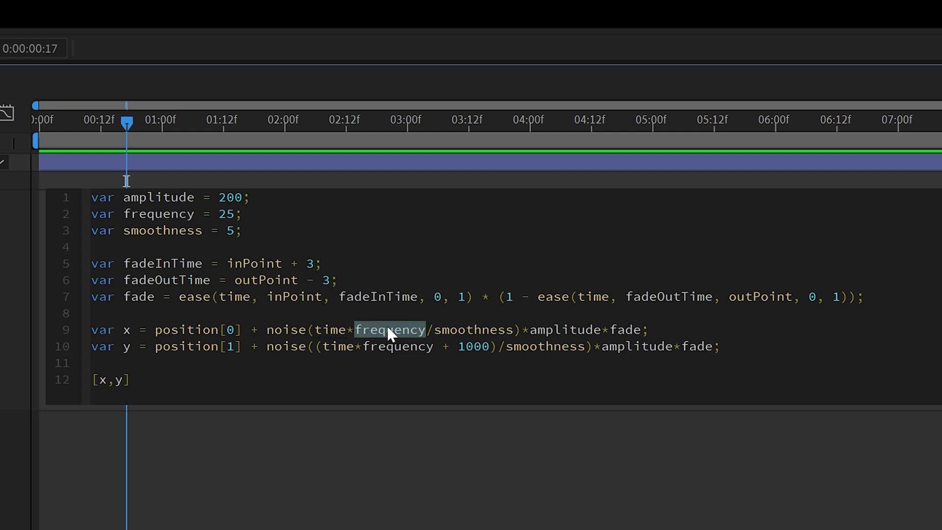
pyautogui.press('Right')
pyautogui.press('Right')
pyautogui.hotkey('ctrl', 'shift', 'Right')
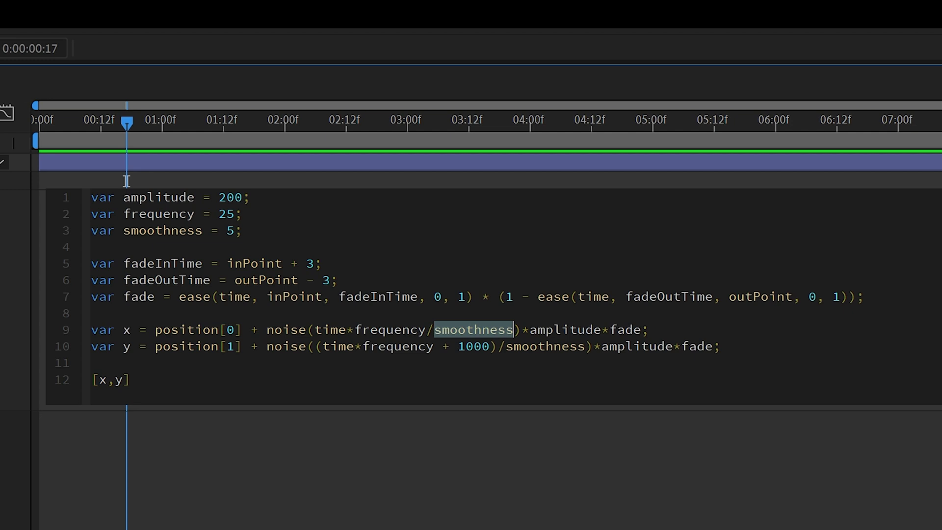
pyautogui.doubleClick(566, 331)
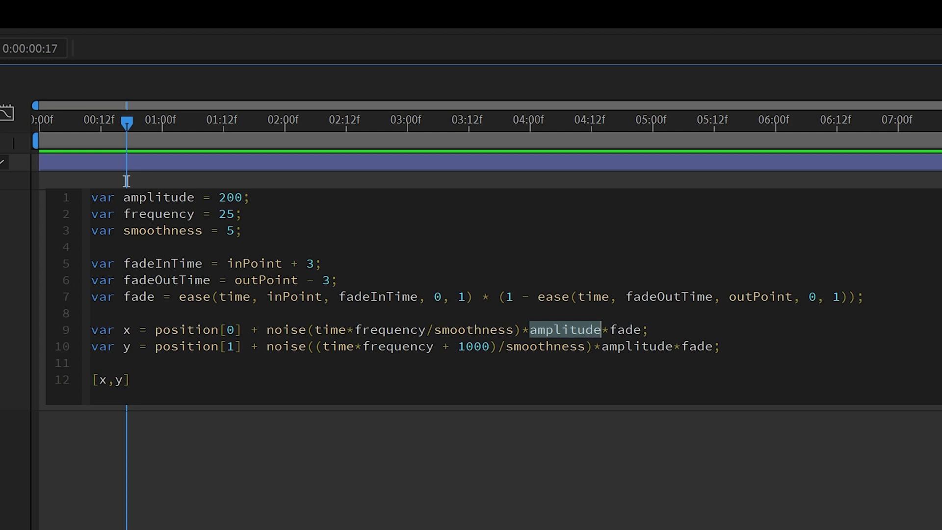
pyautogui.doubleClick(619, 327)
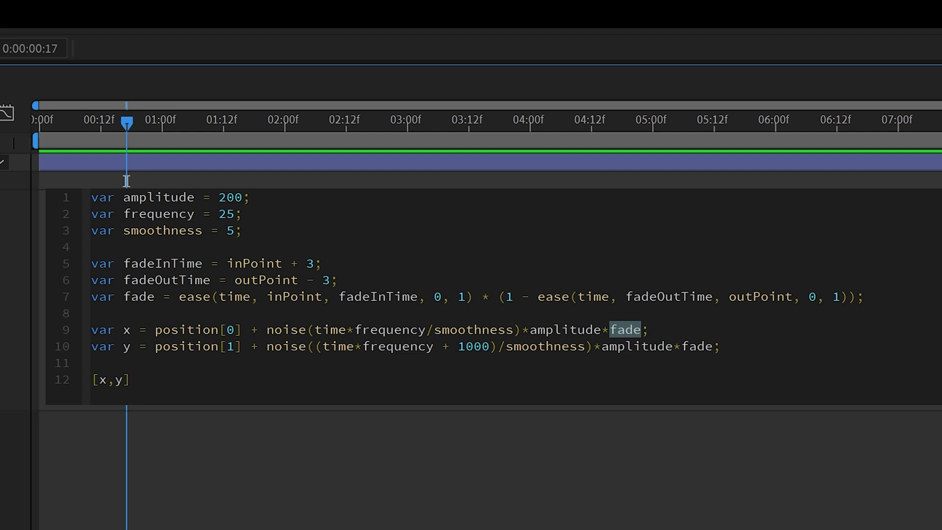
# Examine the y line's position[1] term and the time*frequency + 1000 part of its noise function
pyautogui.doubleClick(162, 347)
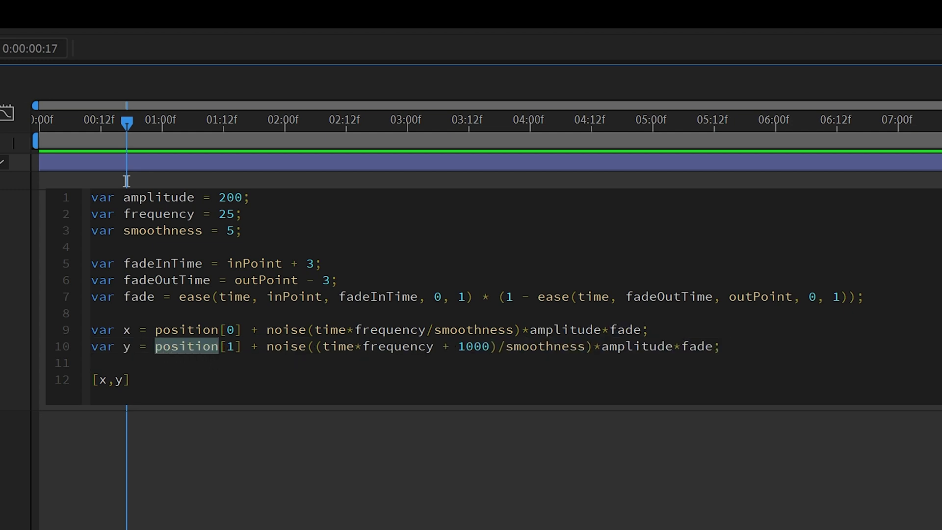
pyautogui.press('Right')
pyautogui.press('Right')
pyautogui.press('Right')
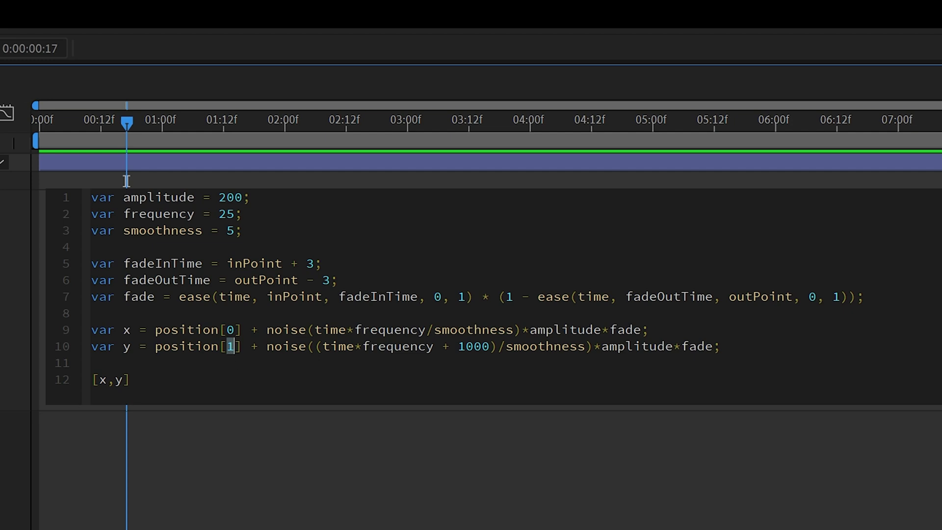
pyautogui.press('Right')
pyautogui.press('Right')
pyautogui.press('Right')
pyautogui.press('Right')
pyautogui.press('Right')
pyautogui.press('Right')
pyautogui.press('Right')
pyautogui.press('Right')
pyautogui.press('Right')
pyautogui.press('Right')
pyautogui.hotkey('shift', 'Right')
pyautogui.hotkey('shift', 'Right')
pyautogui.hotkey('shift', 'Right')
pyautogui.hotkey('shift', 'Right')
pyautogui.hotkey('shift', 'Right')
pyautogui.hotkey('shift', 'Right')
pyautogui.hotkey('shift', 'Right')
pyautogui.hotkey('shift', 'Right')
pyautogui.hotkey('shift', 'Right')
pyautogui.hotkey('shift', 'Right')
pyautogui.hotkey('shift', 'Right')
pyautogui.hotkey('shift', 'Right')
pyautogui.hotkey('shift', 'Right')
pyautogui.hotkey('shift', 'Right')
pyautogui.hotkey('shift', 'Right')
pyautogui.hotkey('shift', 'Right')
pyautogui.hotkey('shift', 'Right')
pyautogui.hotkey('shift', 'Right')
pyautogui.hotkey('shift', 'Right')
pyautogui.hotkey('shift', 'Right')
pyautogui.hotkey('shift', 'Right')
pyautogui.hotkey('shift', 'Right')
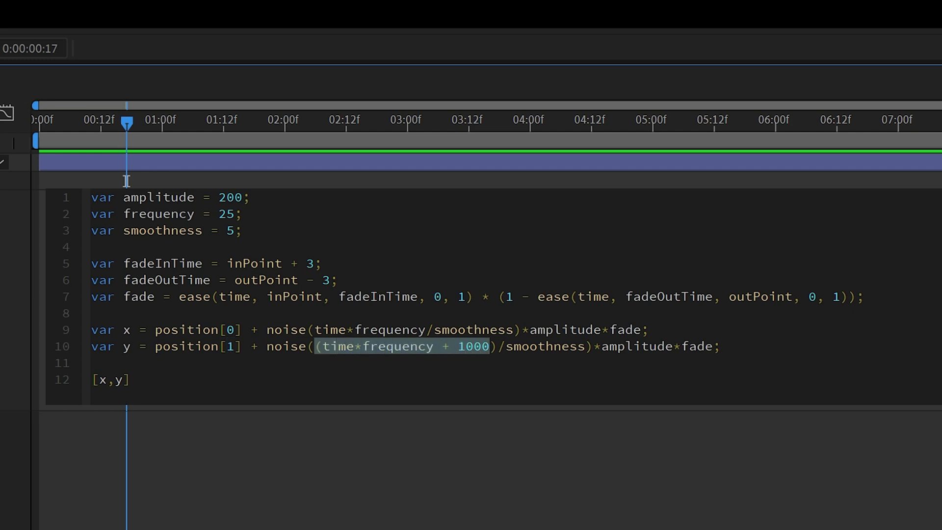
# Examine the 1000 offset and its bracketed group in the y line, the closing [x,y] array and the whole expression
pyautogui.doubleClick(474, 347)
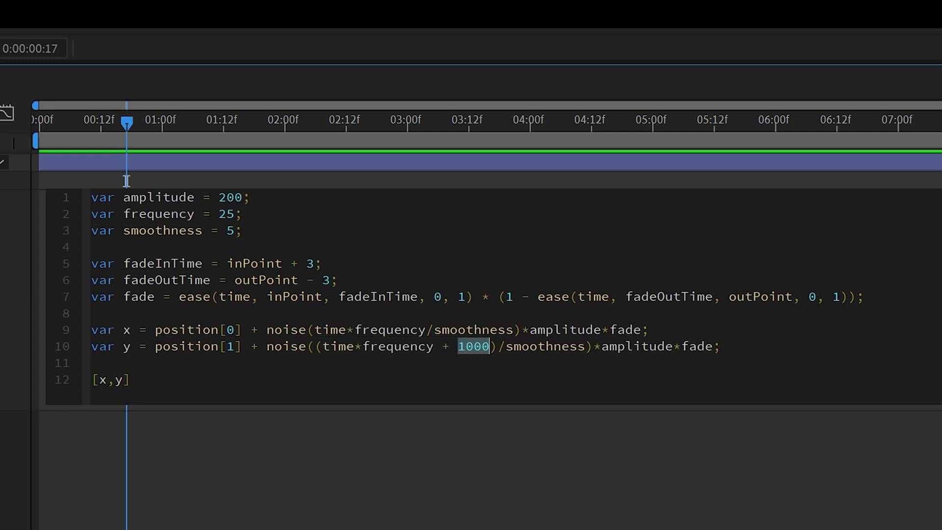
pyautogui.press('Right')
pyautogui.press('Right')
pyautogui.hotkey('shift', 'Left')
pyautogui.hotkey('shift', 'Left')
pyautogui.hotkey('shift', 'Left')
pyautogui.hotkey('shift', 'Left')
pyautogui.hotkey('shift', 'Left')
pyautogui.hotkey('shift', 'Left')
pyautogui.hotkey('shift', 'Left')
pyautogui.hotkey('shift', 'Left')
pyautogui.hotkey('shift', 'Left')
pyautogui.hotkey('shift', 'Left')
pyautogui.hotkey('shift', 'Left')
pyautogui.hotkey('shift', 'Left')
pyautogui.hotkey('shift', 'Left')
pyautogui.hotkey('shift', 'Left')
pyautogui.hotkey('shift', 'Left')
pyautogui.hotkey('shift', 'Left')
pyautogui.hotkey('shift', 'Left')
pyautogui.hotkey('shift', 'Left')
pyautogui.hotkey('shift', 'Left')
pyautogui.hotkey('shift', 'Left')
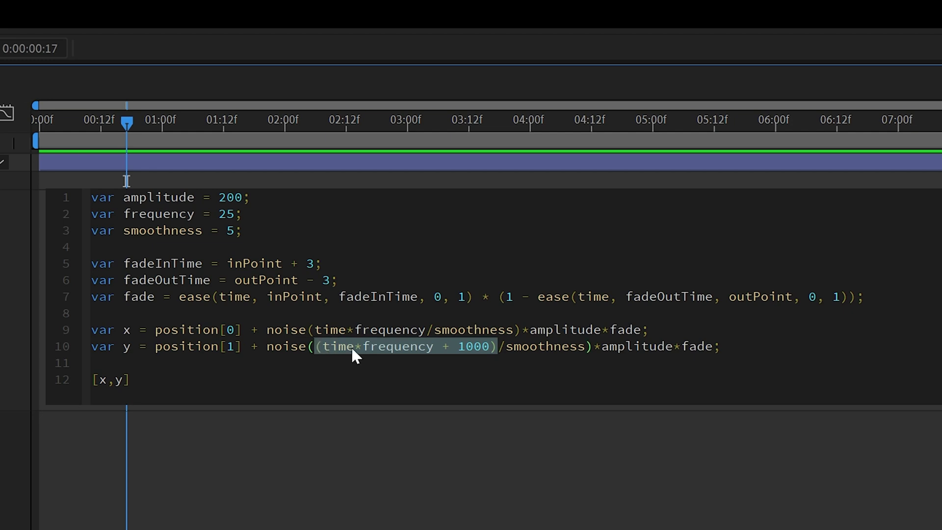
pyautogui.press('Right')
pyautogui.press('Left')
pyautogui.hotkey('shift', 'Left')
pyautogui.hotkey('shift', 'Left')
pyautogui.hotkey('shift', 'Left')
pyautogui.hotkey('shift', 'Left')
pyautogui.hotkey('shift', 'Left')
pyautogui.hotkey('shift', 'Left')
pyautogui.hotkey('shift', 'Left')
pyautogui.hotkey('shift', 'Left')
pyautogui.hotkey('shift', 'Left')
pyautogui.hotkey('shift', 'Left')
pyautogui.hotkey('shift', 'Left')
pyautogui.hotkey('shift', 'Left')
pyautogui.hotkey('shift', 'Left')
pyautogui.hotkey('shift', 'Left')
pyautogui.hotkey('shift', 'Left')
pyautogui.hotkey('shift', 'Left')
pyautogui.hotkey('shift', 'Left')
pyautogui.hotkey('shift', 'Left')
pyautogui.hotkey('shift', 'Left')
pyautogui.hotkey('shift', 'Left')
pyautogui.doubleClick(481, 349)
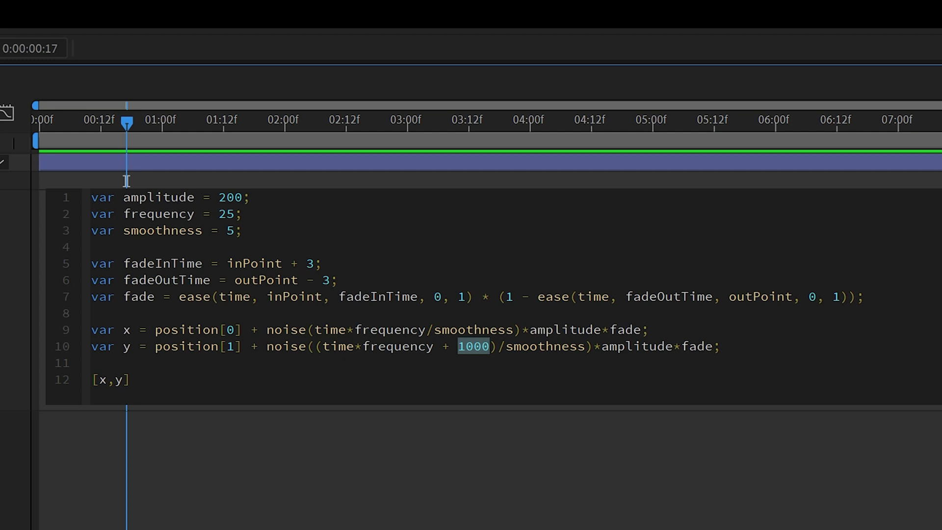
pyautogui.tripleClick(115, 381)
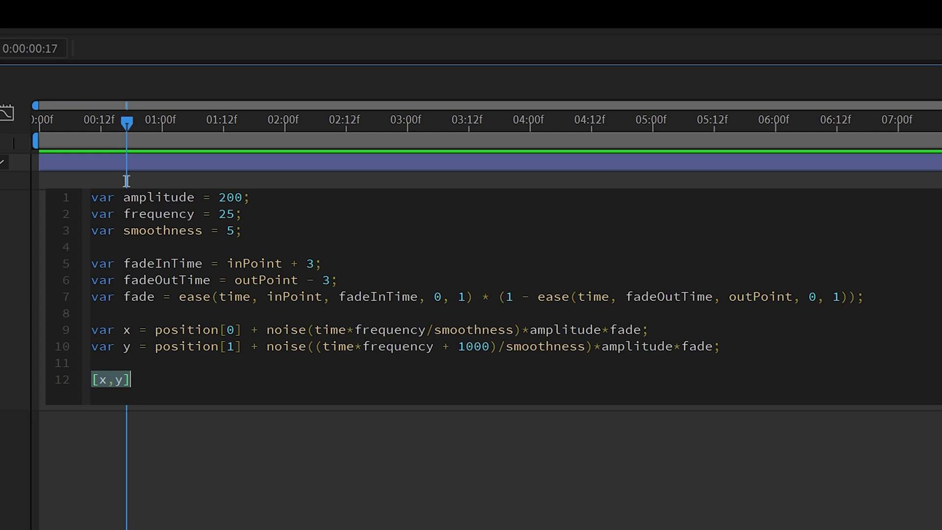
pyautogui.hotkey('ctrl', 'a')
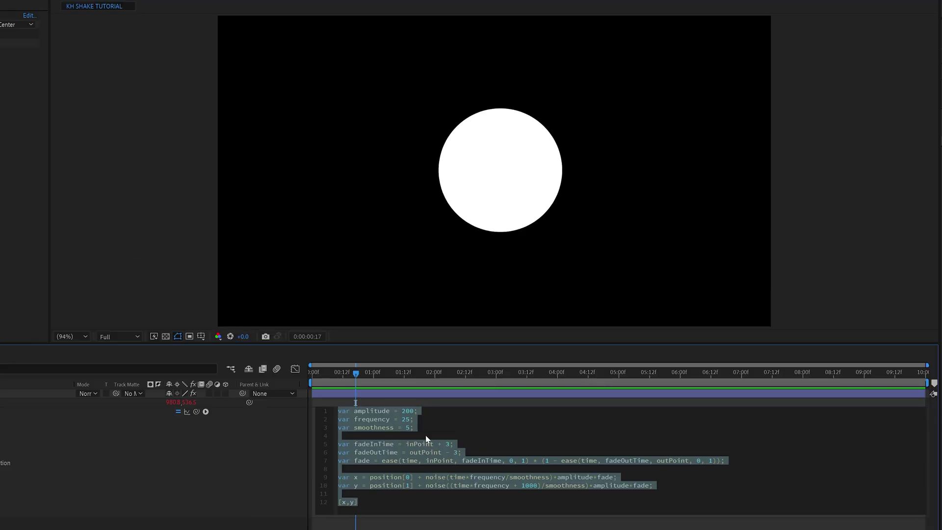
# Set amplitude to 400, frequency to 50 and smoothness to 1, apply the expression and preview the shake from the start
pyautogui.click(408, 411)
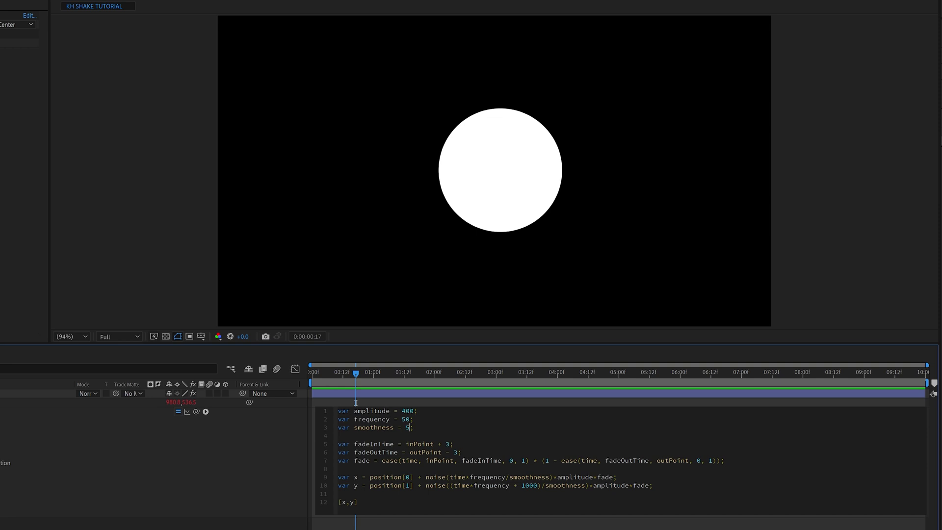
pyautogui.click(361, 364)
pyautogui.click(340, 372)
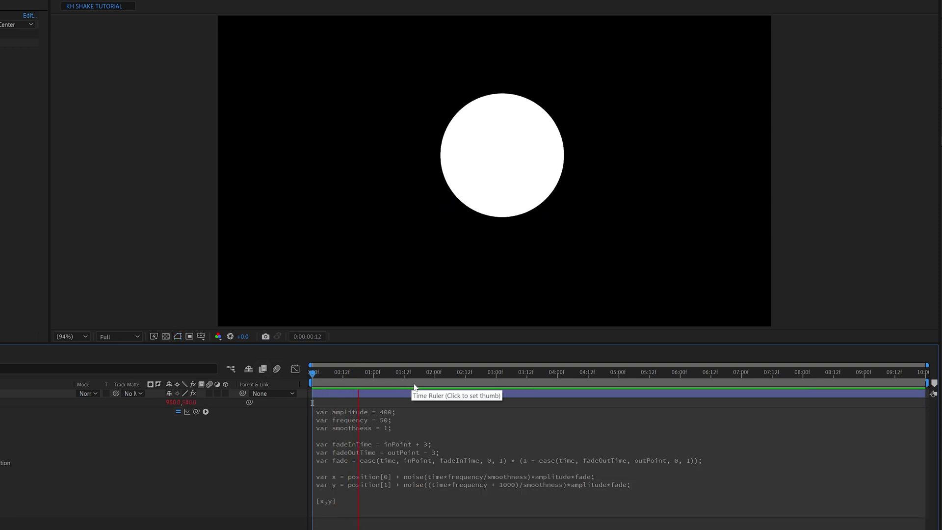
# Enable motion blur for the circle layer and the composition, and preview the blurred shake
pyautogui.click(209, 393)
pyautogui.click(276, 369)
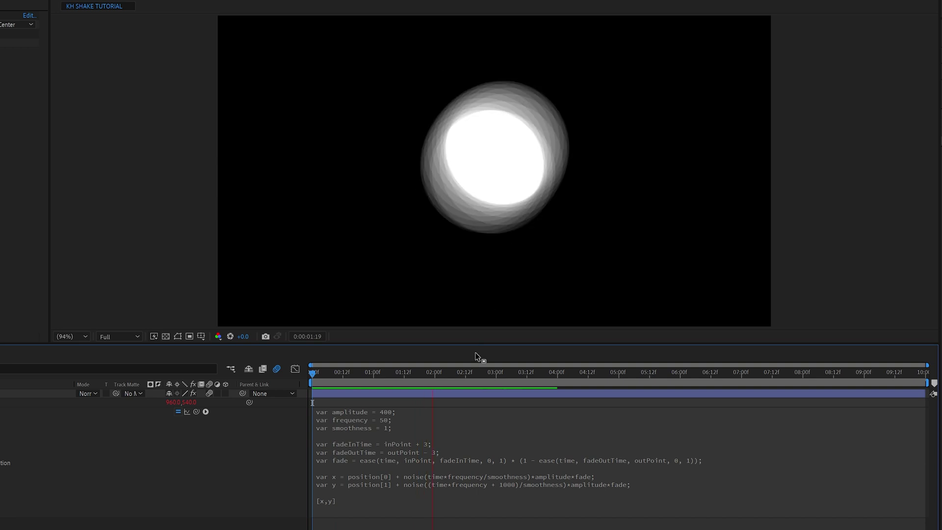
# Set frequency to 10 and smoothness to 30, apply the expression and return to the start of the composition
pyautogui.click(403, 419)
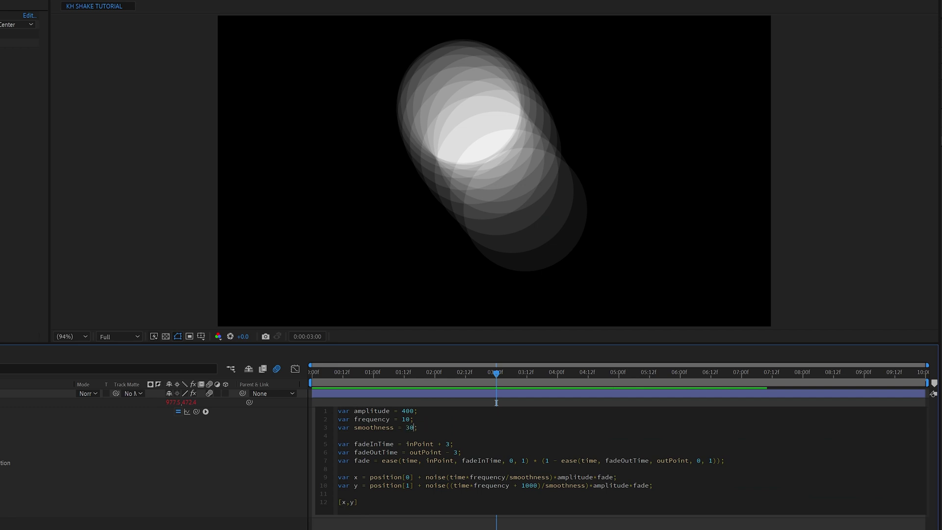
pyautogui.click(496, 402)
pyautogui.press('Home')
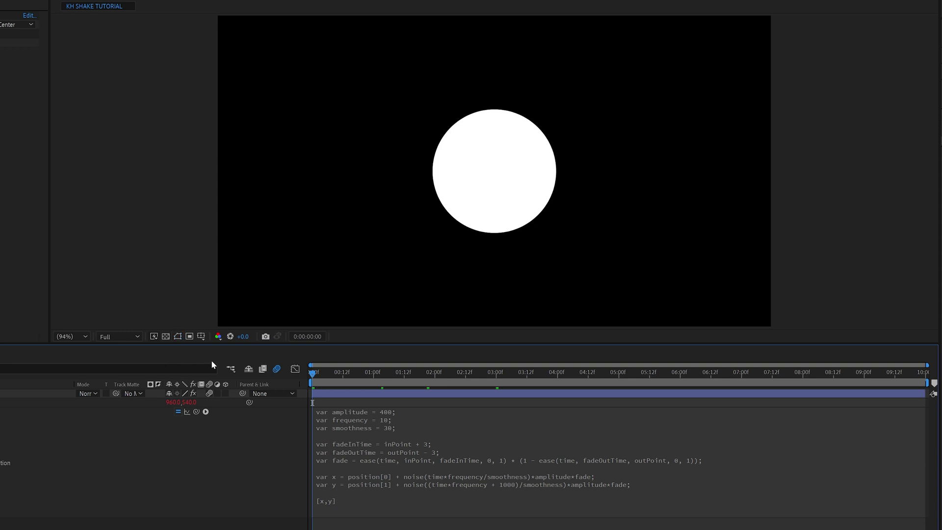